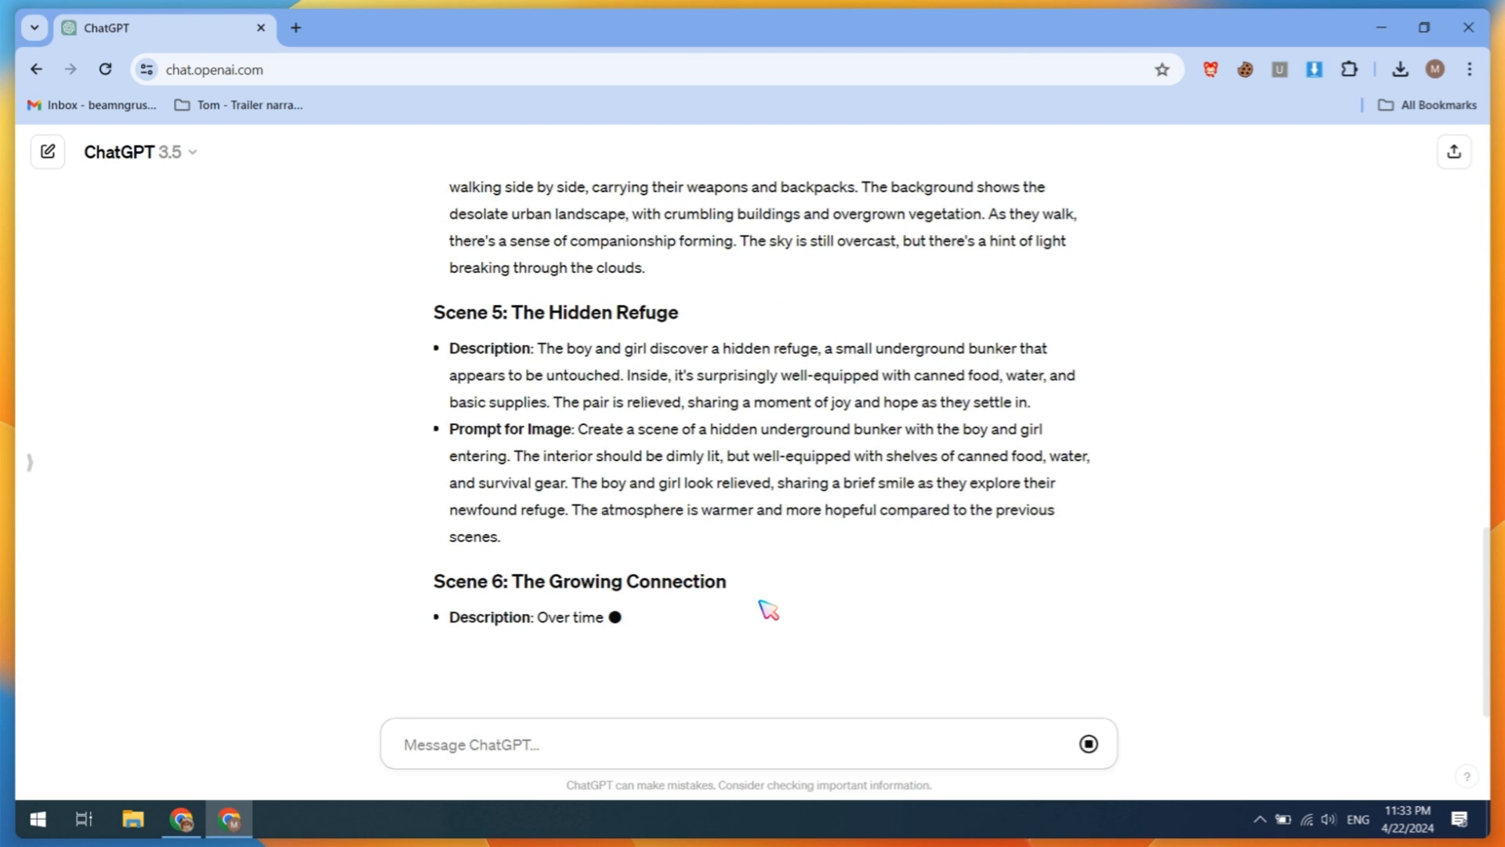
# Step: Copy the description of Scene 1: The Ruined City from the generated story
pyautogui.scroll(20, 857, 336)
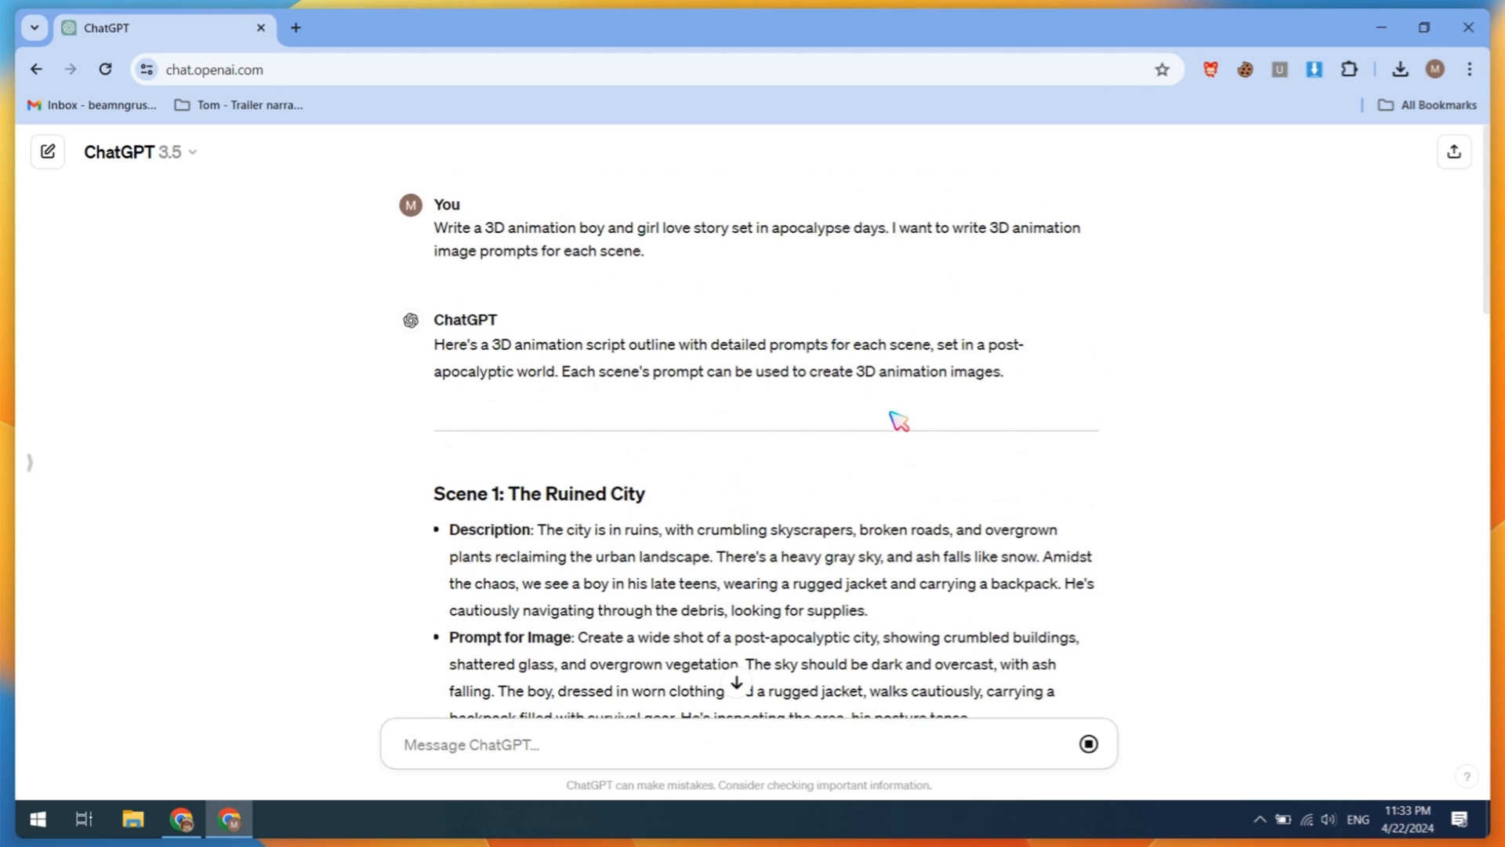
pyautogui.click(1089, 743)
pyautogui.scroll(-5, 746, 444)
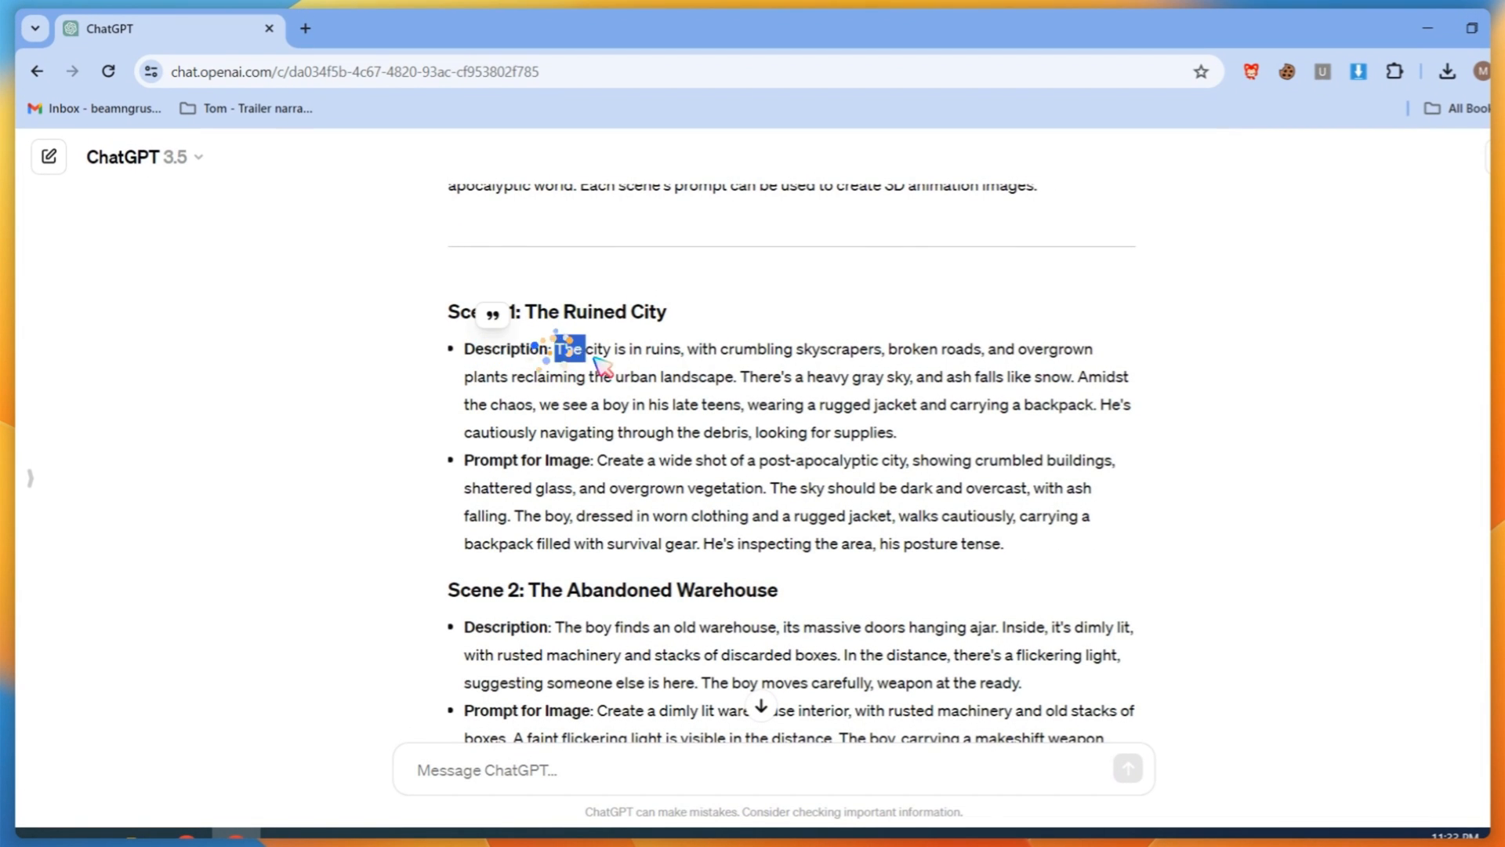
pyautogui.moveTo(596, 359); pyautogui.dragTo(893, 429)
pyautogui.rightClick(900, 396)
pyautogui.click(916, 406)
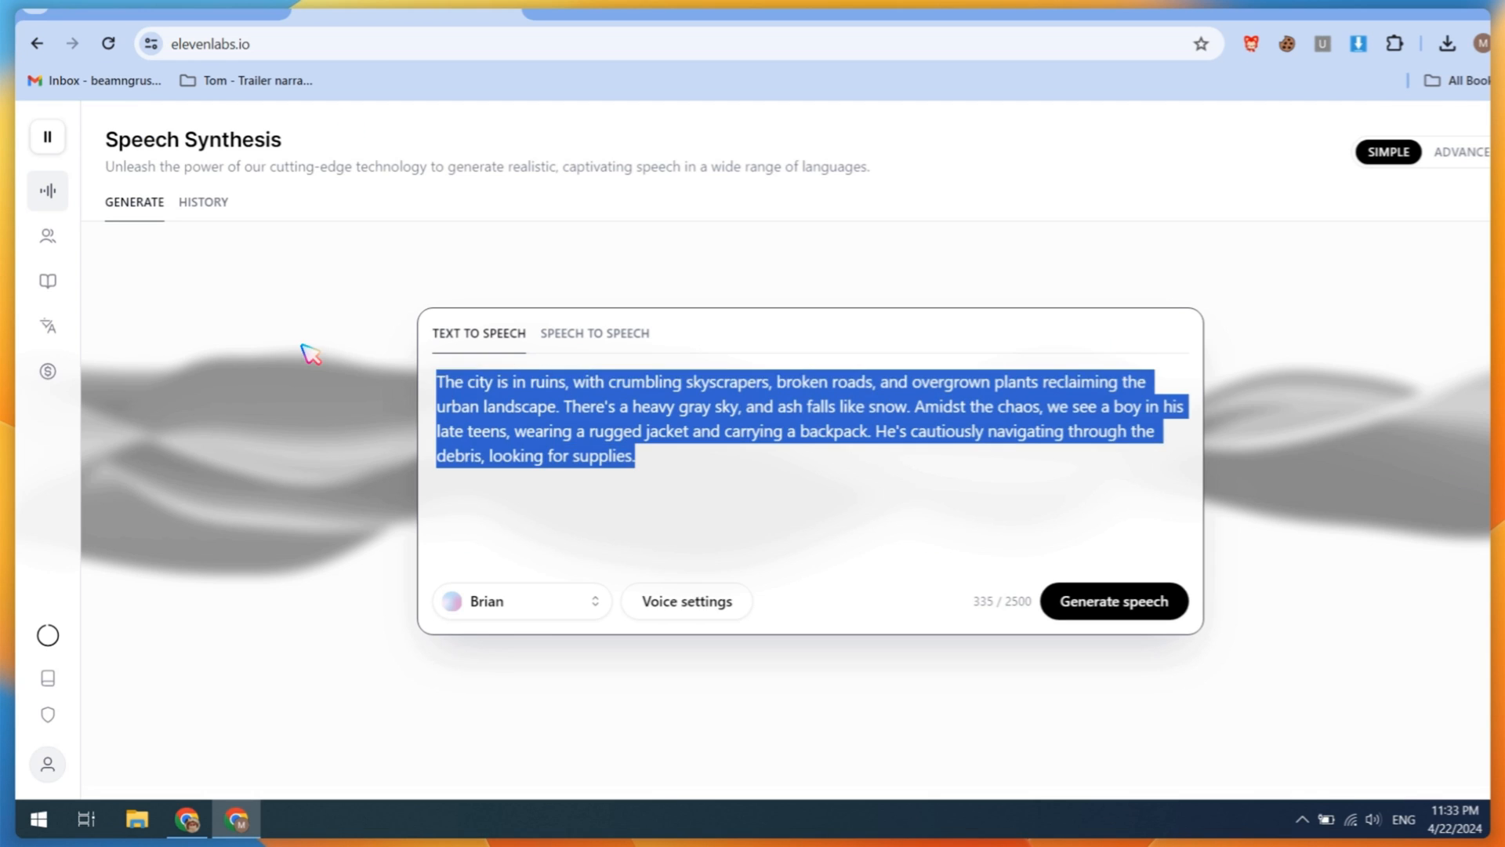
# Step: In ElevenLabs, generate speech from the Scene 1 description with the Brian voice and download the audio
pyautogui.click(310, 354)
pyautogui.click(1161, 610)
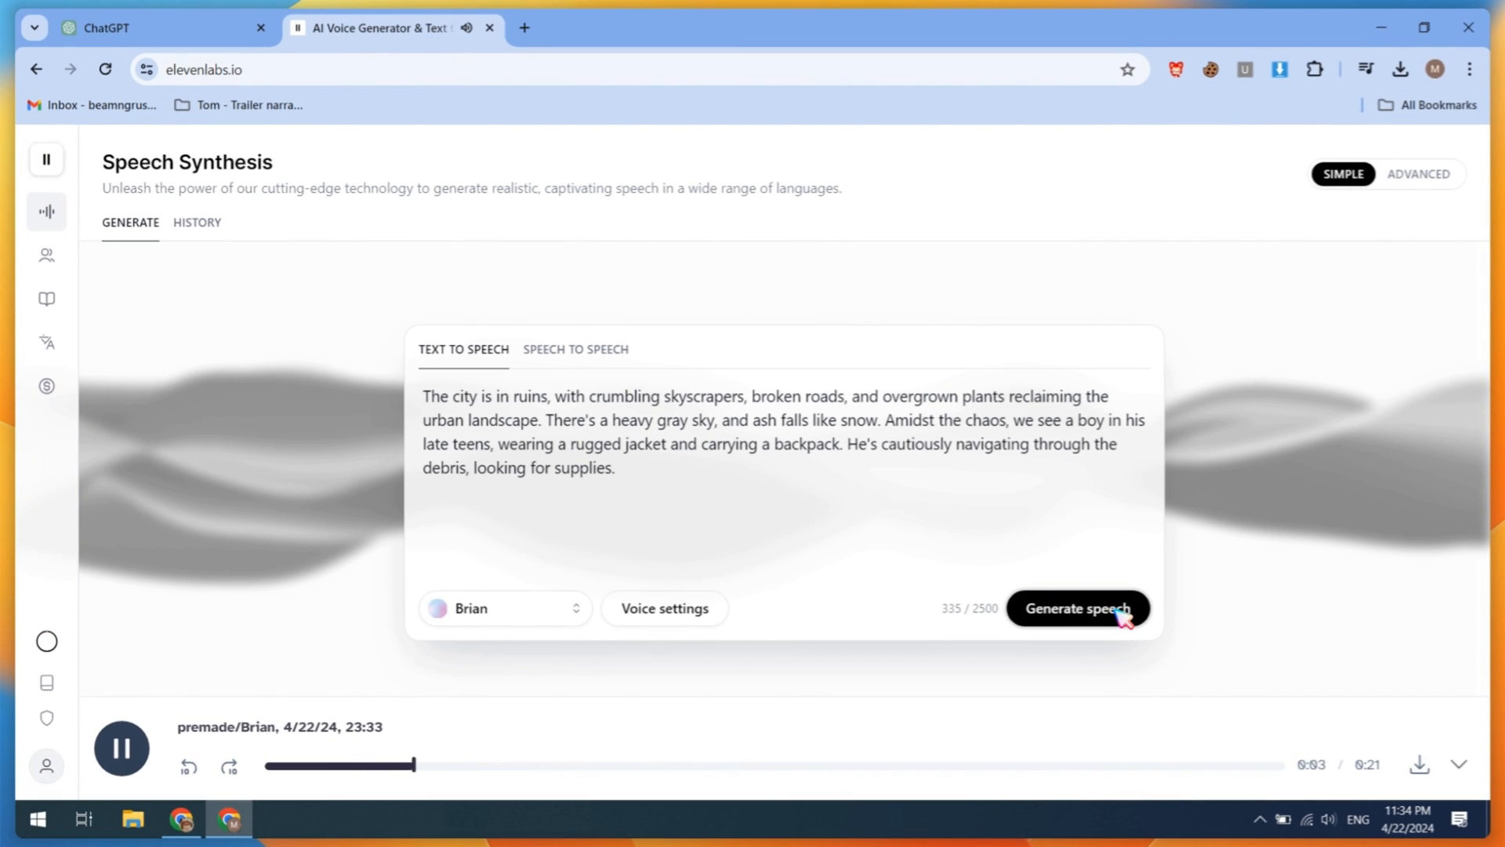
pyautogui.click(1420, 767)
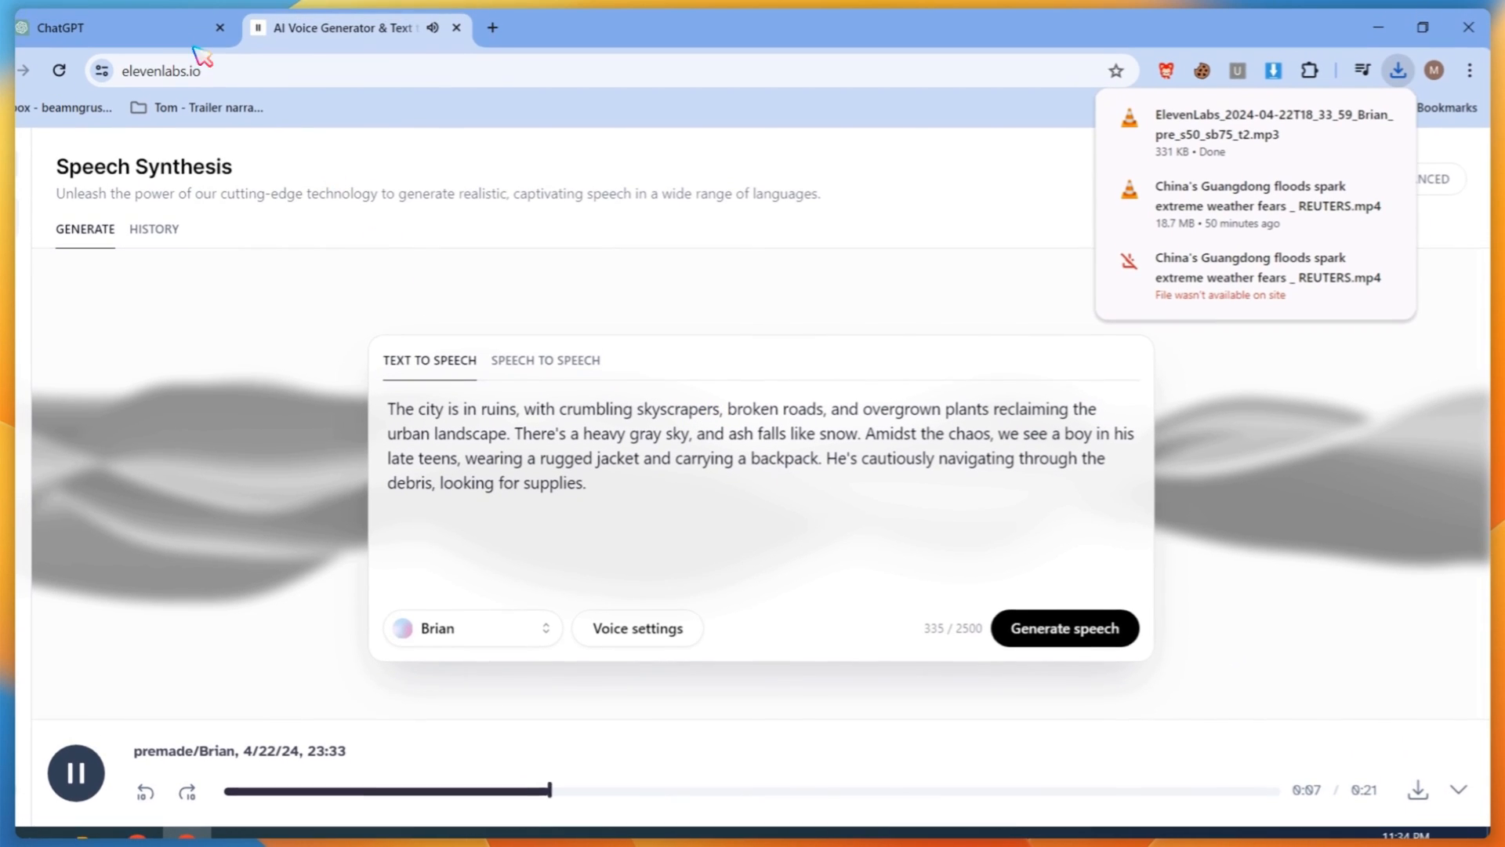
# Step: Copy the Scene 2 description from ChatGPT and replace the text to speech script in ElevenLabs with it
pyautogui.click(196, 47)
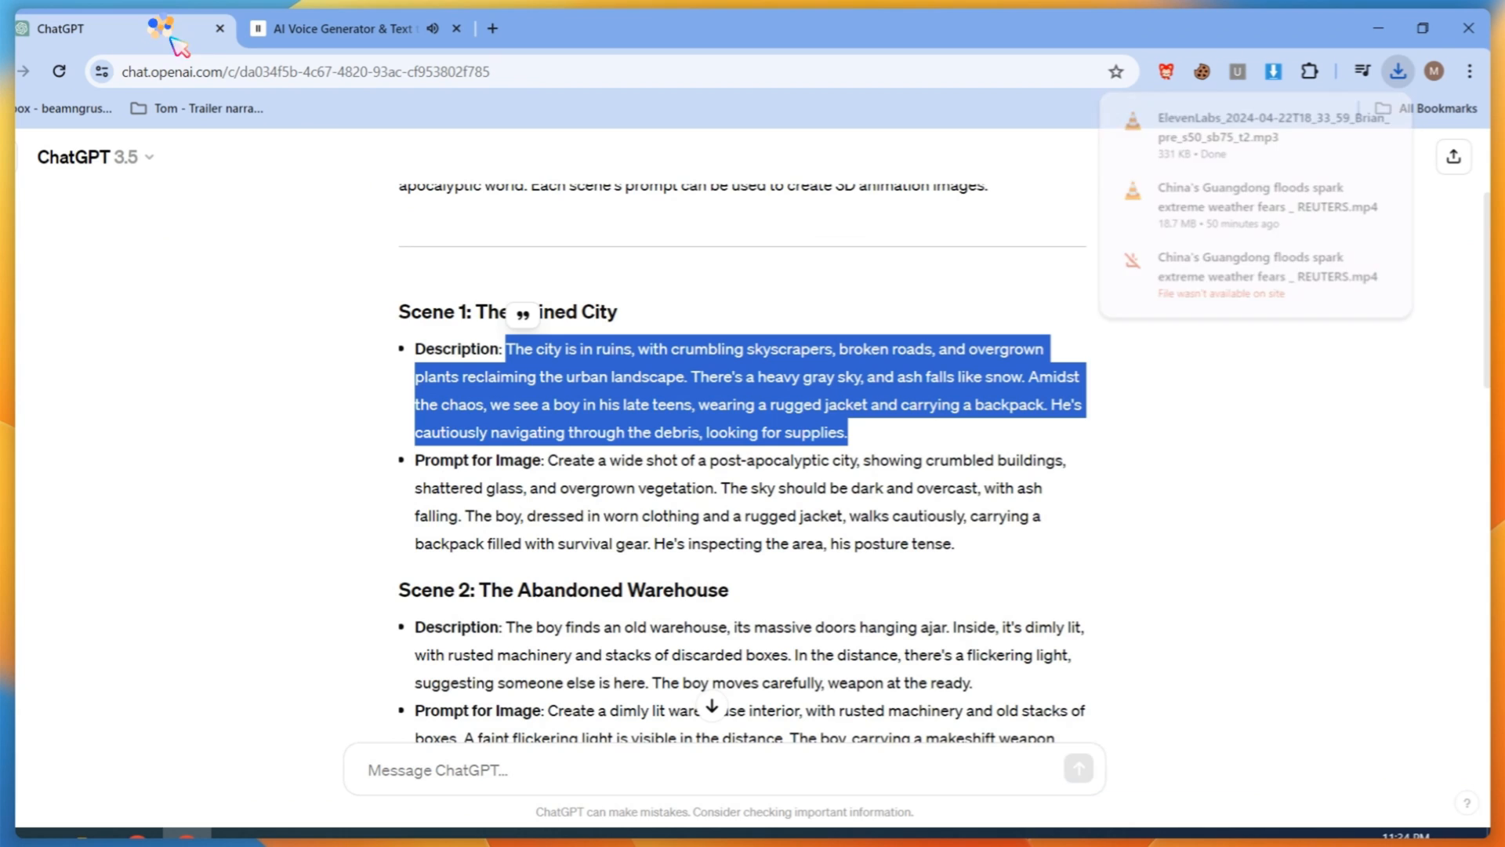
pyautogui.scroll(-3, 596, 533)
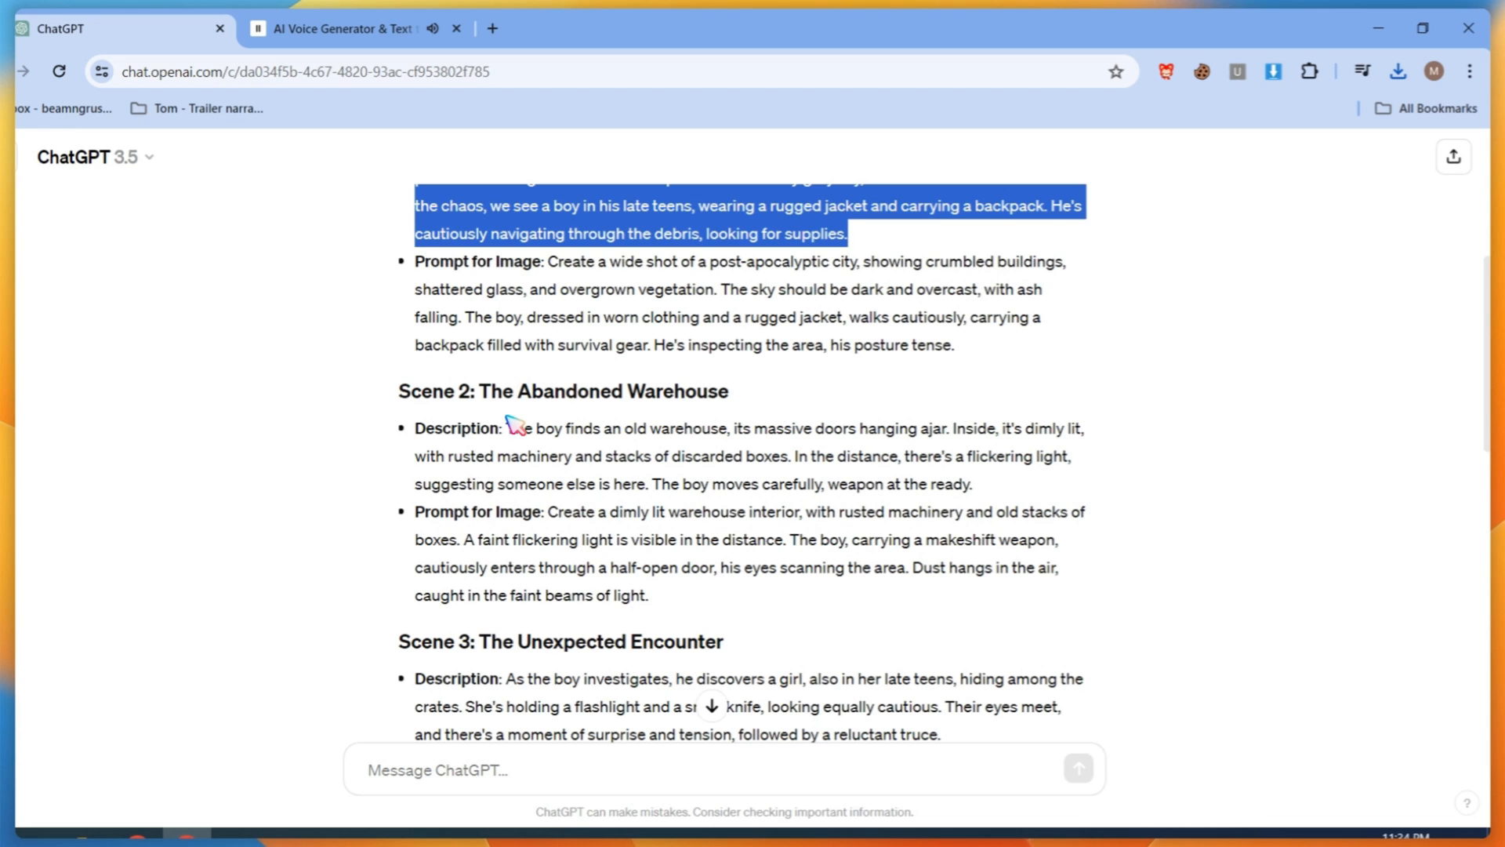
pyautogui.moveTo(508, 424); pyautogui.dragTo(1005, 499)
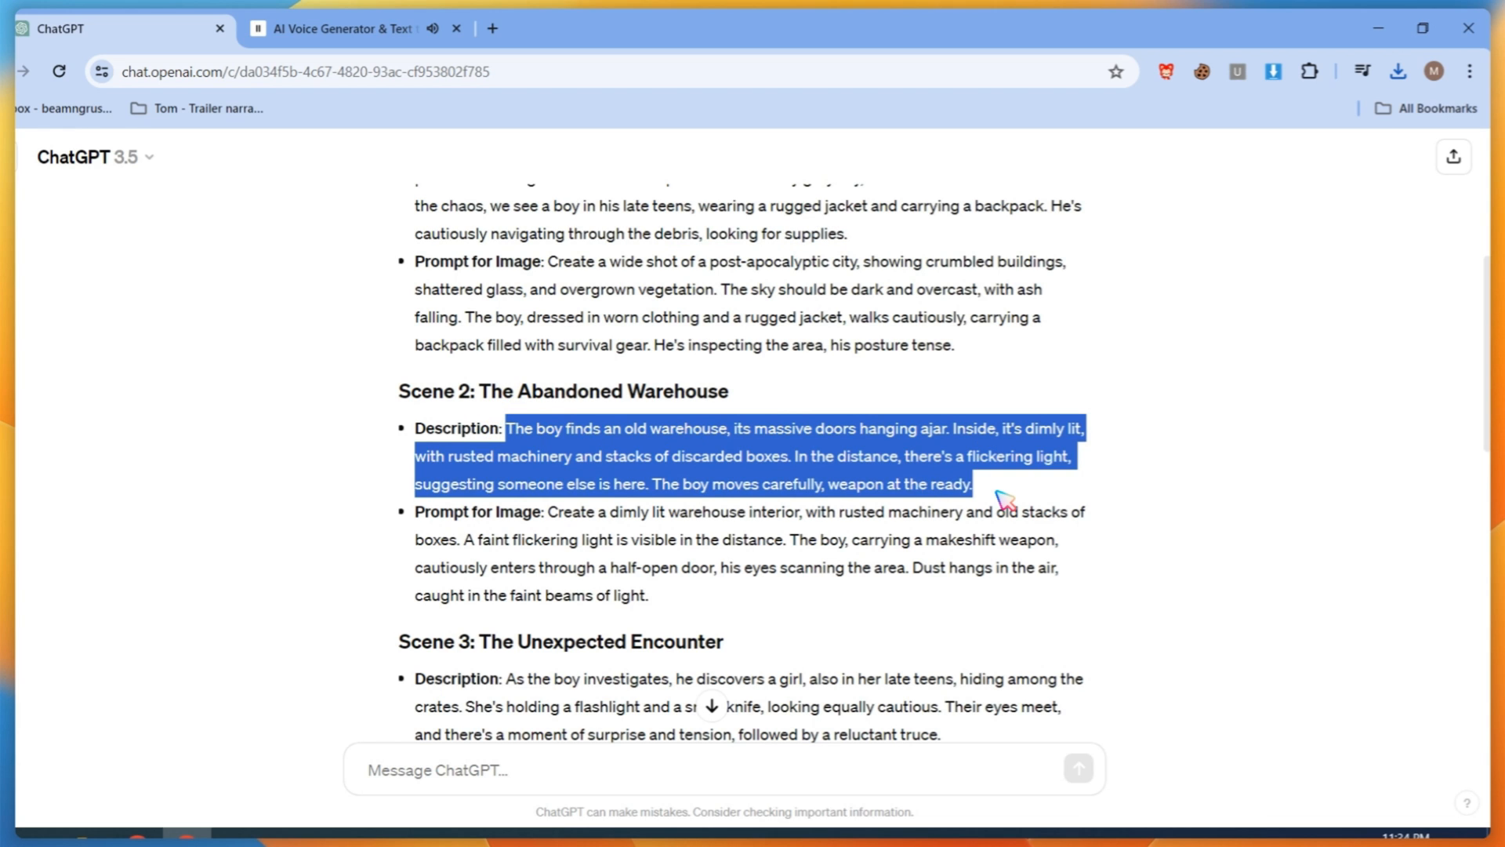
pyautogui.rightClick(869, 452)
pyautogui.click(894, 466)
pyautogui.hotkey('ctrl', 'Tab')
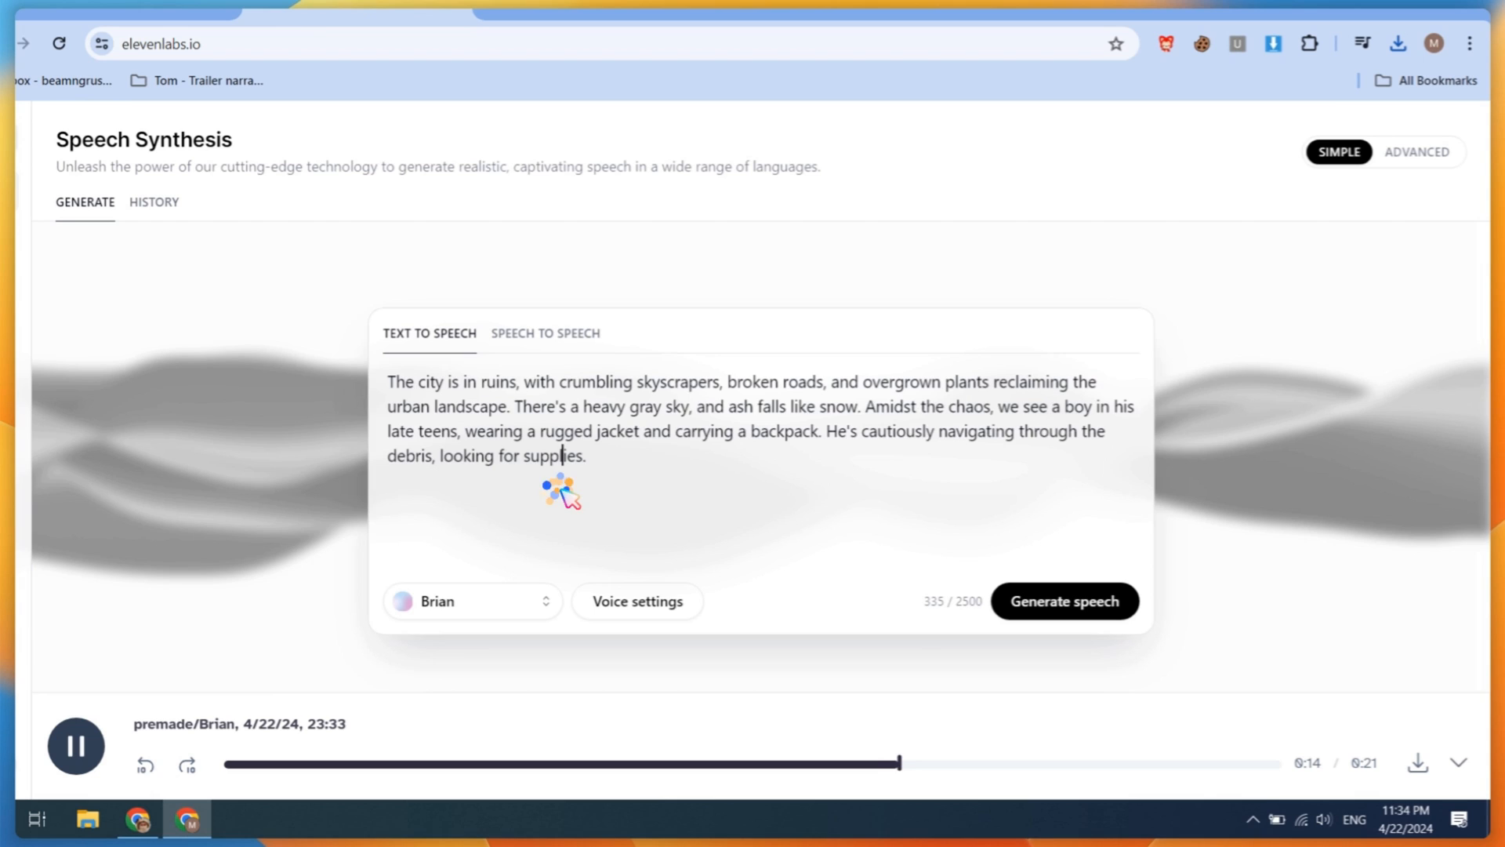
pyautogui.hotkey('ctrl', 'a')
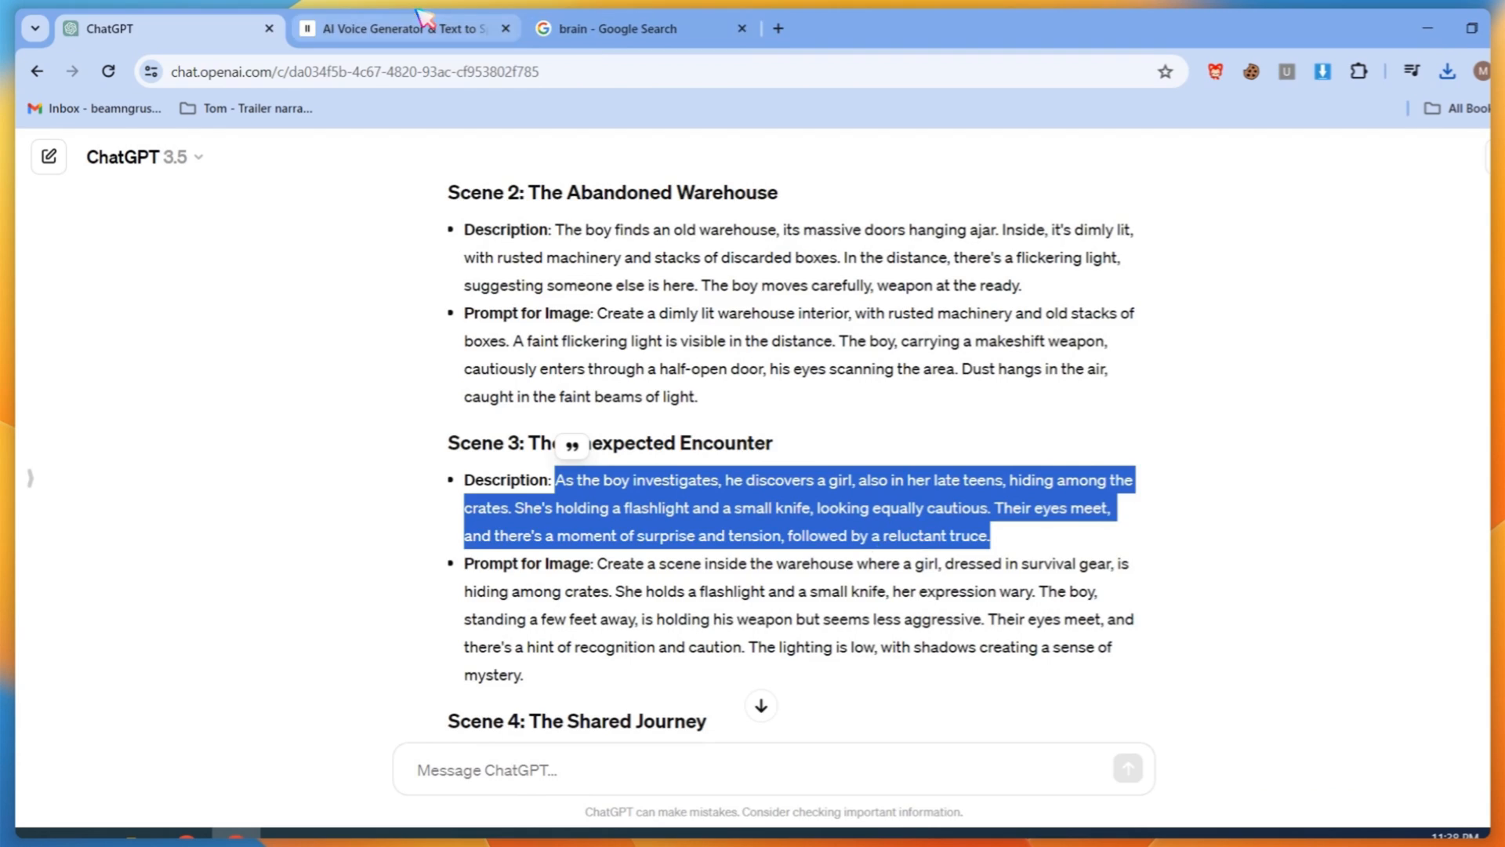
# Step: Replace the ElevenLabs script with the Scene 3 description, generate speech with the Brian voice, and download the audio
pyautogui.hotkey('ctrl', 'Tab')
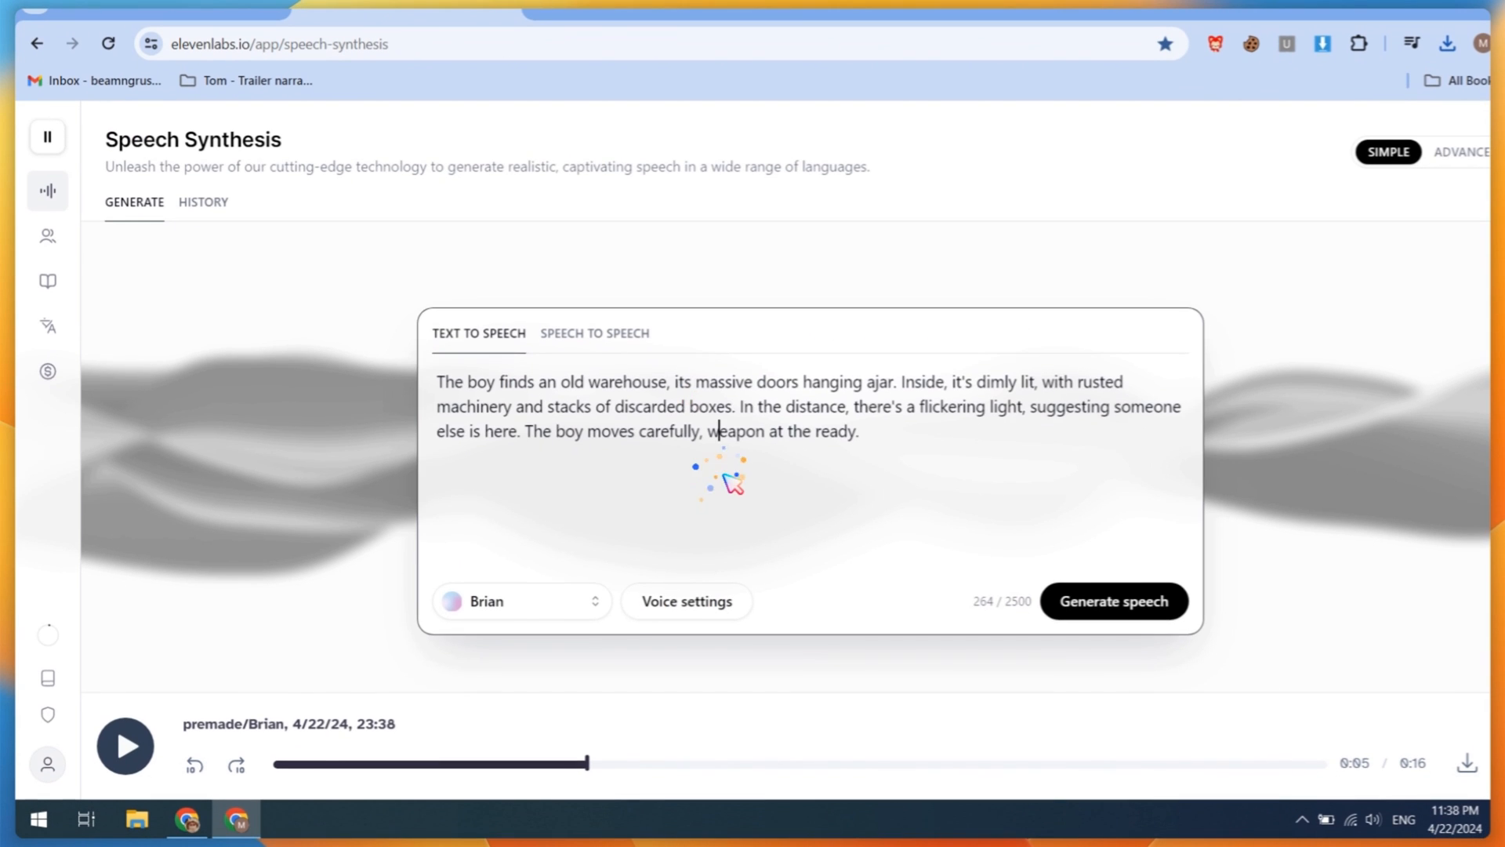
pyautogui.hotkey('ctrl', 'a')
pyautogui.hotkey('ctrl', 'v')
pyautogui.click(1092, 596)
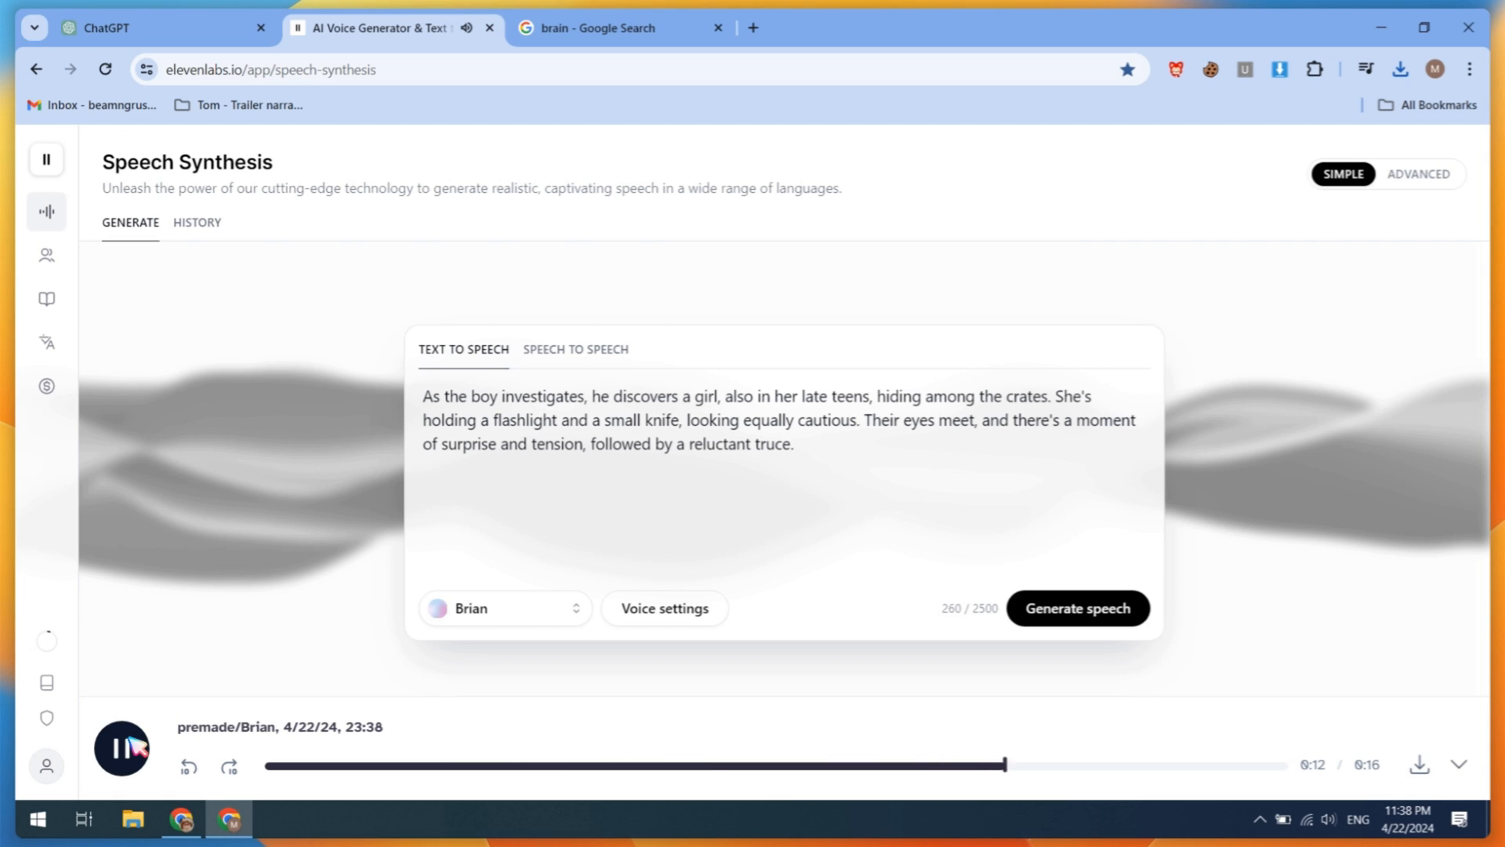
pyautogui.click(130, 745)
pyautogui.click(1419, 764)
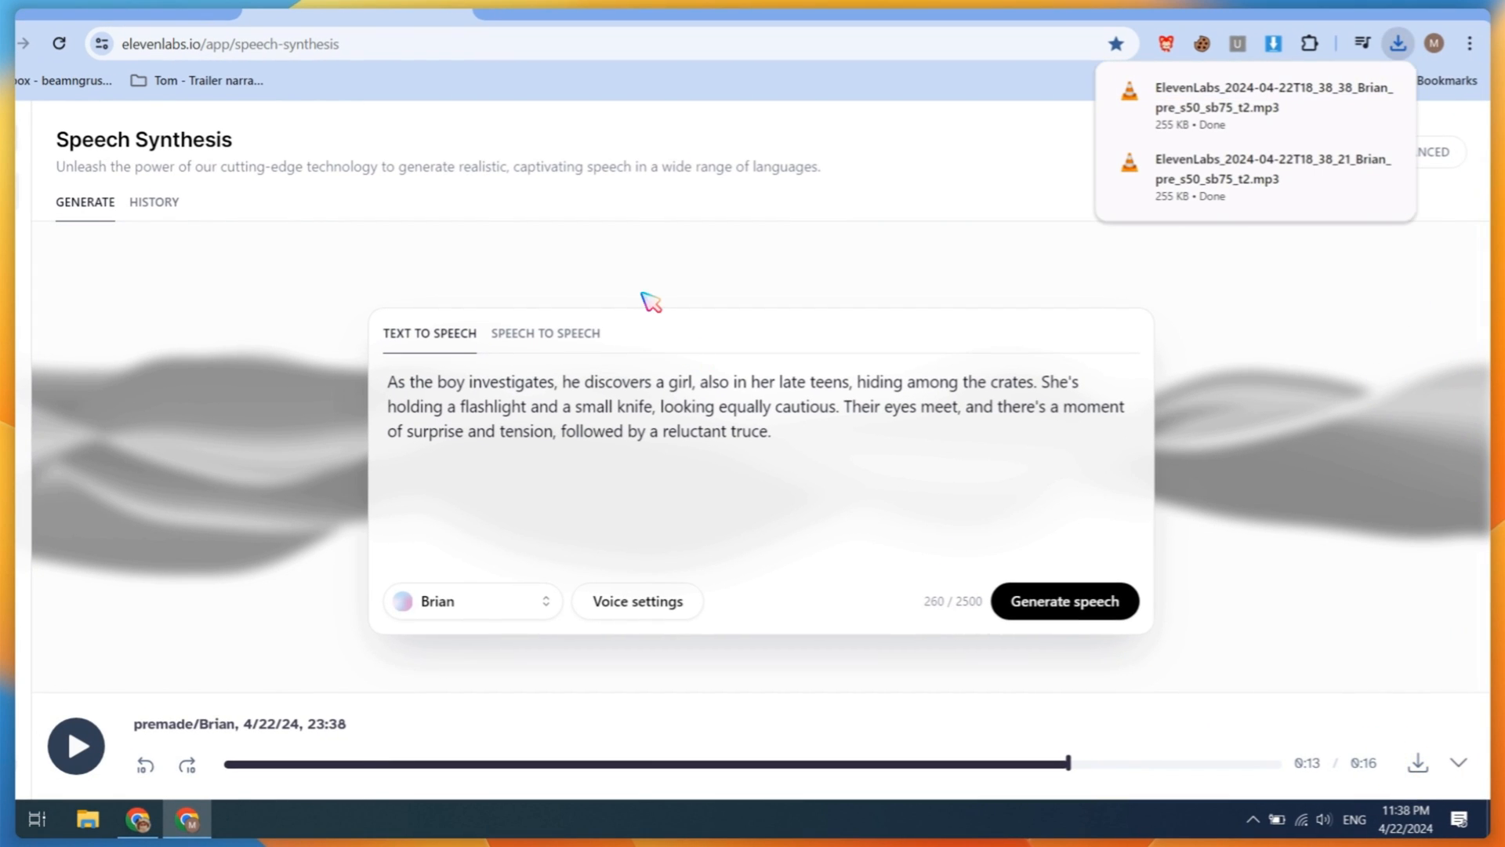
pyautogui.click(768, 321)
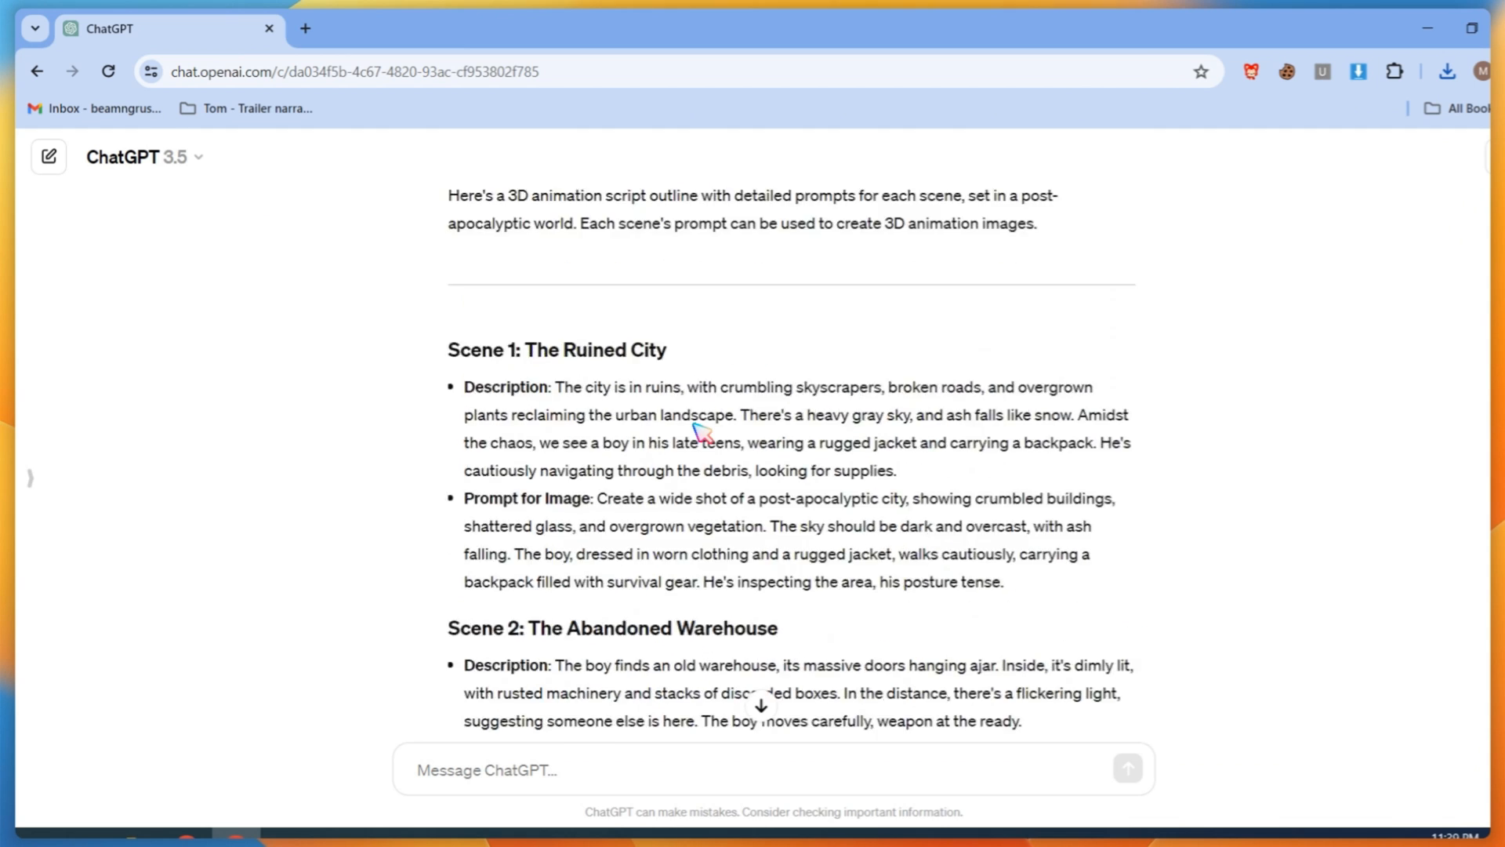
# Step: Copy the Scene 1 image prompt from the ChatGPT story
pyautogui.scroll(2, 696, 427)
pyautogui.scroll(-2, 696, 427)
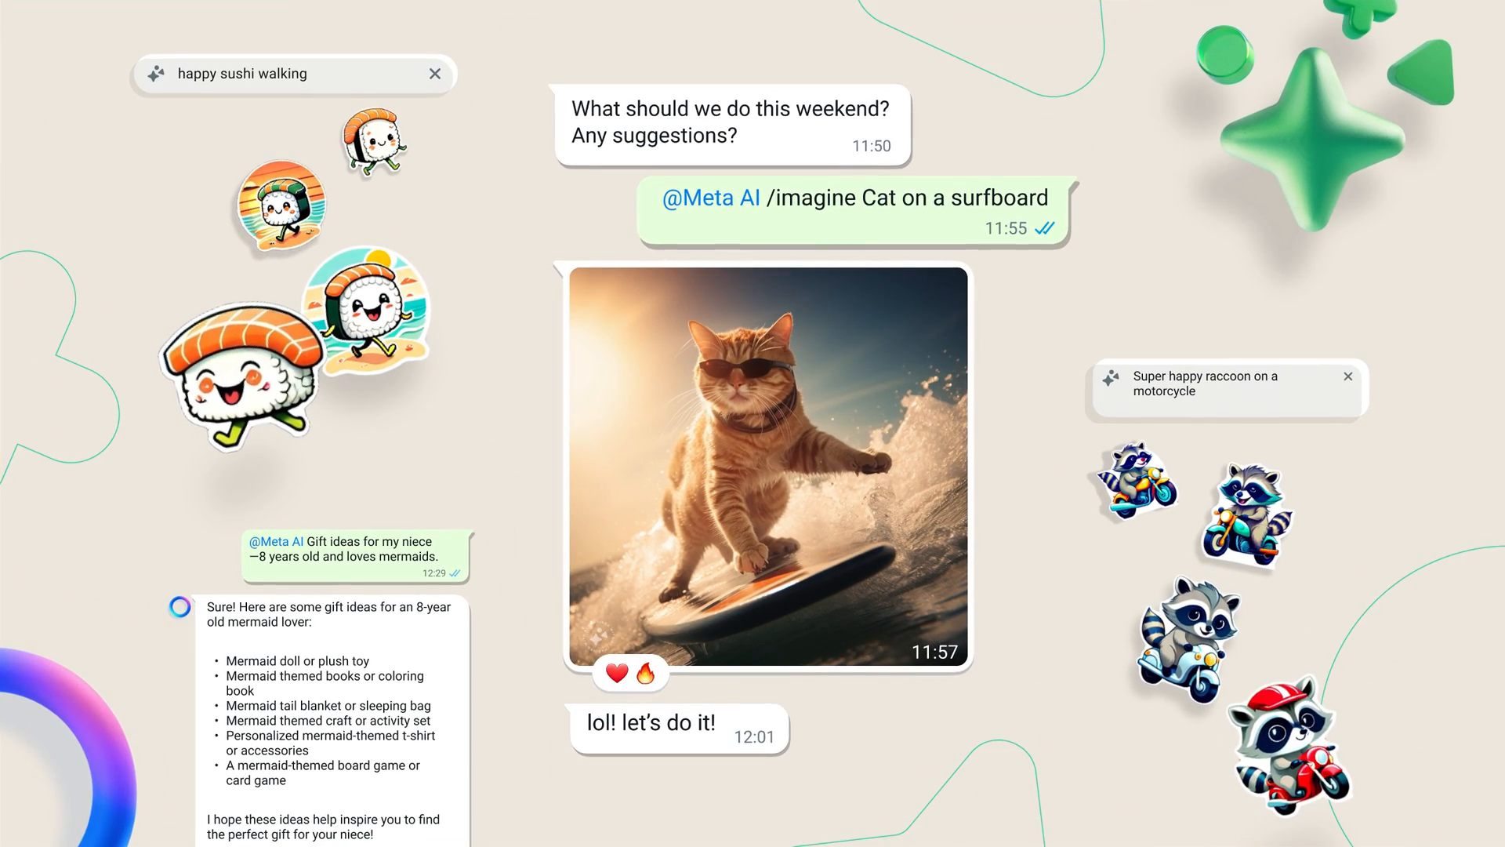
pyautogui.moveTo(548, 432); pyautogui.dragTo(961, 494)
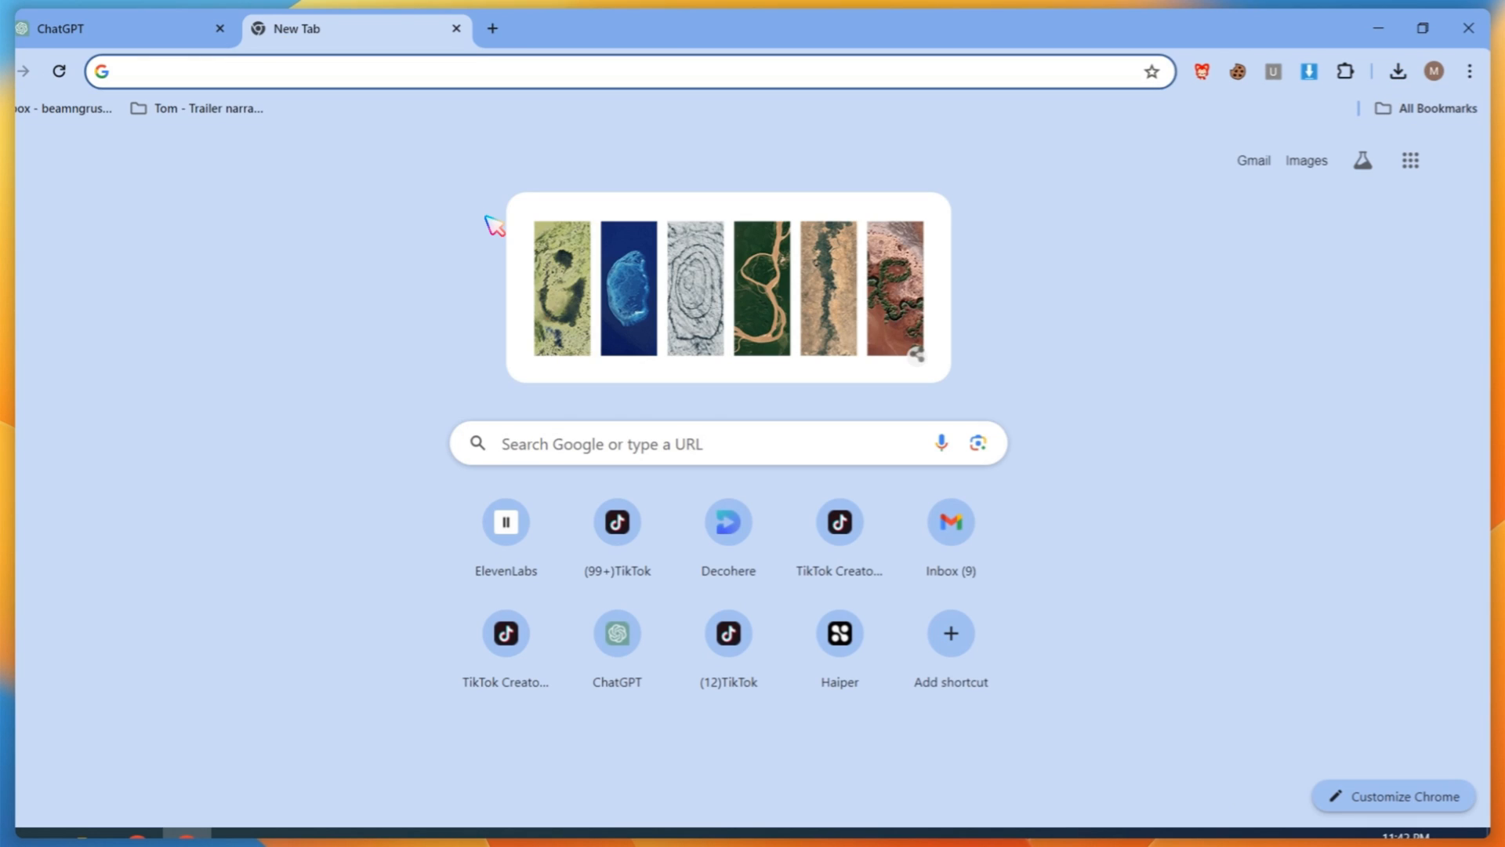
# Step: Search Google for decohere ai, open the Decohere site and log in to its image generator
pyautogui.write('de')
pyautogui.press('Return')
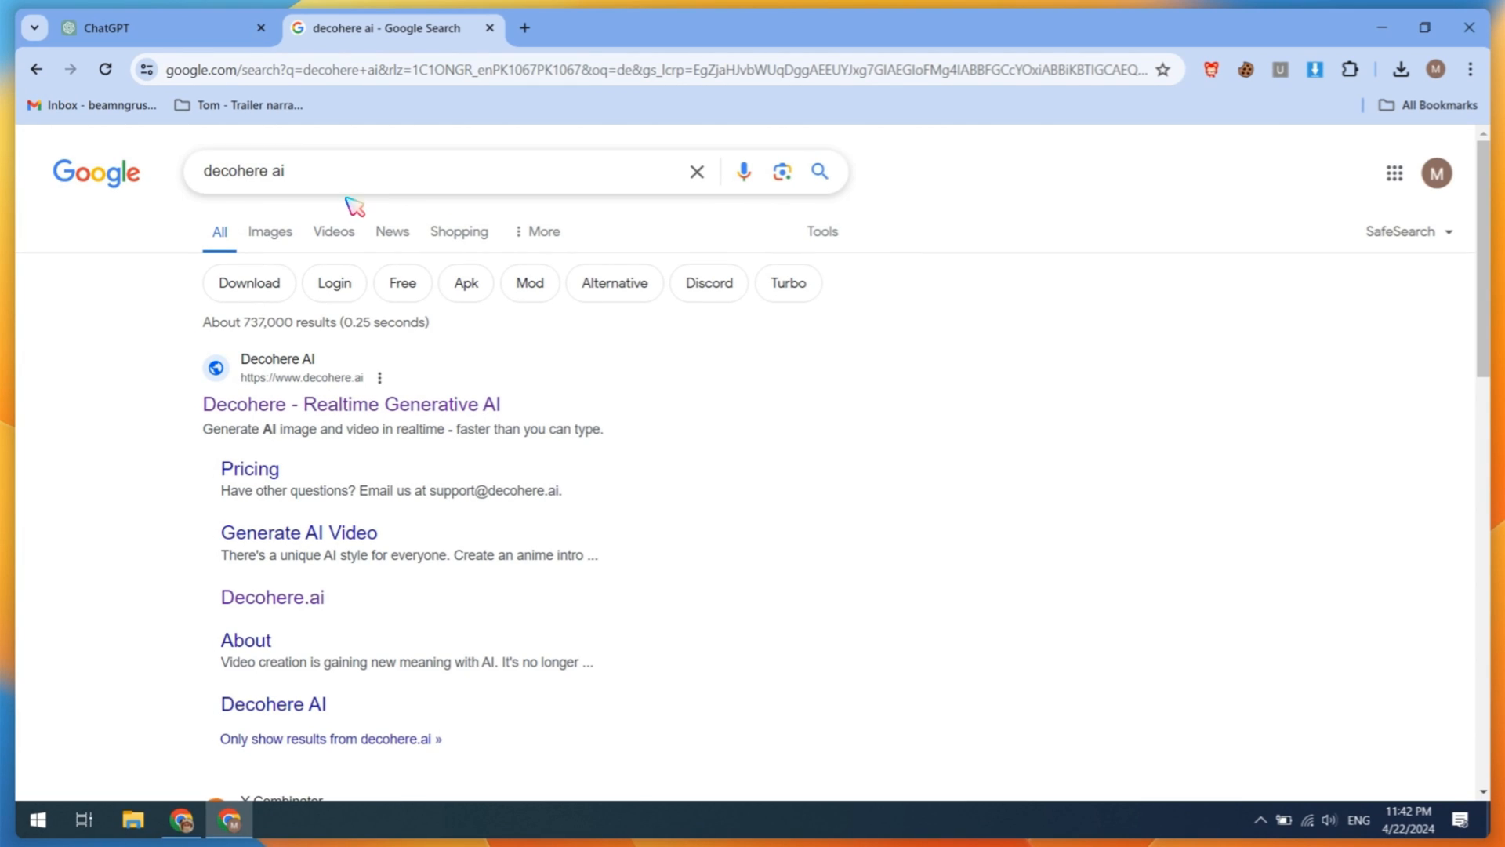
pyautogui.click(363, 406)
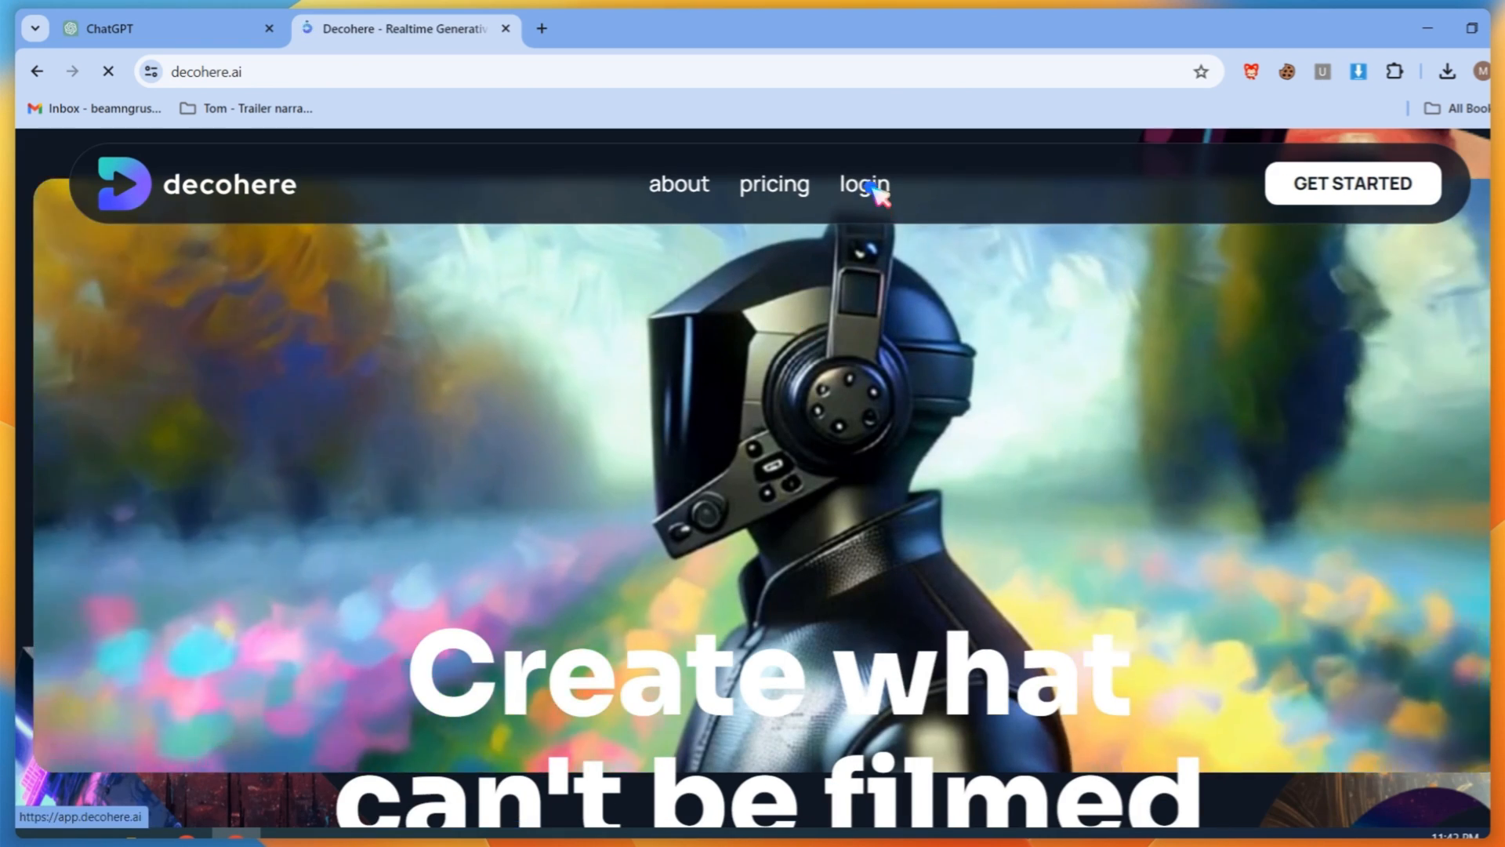
pyautogui.click(874, 188)
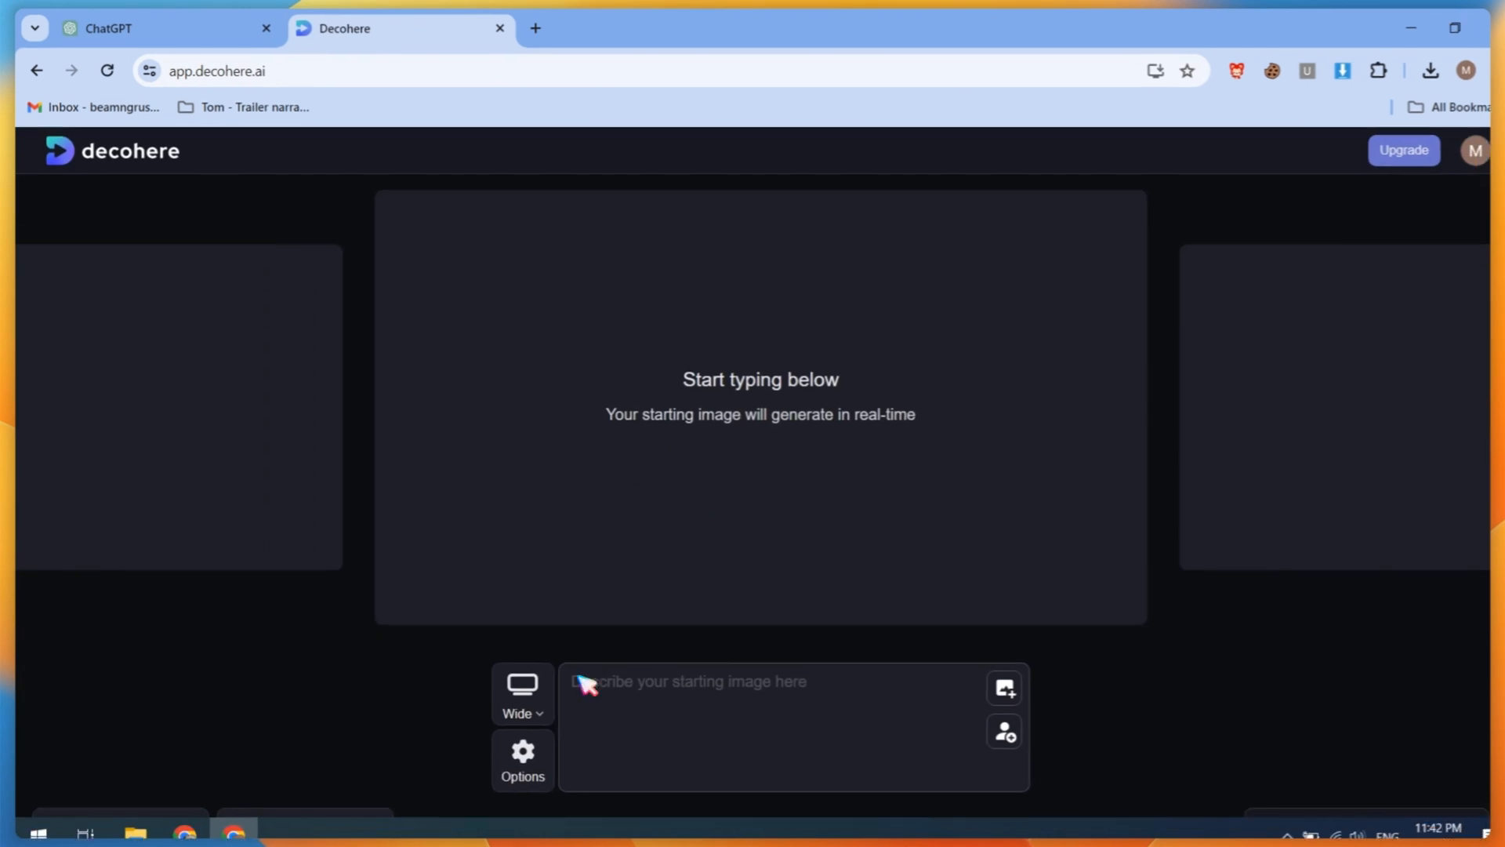
# Step: Set the image format to Wide 16:9 and paste the Scene 1 prompt as the starting image description
pyautogui.click(530, 723)
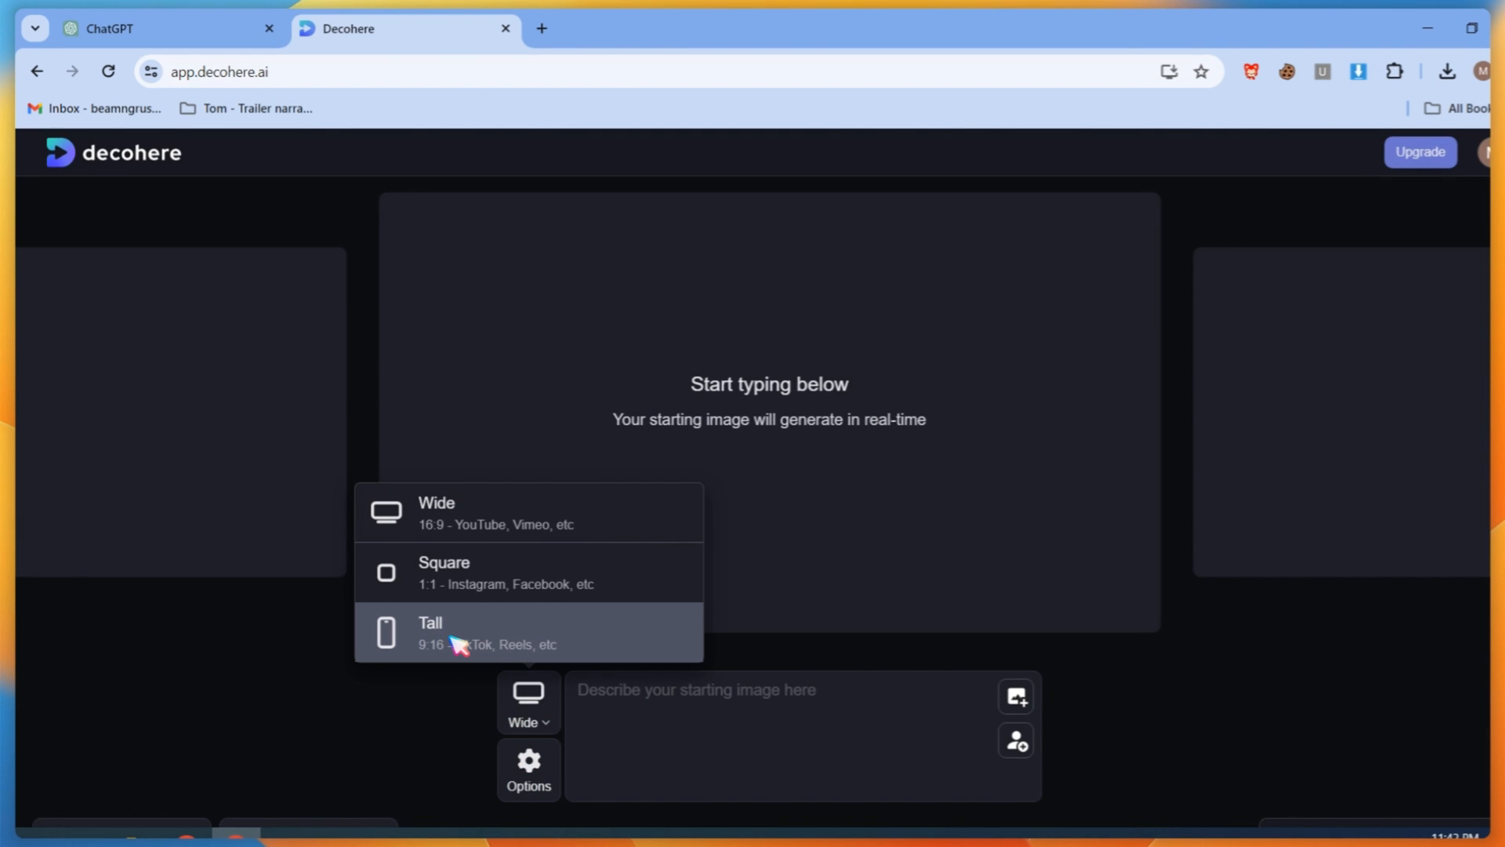
pyautogui.click(524, 511)
pyautogui.hotkey('ctrl', 'v')
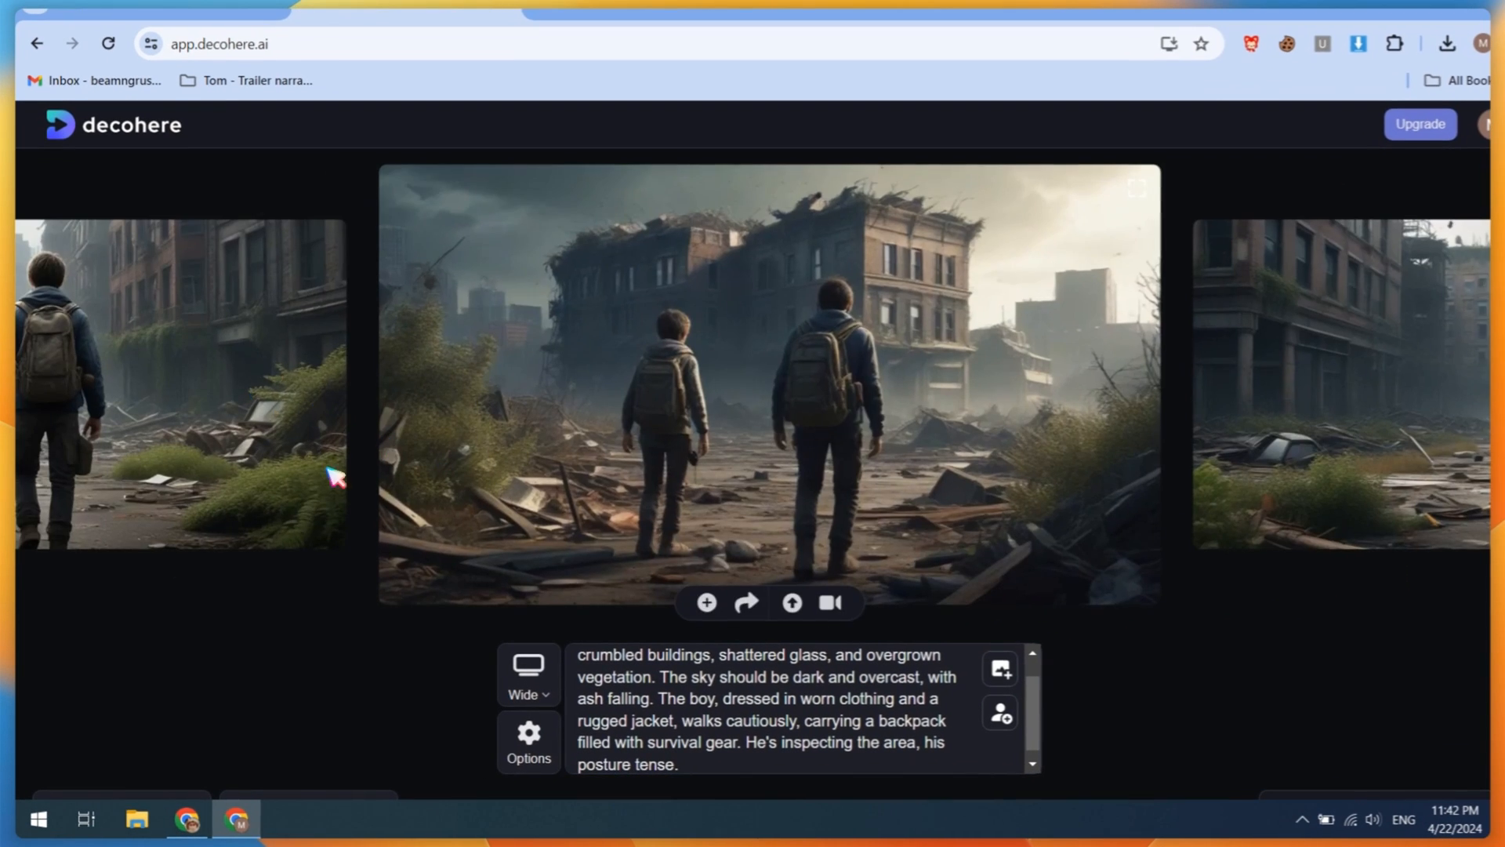
# Step: Go through the Scene 1 image variations and add the lone boy facing the ruined city to the library
pyautogui.click(243, 453)
pyautogui.click(202, 448)
pyautogui.click(176, 456)
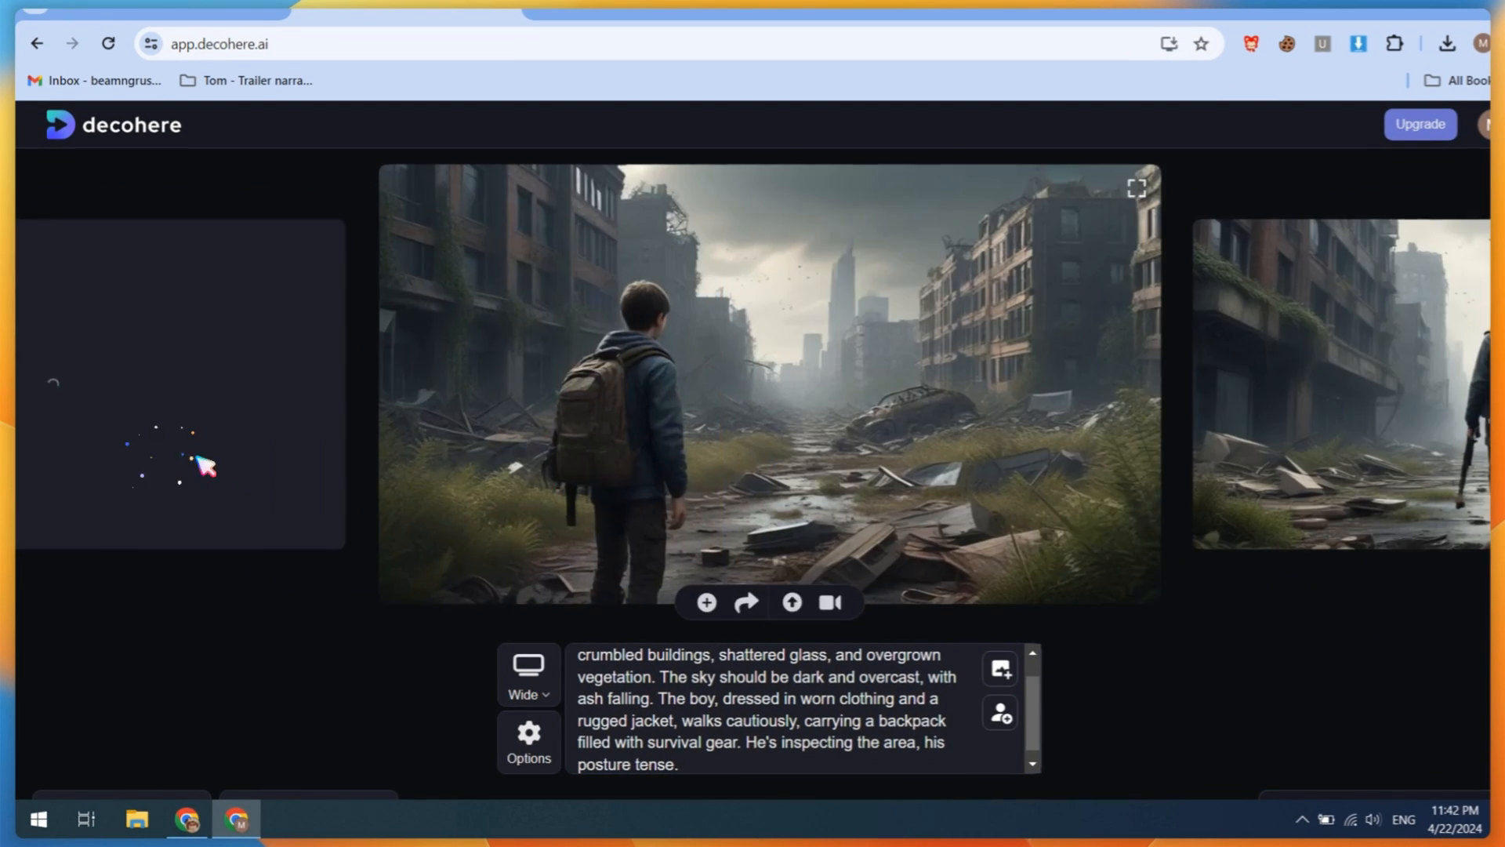
pyautogui.click(1295, 450)
pyautogui.click(1297, 450)
pyautogui.click(1297, 449)
pyautogui.click(290, 439)
pyautogui.click(290, 437)
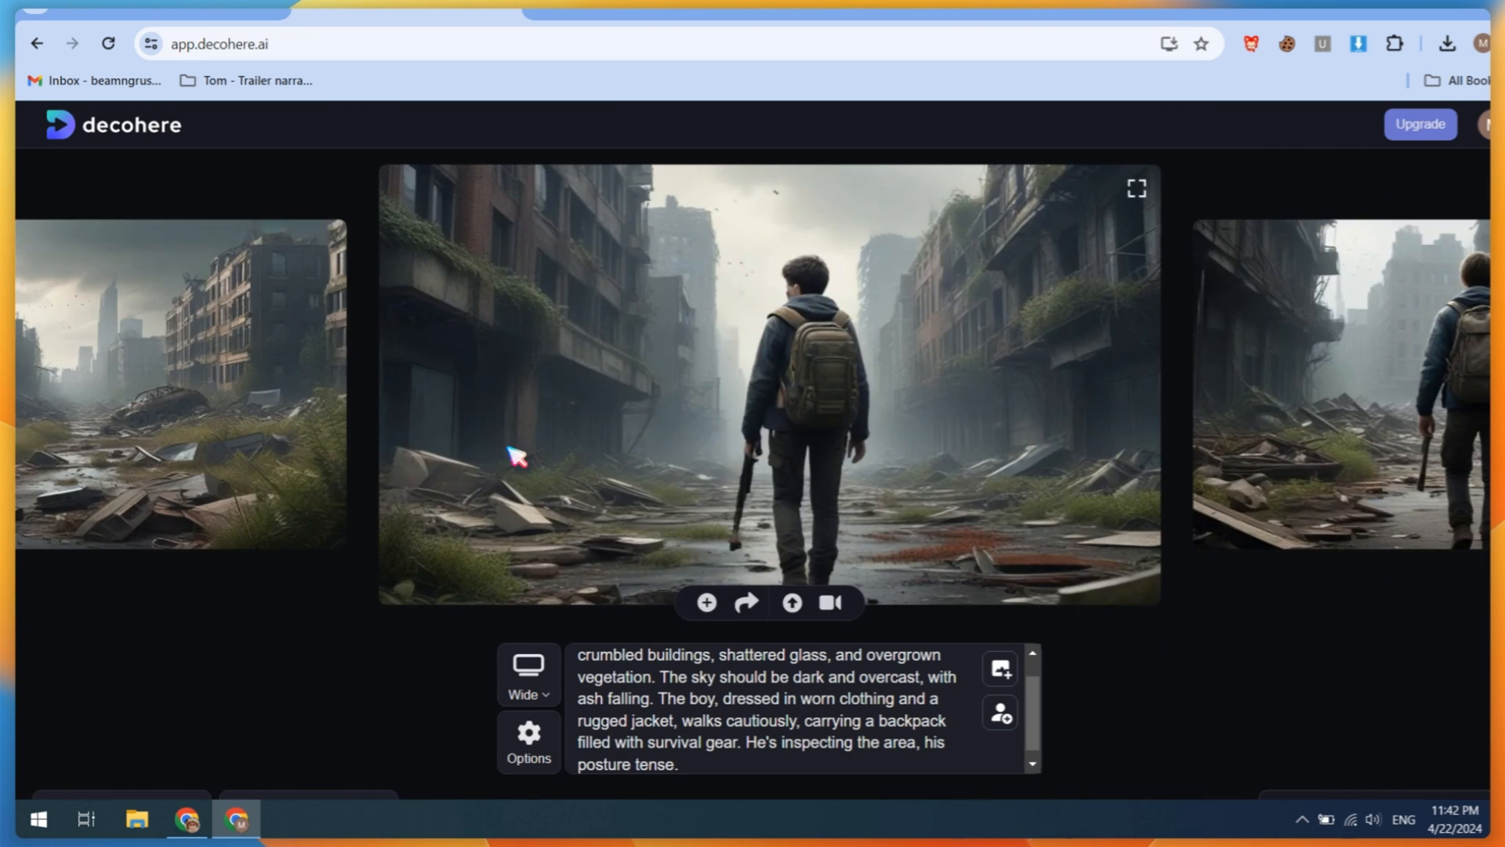
pyautogui.click(265, 375)
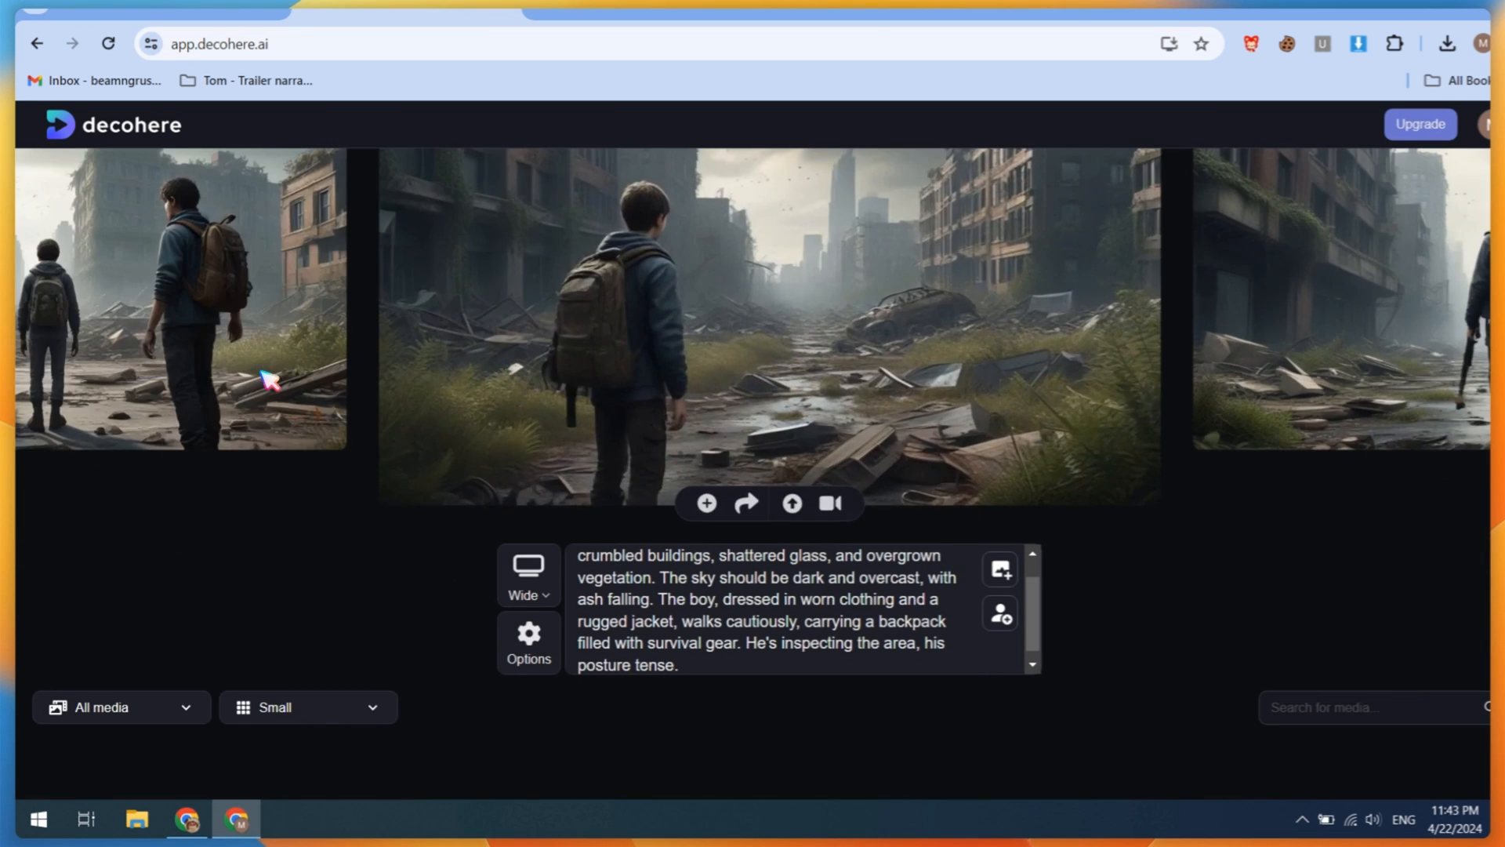
pyautogui.click(247, 375)
pyautogui.click(245, 375)
pyautogui.click(151, 361)
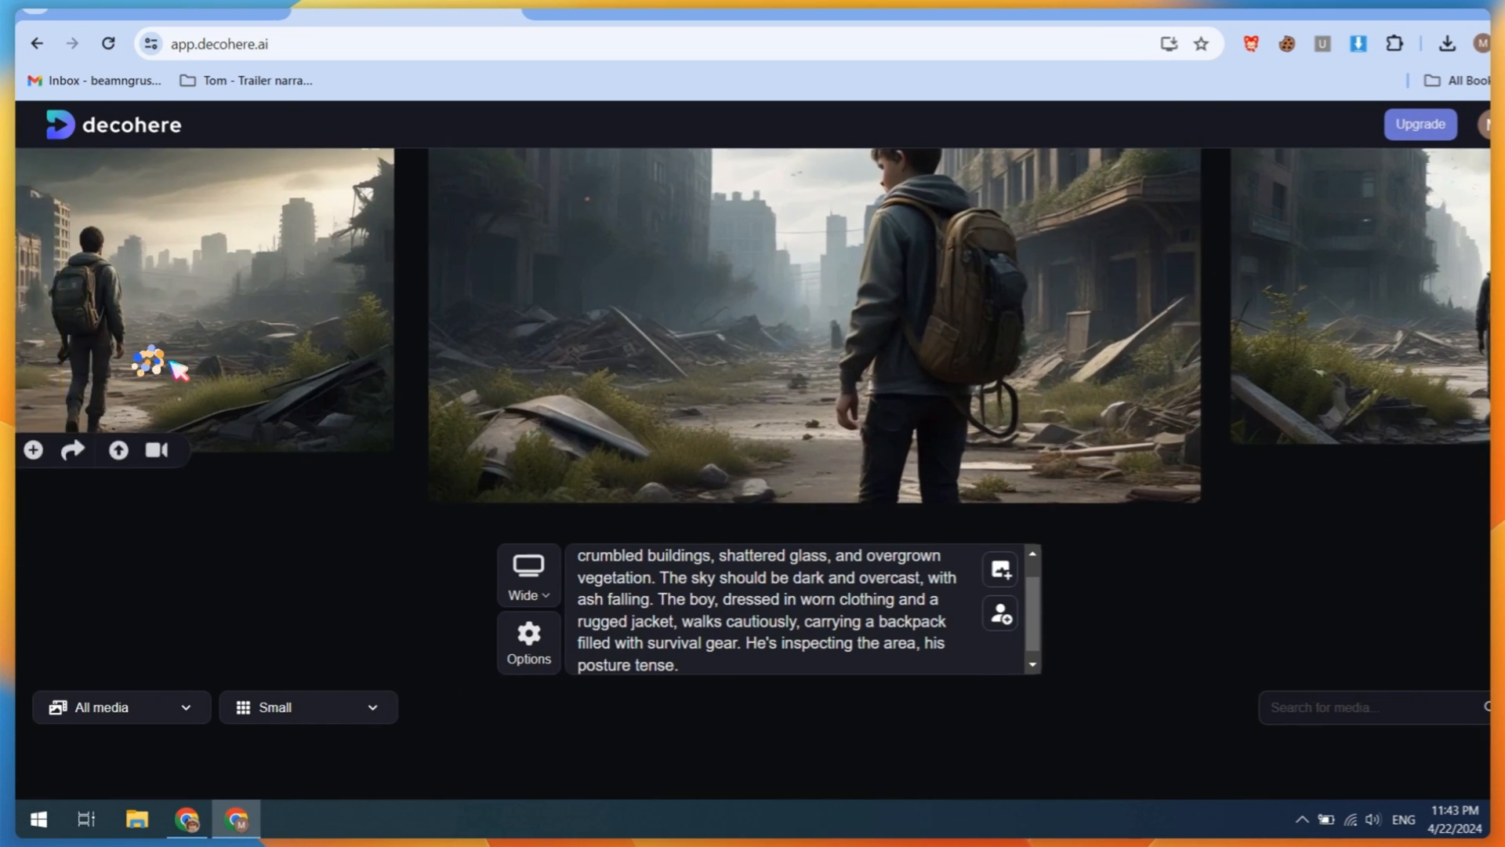
pyautogui.scroll(-3, 710, 517)
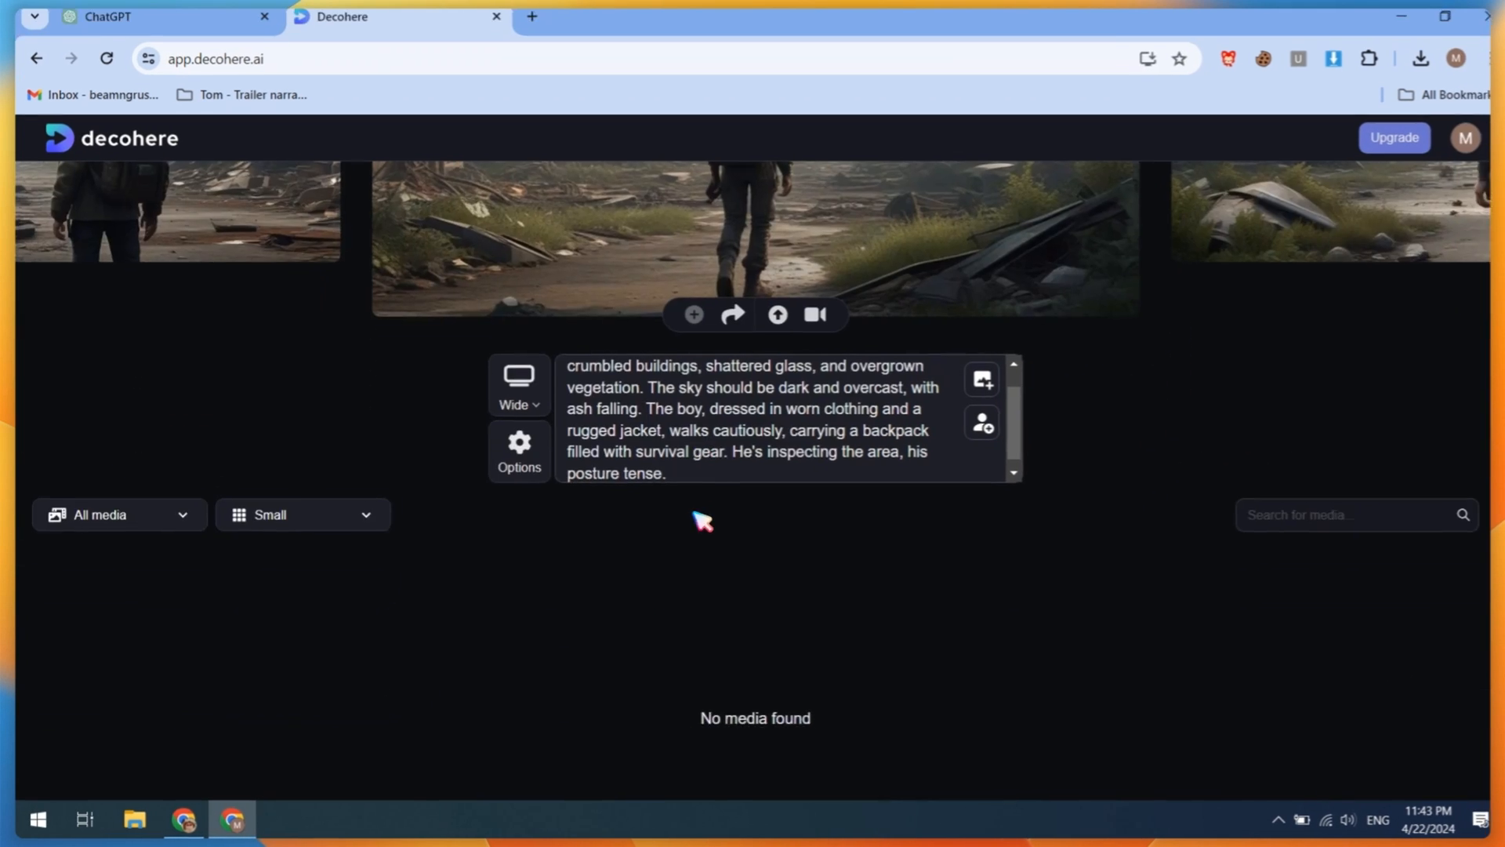
pyautogui.scroll(3, 710, 515)
# Step: Copy the Scene 2 image prompt from ChatGPT and replace the prompt in Decohere with it
pyautogui.click(203, 32)
pyautogui.moveTo(595, 410); pyautogui.dragTo(700, 497)
pyautogui.hotkey('ctrl', 'c')
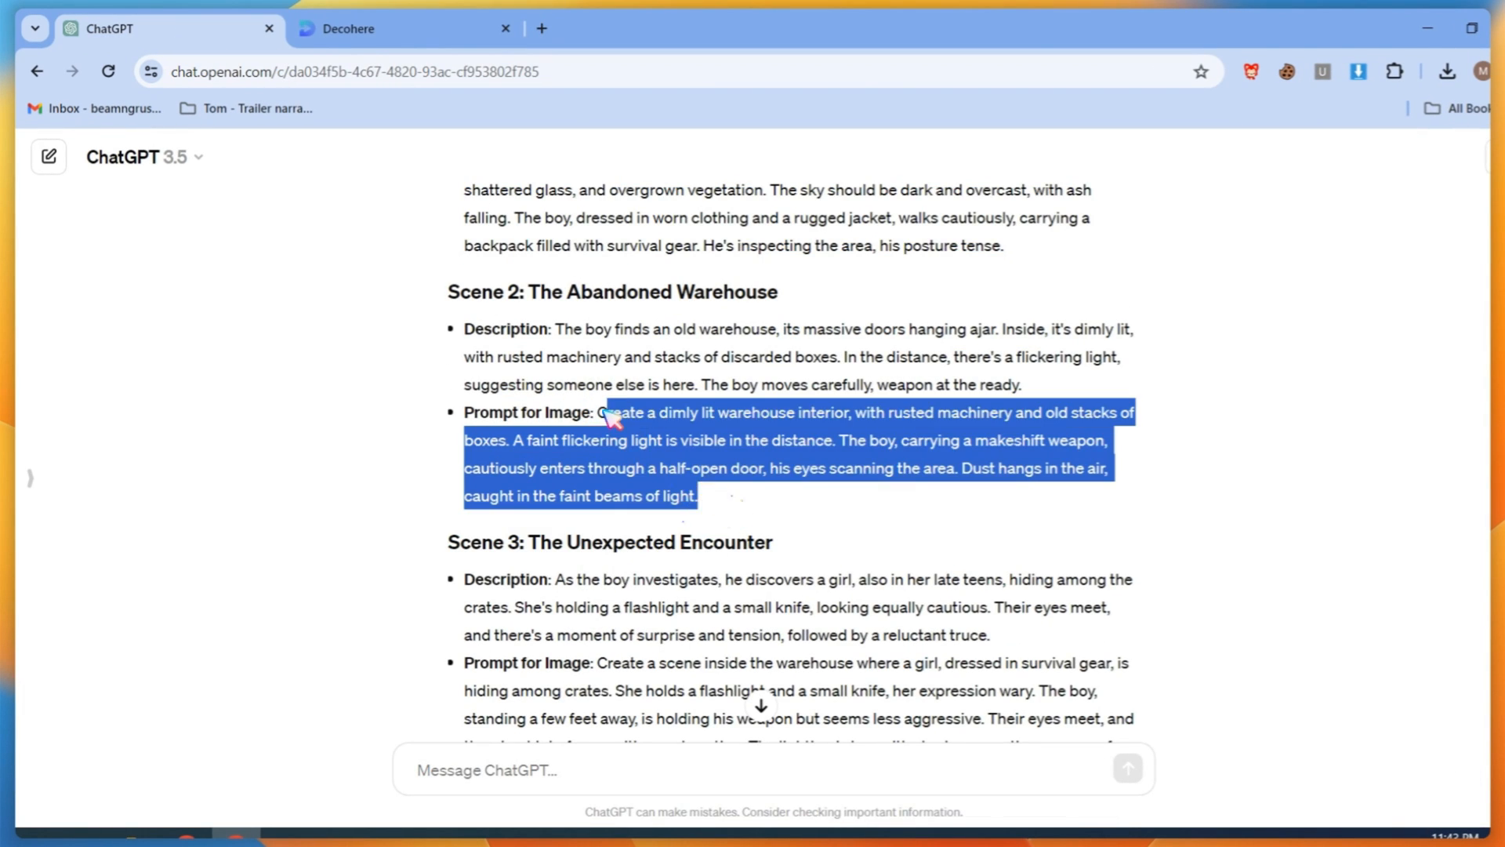
pyautogui.click(349, 28)
pyautogui.hotkey('ctrl', 'a')
pyautogui.hotkey('ctrl', 'v')
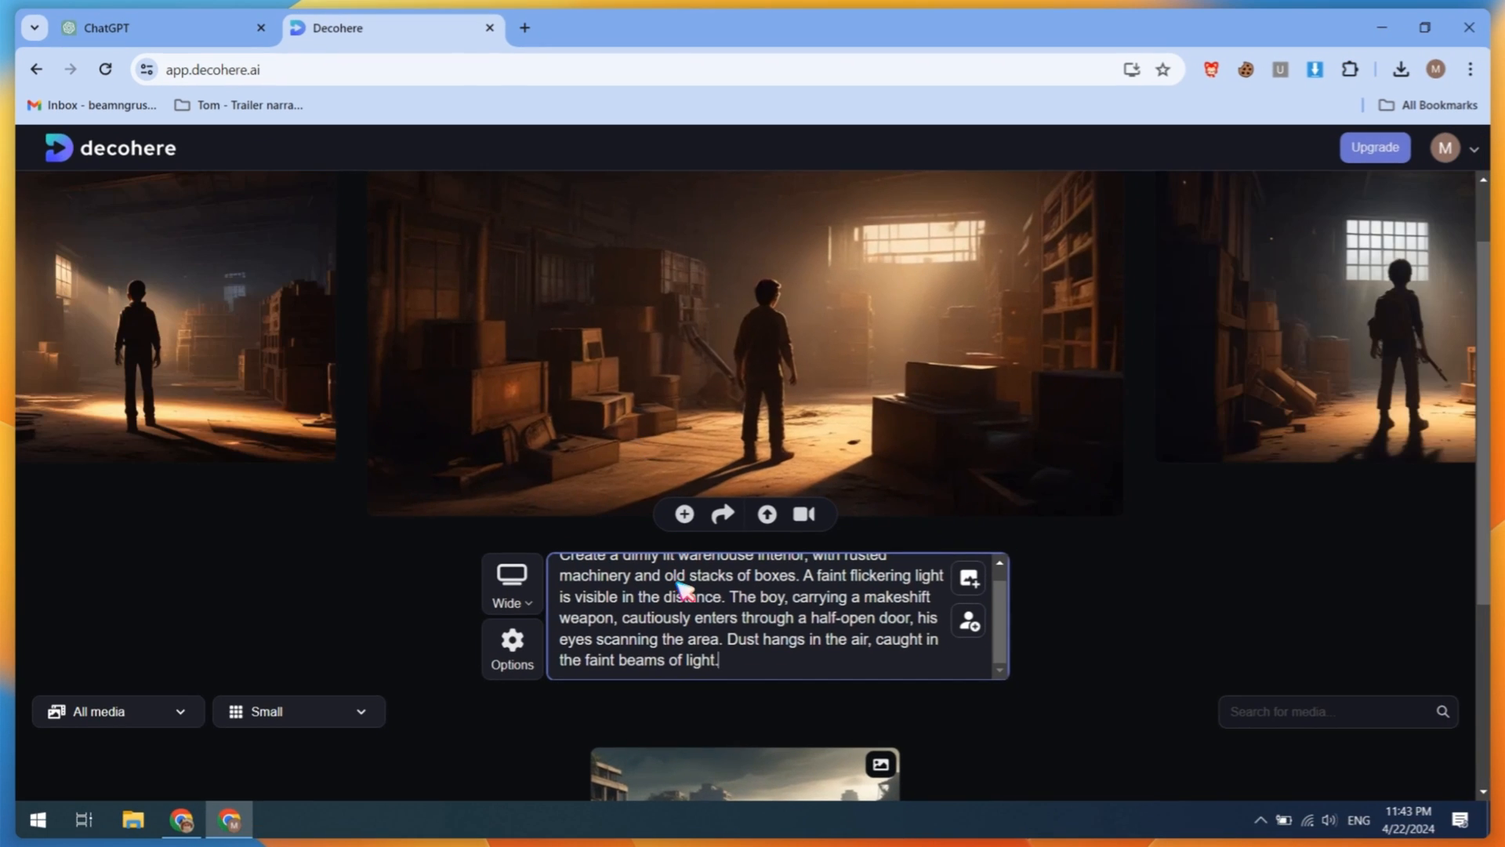
# Step: Go through the Scene 2 warehouse variations and add the boy pointing his weapon towards the light to the library
pyautogui.scroll(1, 696, 593)
pyautogui.click(216, 381)
pyautogui.click(213, 380)
pyautogui.click(212, 398)
pyautogui.click(708, 532)
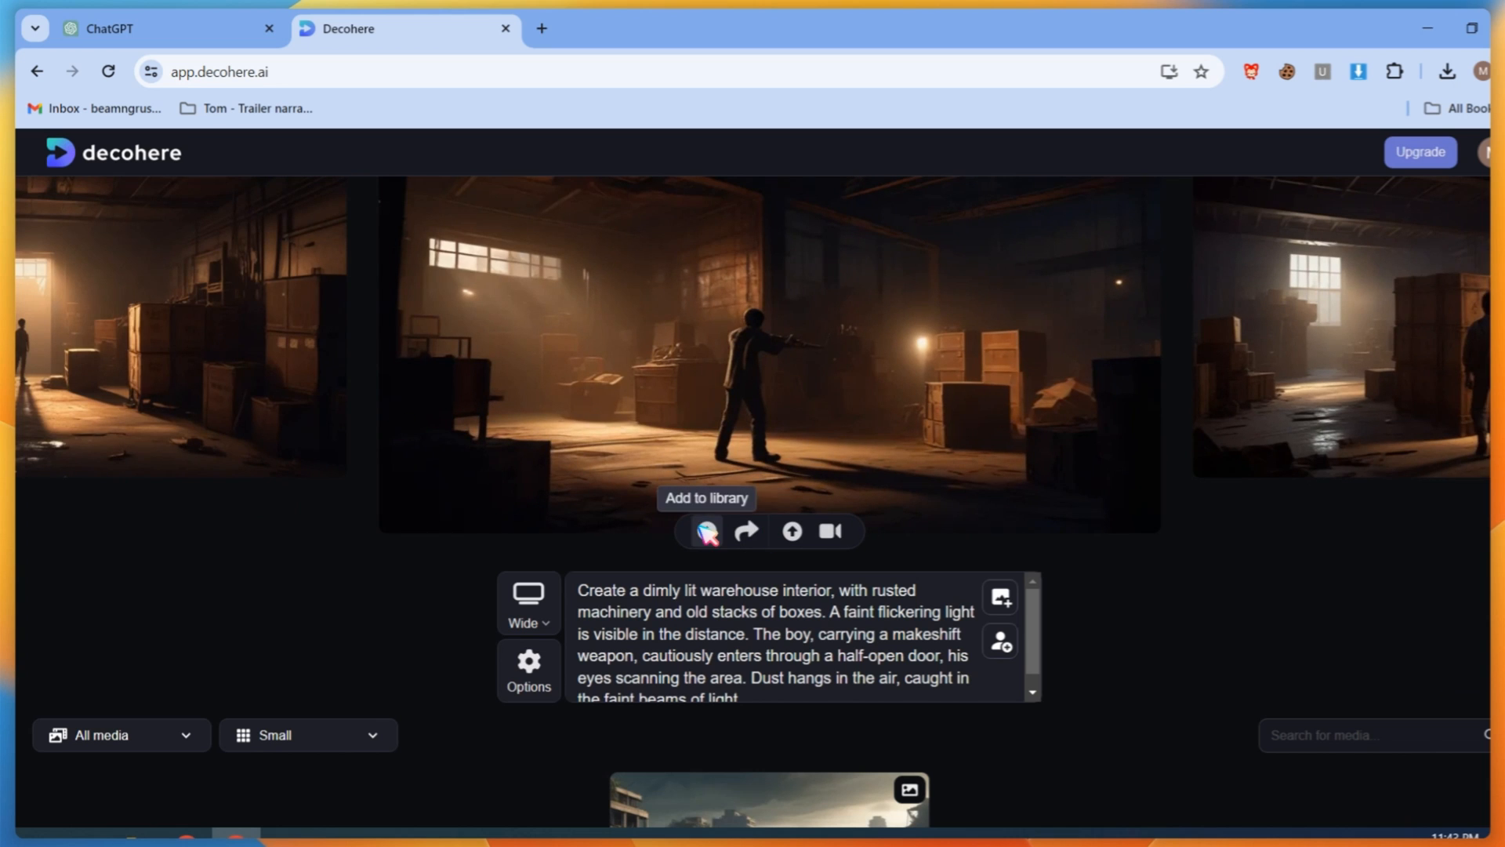
pyautogui.scroll(-2, 710, 540)
# Step: Copy the Scene 3 image prompt from ChatGPT and replace the prompt in Decohere with it
pyautogui.click(164, 30)
pyautogui.scroll(-2, 548, 437)
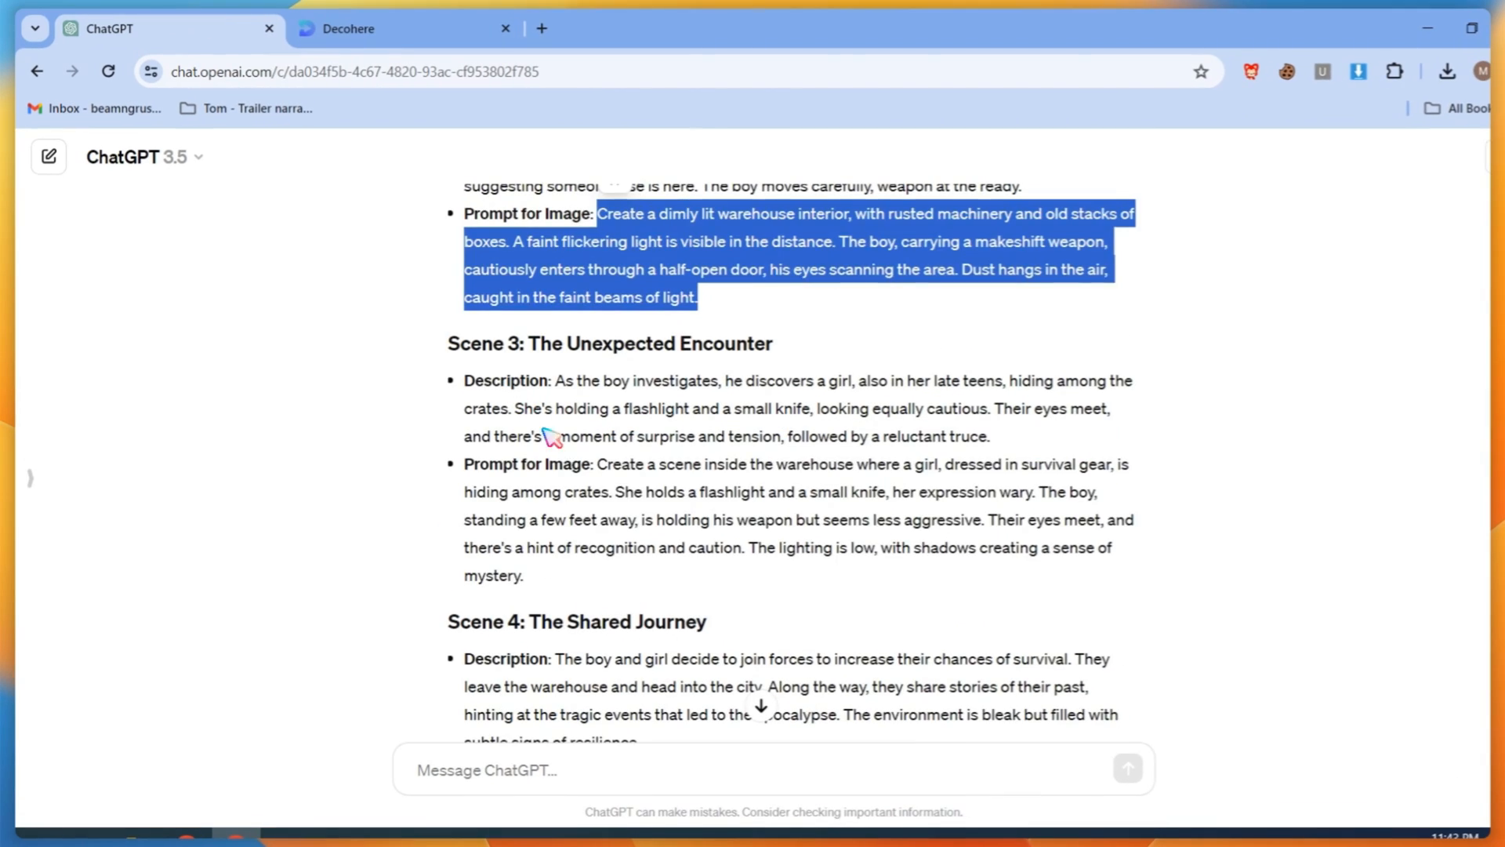
pyautogui.moveTo(599, 466); pyautogui.dragTo(530, 576)
pyautogui.hotkey('ctrl', 'c')
pyautogui.click(384, 29)
pyautogui.click(678, 451)
pyautogui.hotkey('ctrl', 'a')
pyautogui.hotkey('ctrl', 'v')
pyautogui.scroll(4, 1098, 457)
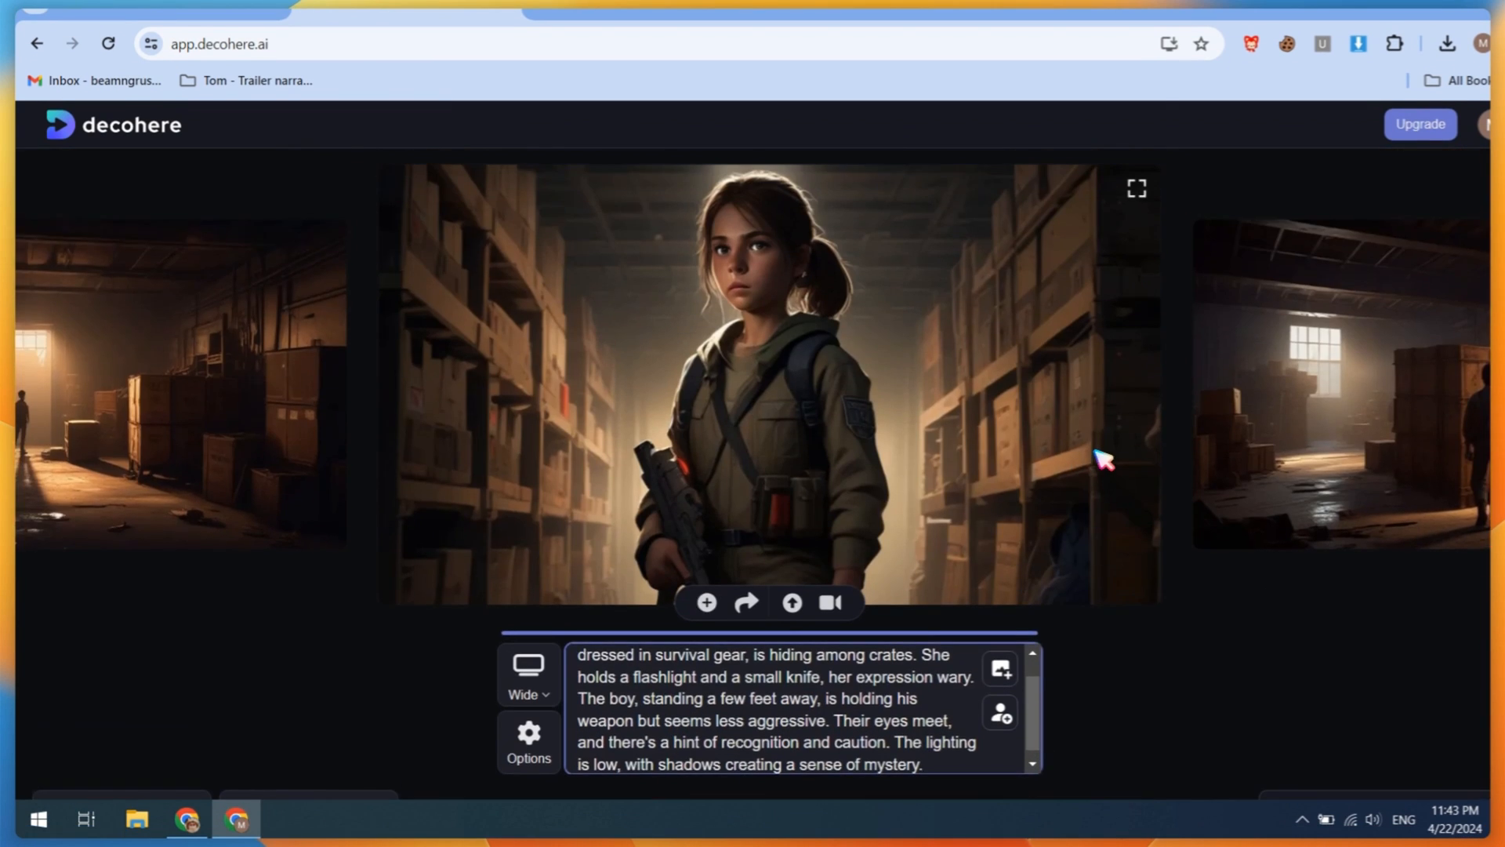
# Step: Switch to another Scene 3 variation of the girl among the crates and add it to the library
pyautogui.click(195, 396)
pyautogui.click(684, 609)
# Step: Download the three scene images from the Decohere library
pyautogui.scroll(-5, 612, 666)
pyautogui.click(530, 593)
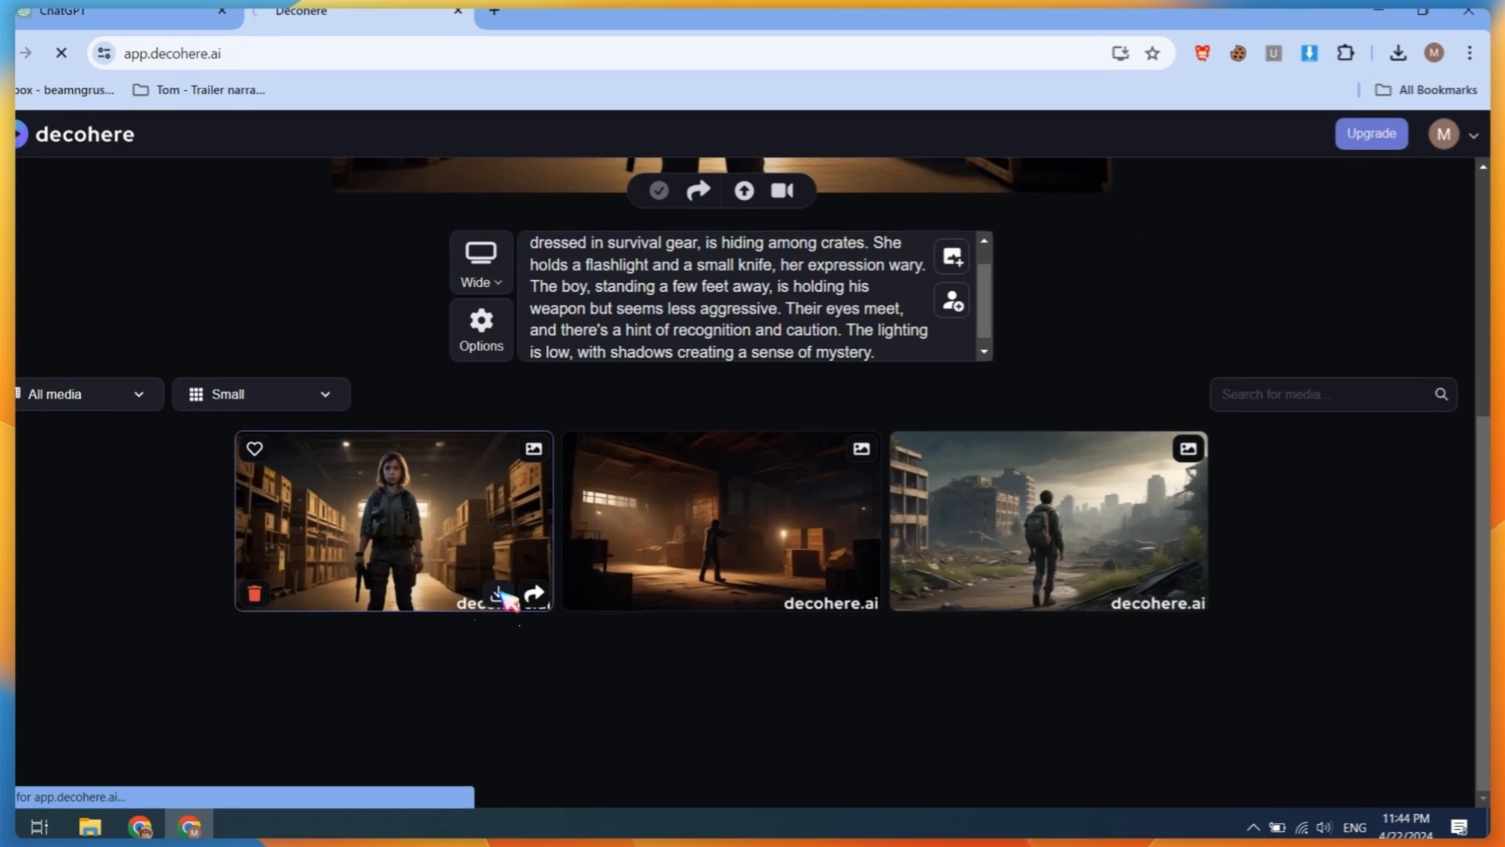
pyautogui.click(830, 598)
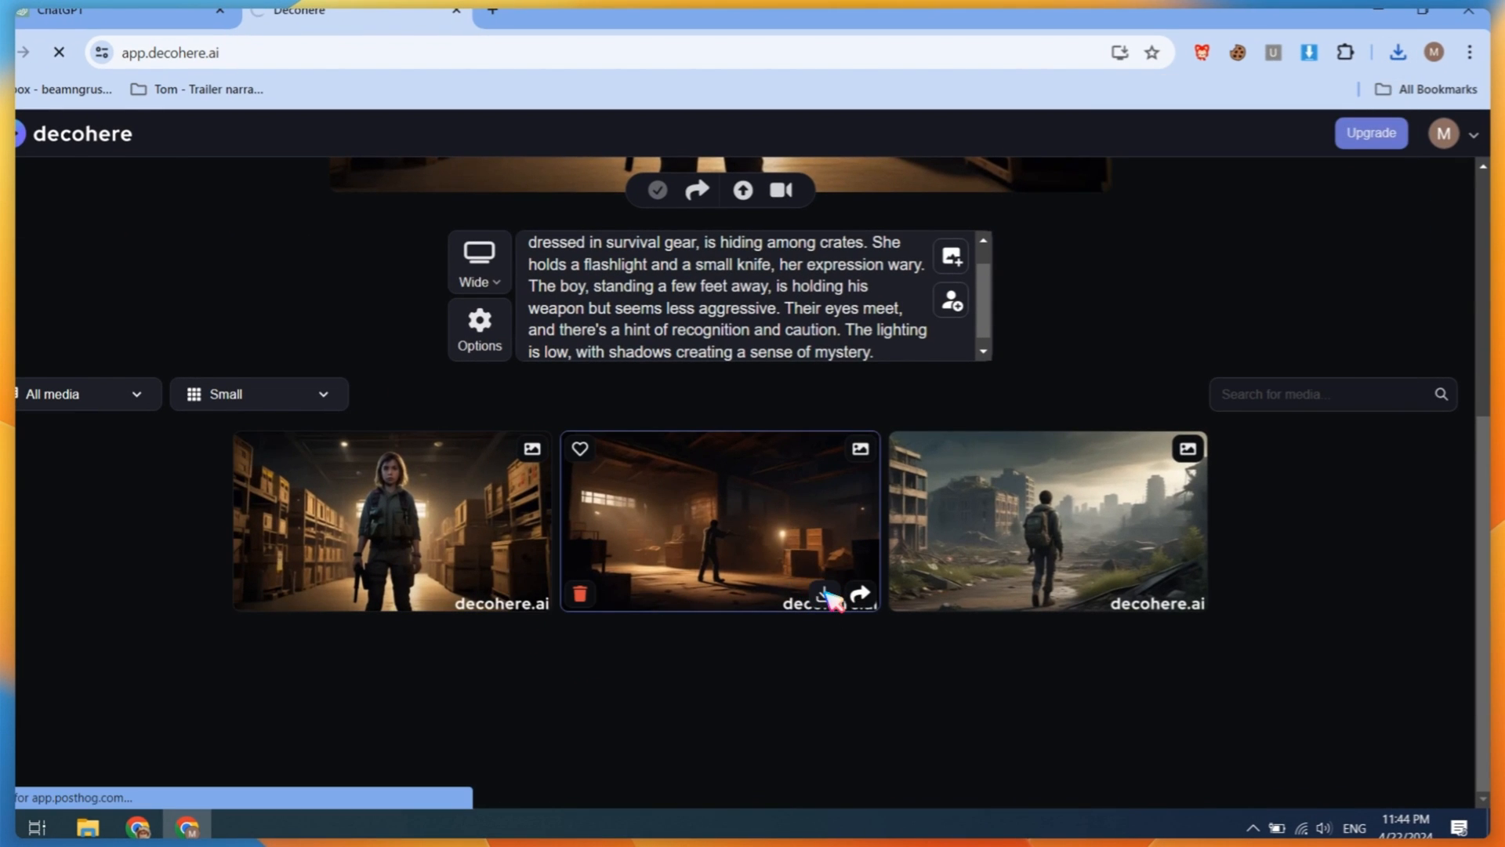
pyautogui.click(1156, 593)
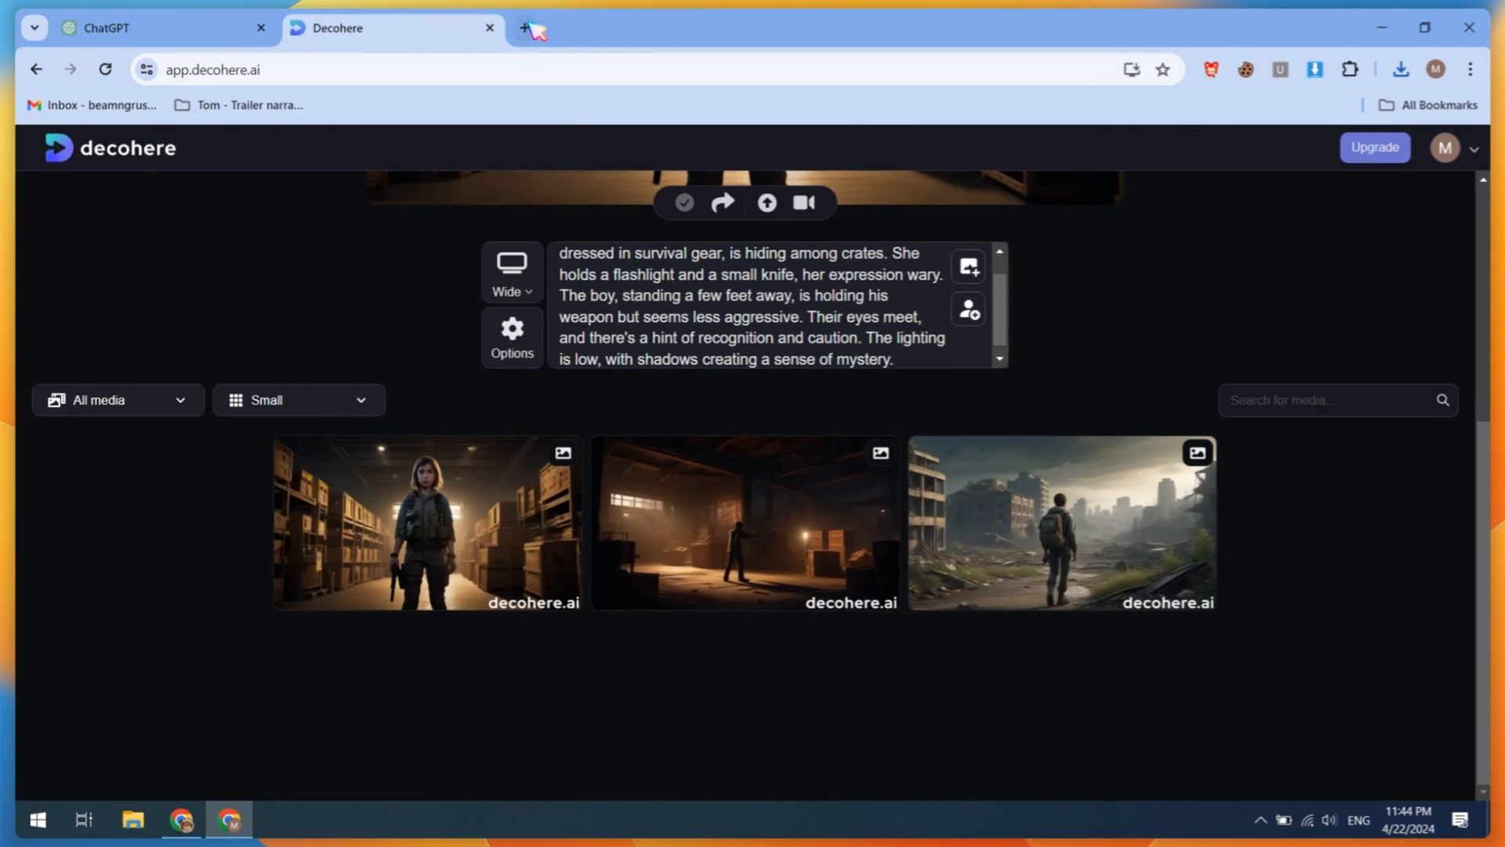
# Step: Go to runwayml.com, enter the Runway dashboard and start the Gen-2 Text/Image to Video tool
pyautogui.click(526, 28)
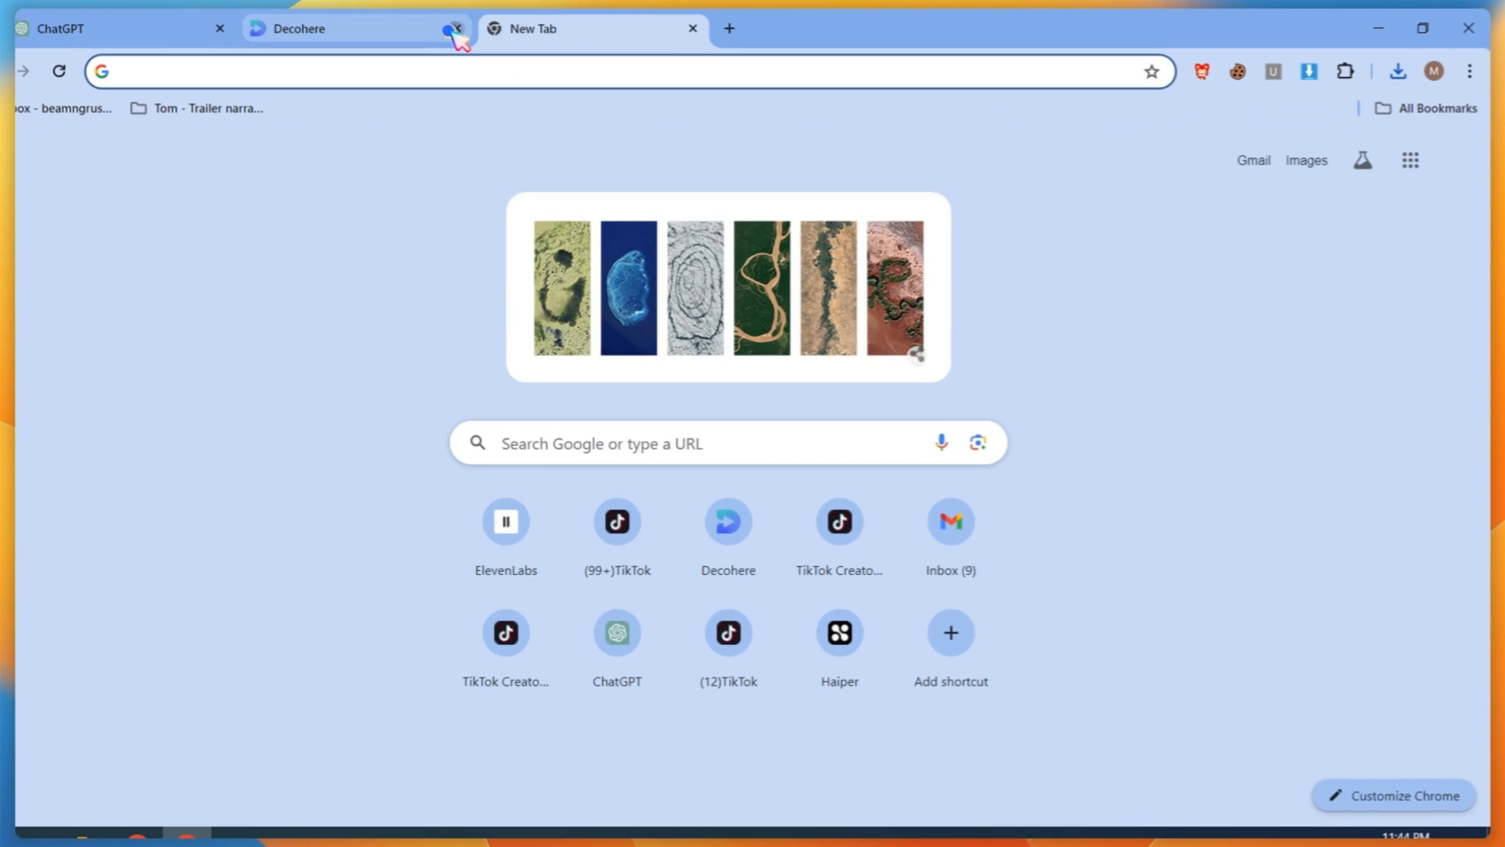
pyautogui.click(451, 28)
pyautogui.write('run')
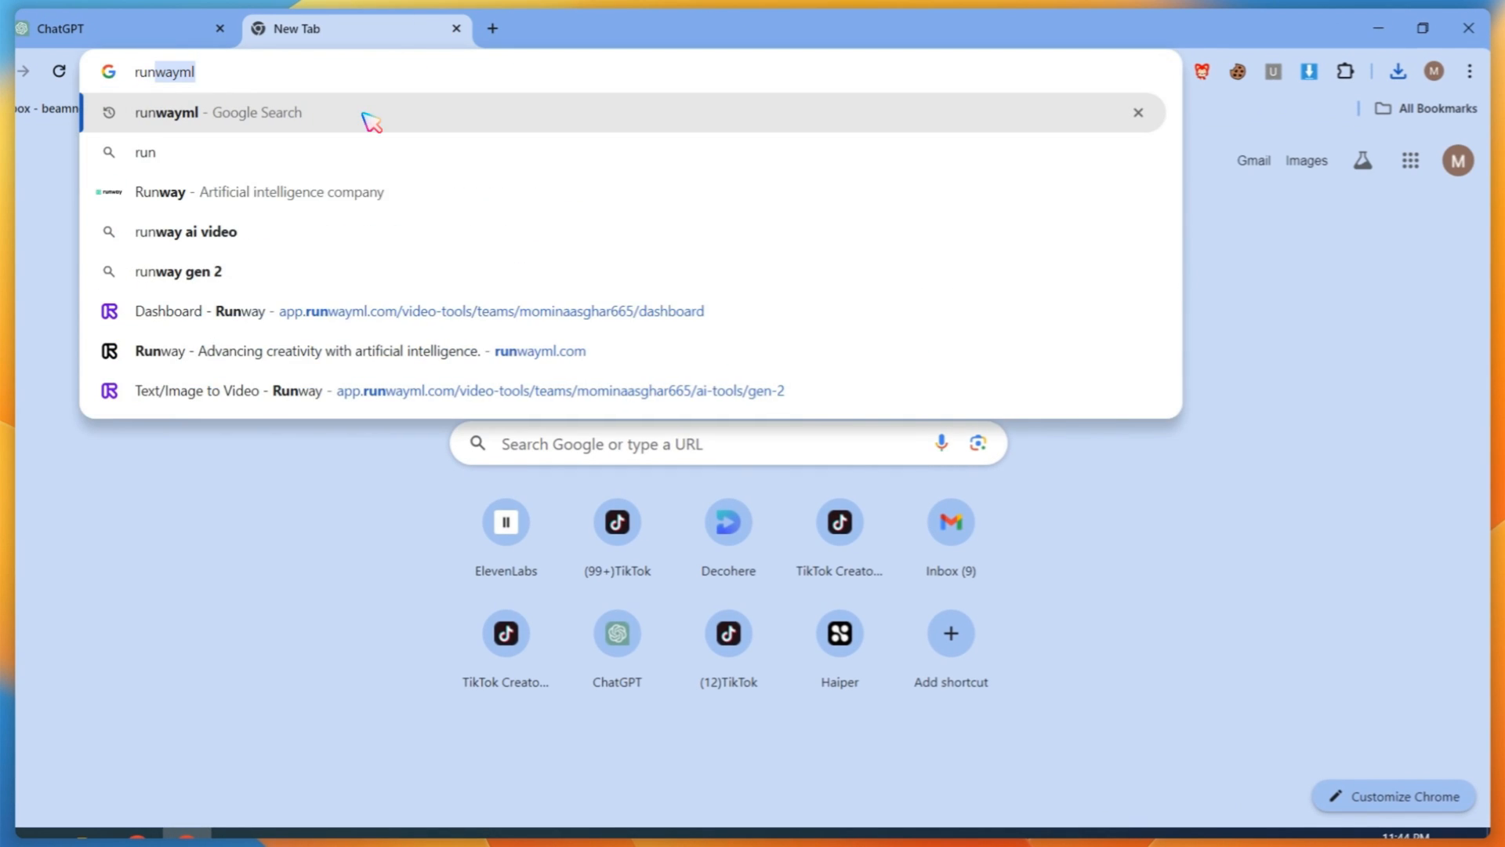
pyautogui.press('Return')
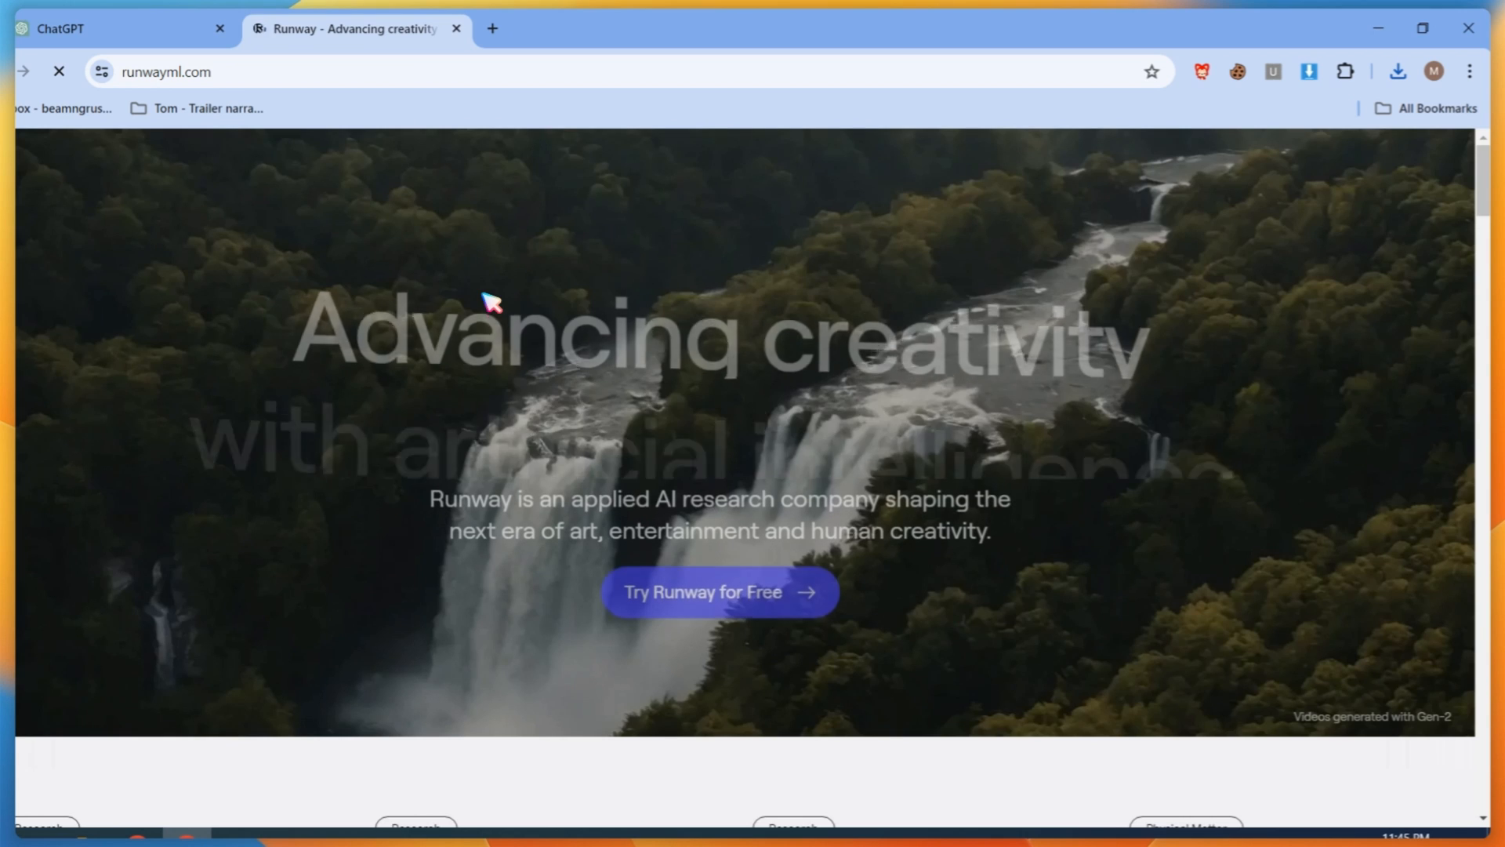
pyautogui.click(666, 589)
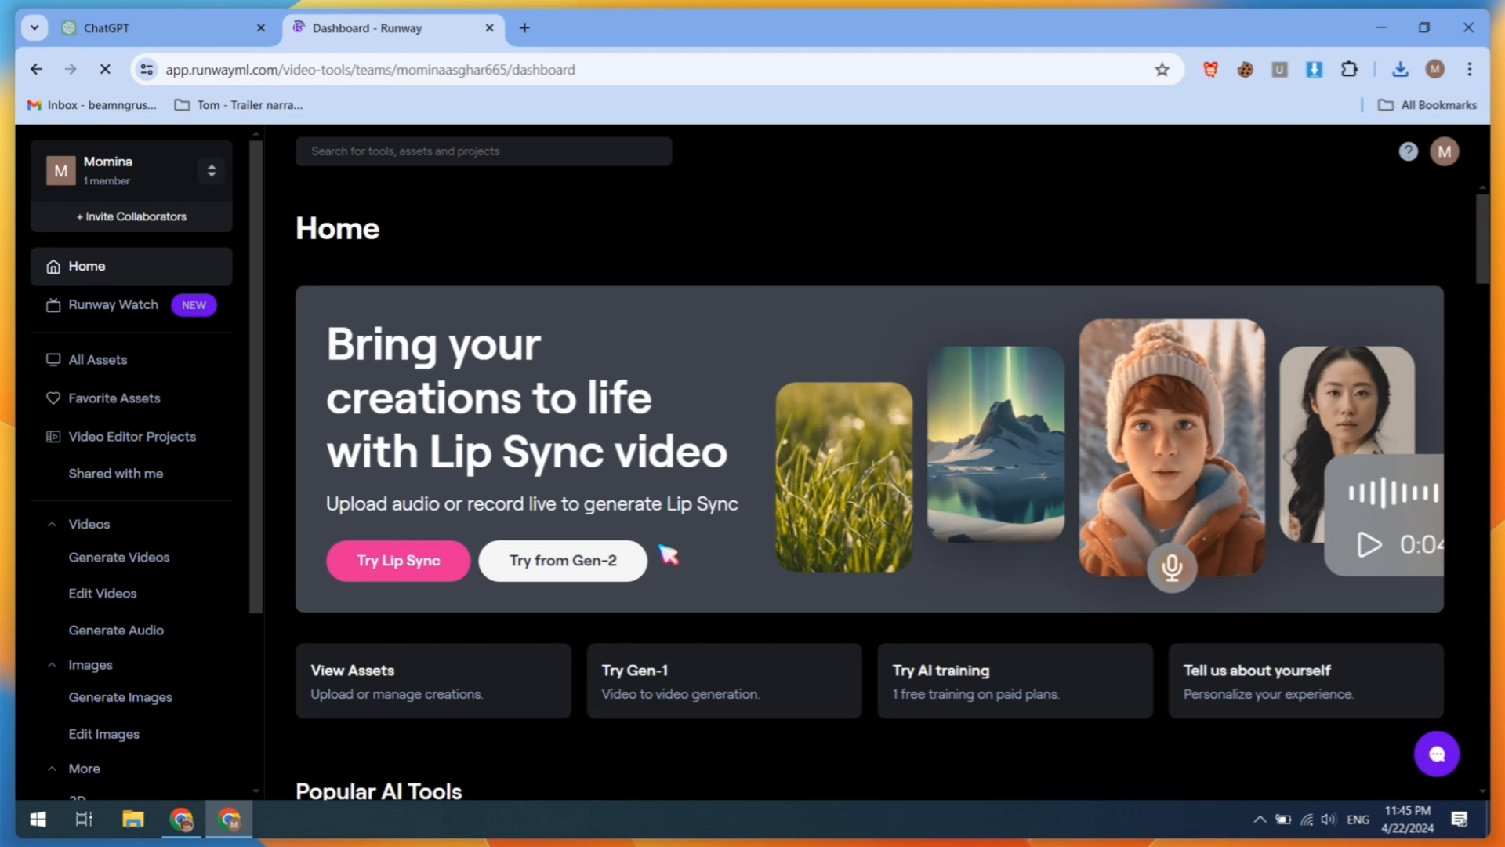
pyautogui.scroll(-3, 668, 555)
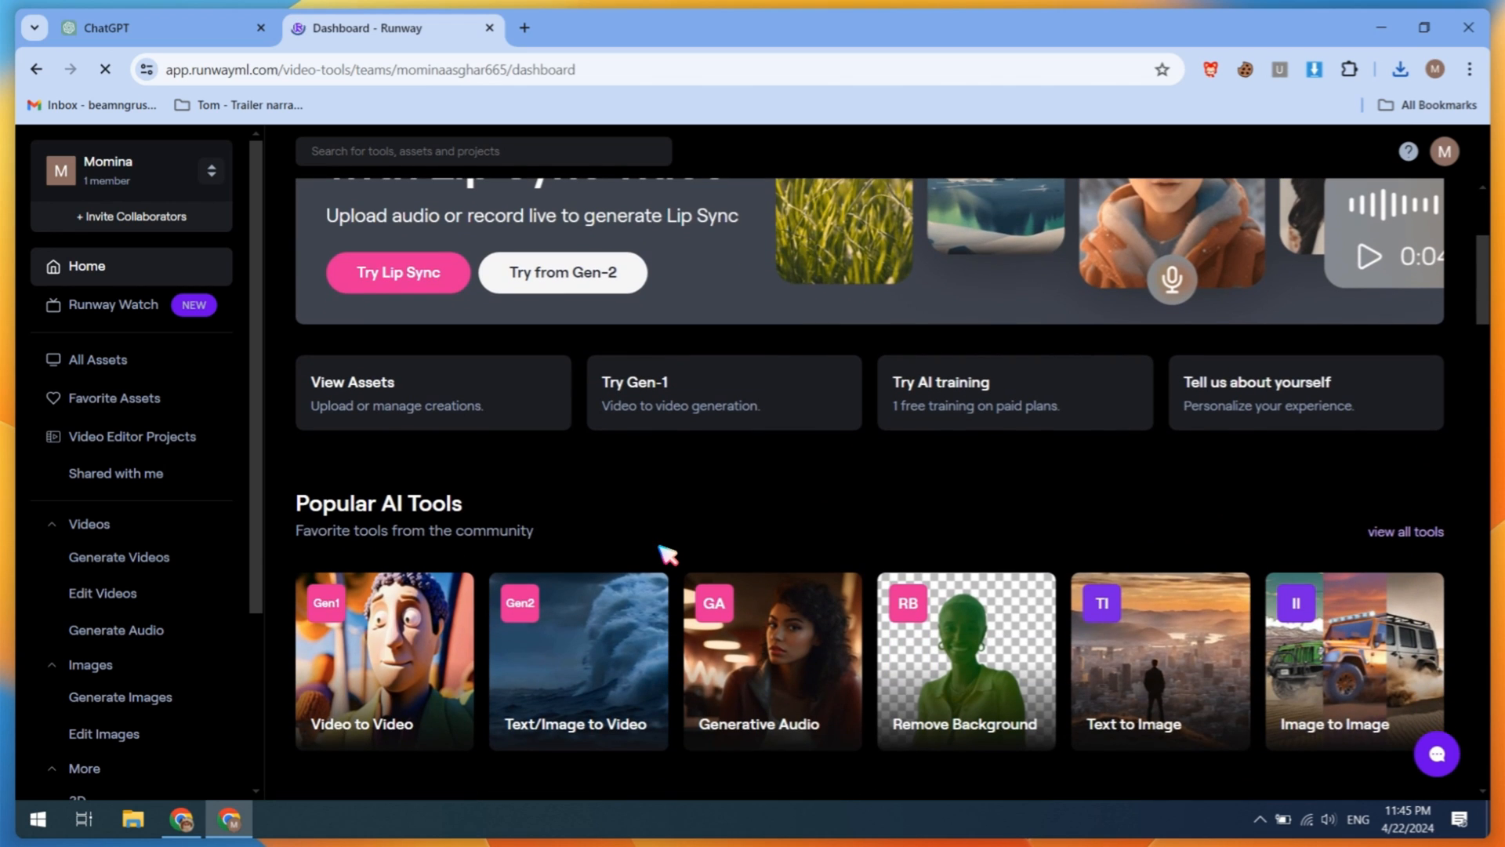
pyautogui.scroll(-1, 668, 555)
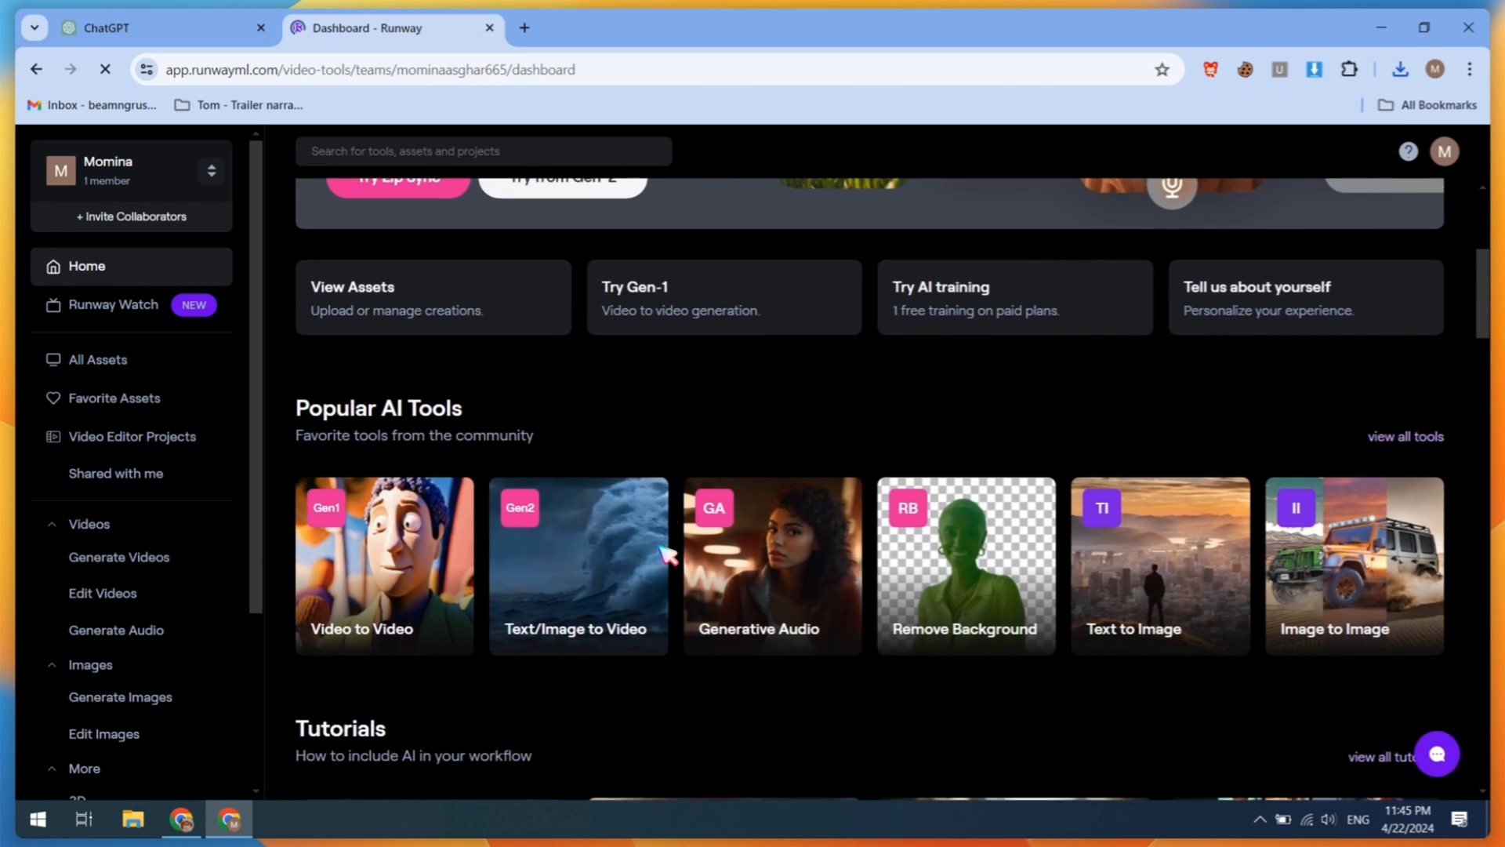
pyautogui.click(577, 602)
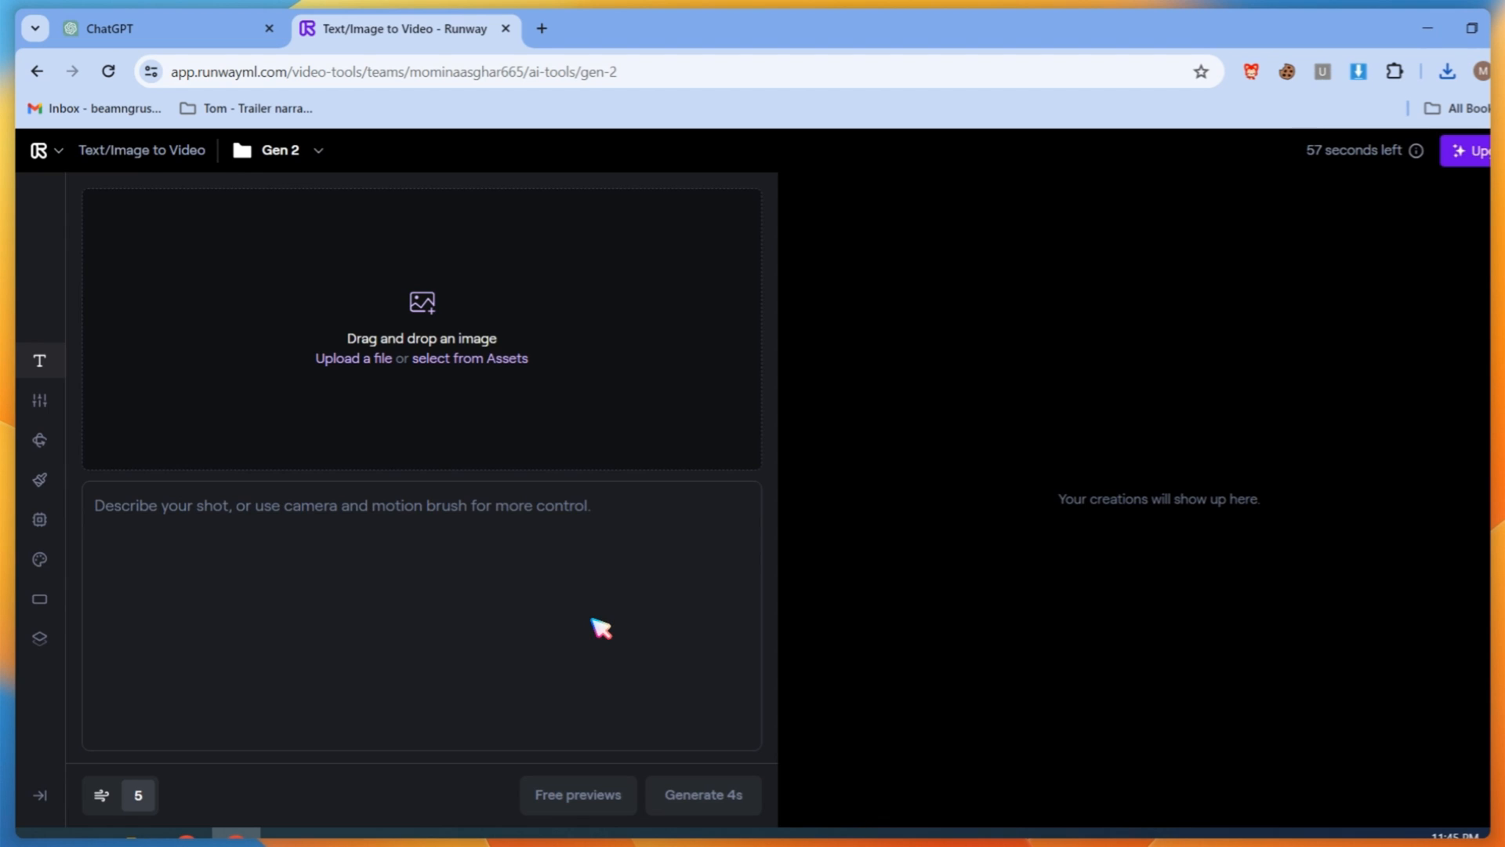
# Step: Upload the Scene 1 ruined city image and paste the Scene 1 description from ChatGPT as its prompt
pyautogui.click(368, 358)
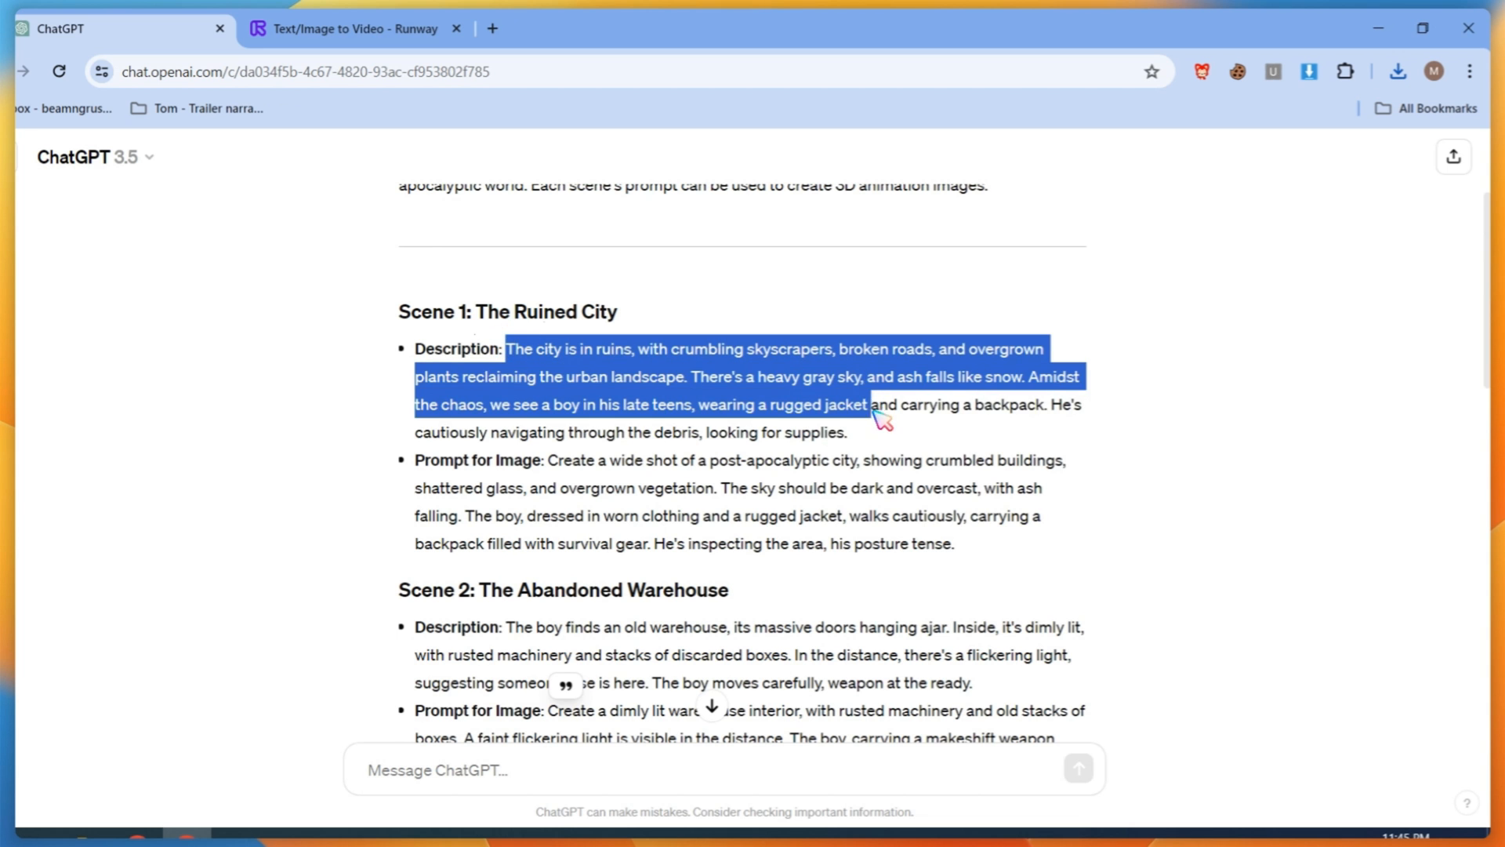
pyautogui.rightClick(756, 381)
pyautogui.click(784, 407)
pyautogui.hotkey('ctrl', 'v')
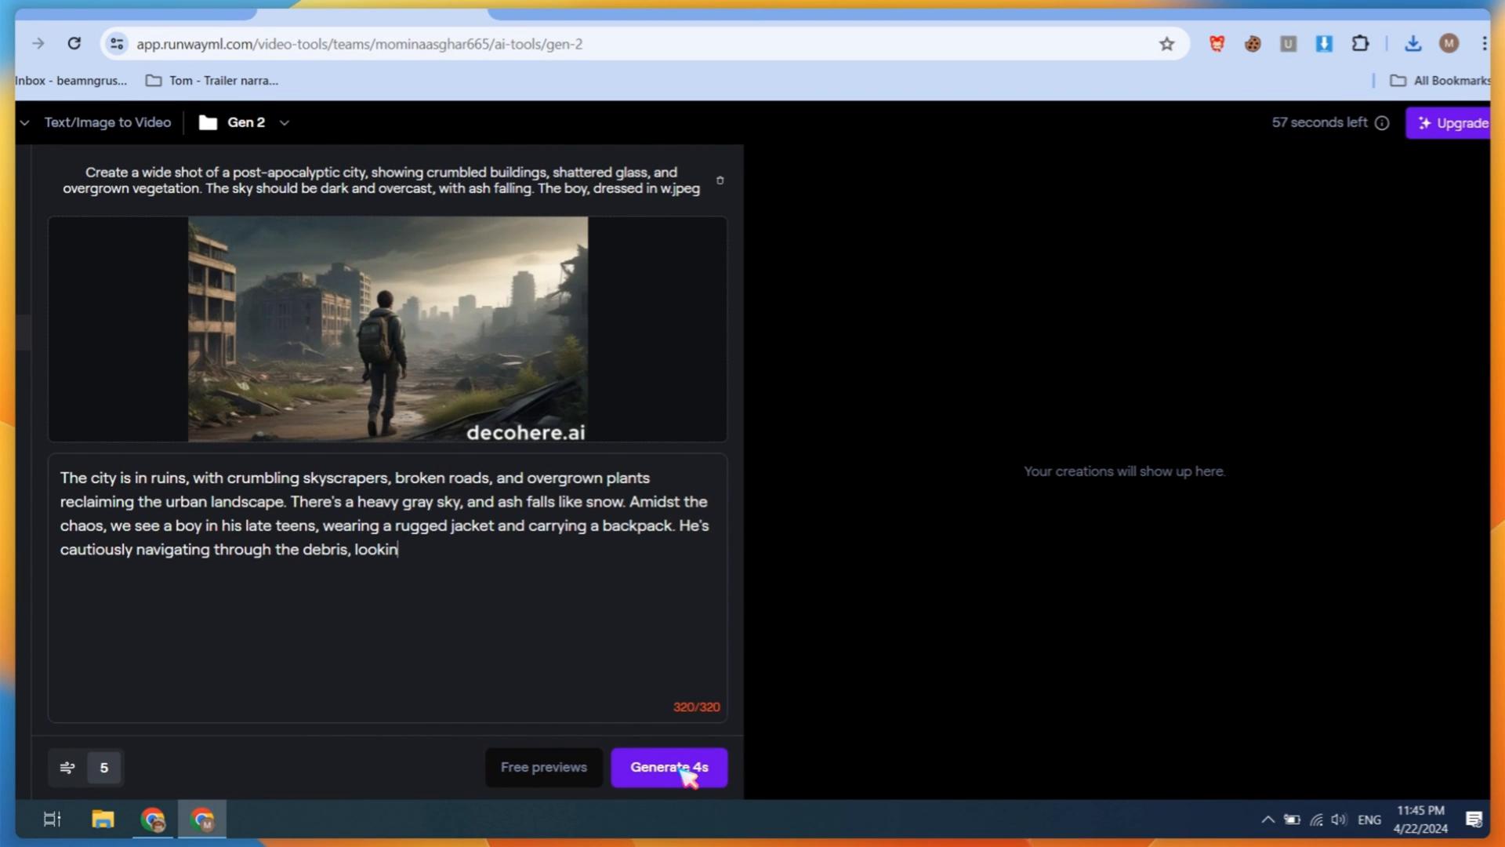
# Step: Clear the prompt text and generate a 4-second video from the ruined city image alone
pyautogui.moveTo(462, 559); pyautogui.dragTo(66, 477)
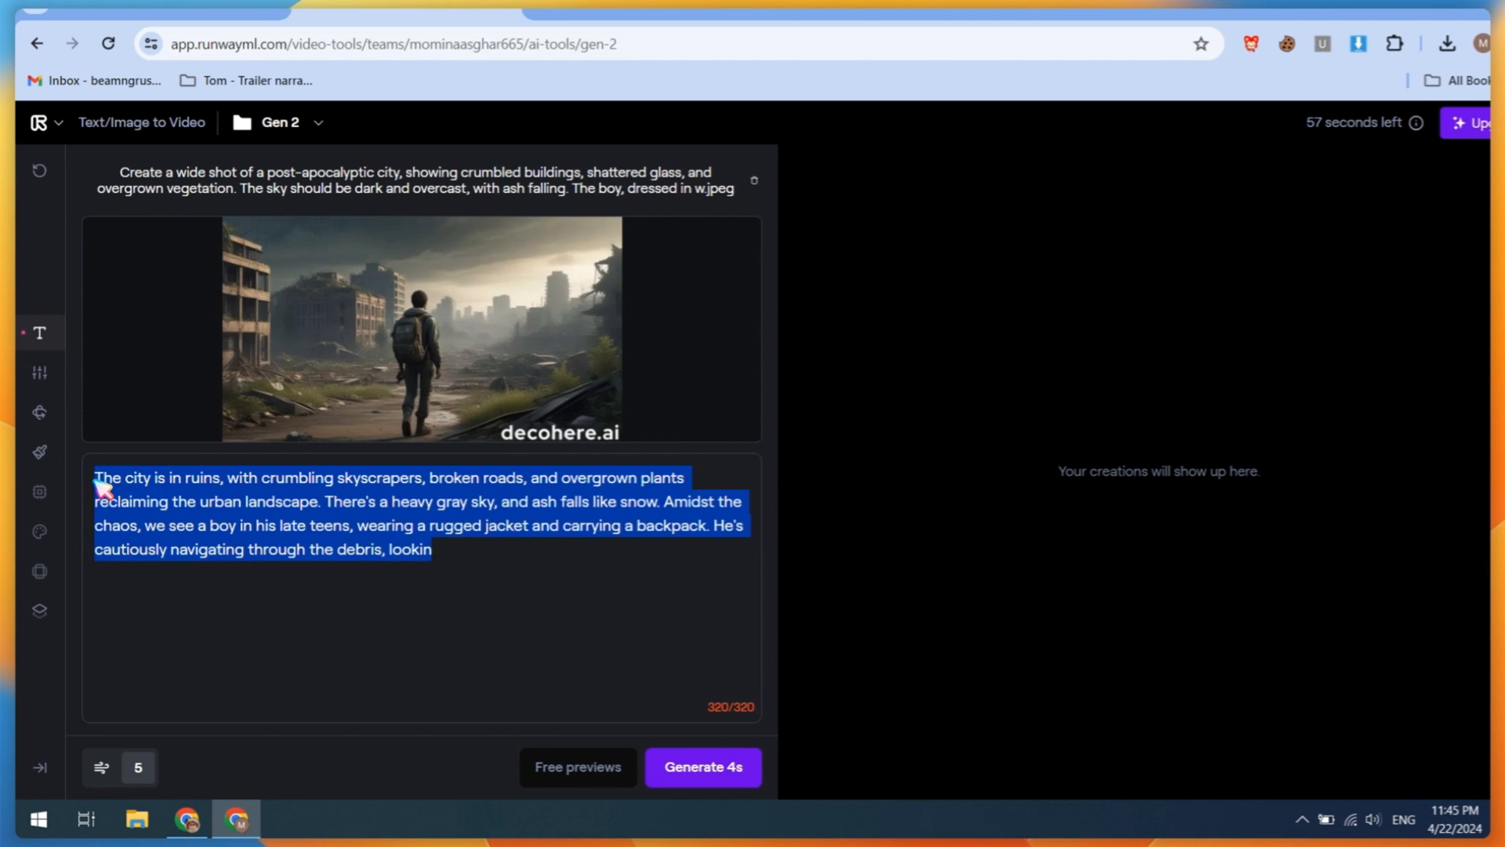
pyautogui.press('BackSpace')
pyautogui.click(703, 772)
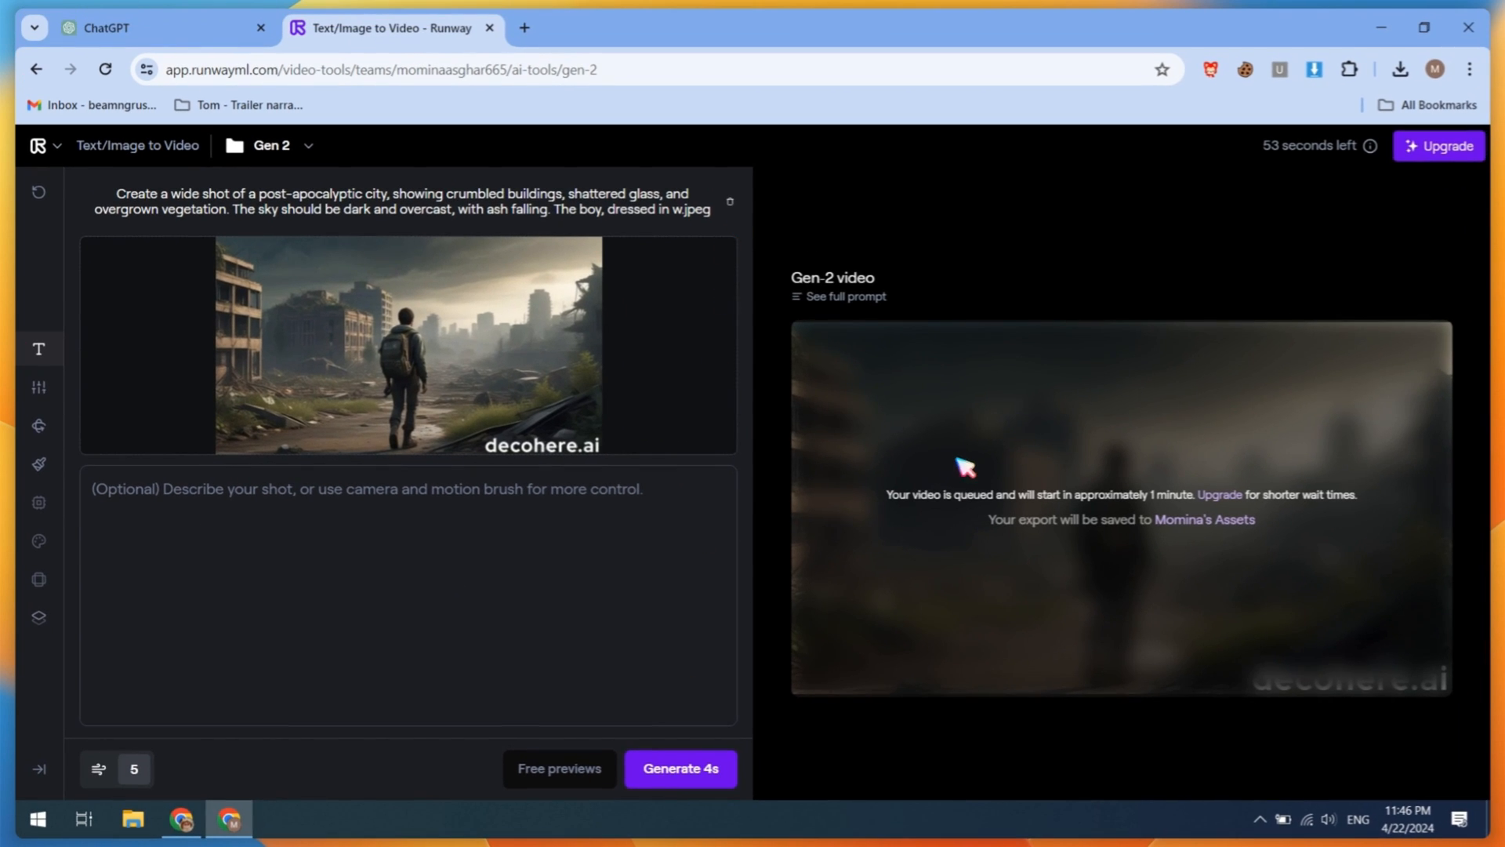
# Step: Replace the source image with the girl in the warehouse and generate a 4-second video from it
pyautogui.click(737, 206)
pyautogui.click(369, 361)
pyautogui.scroll(-5, 682, 390)
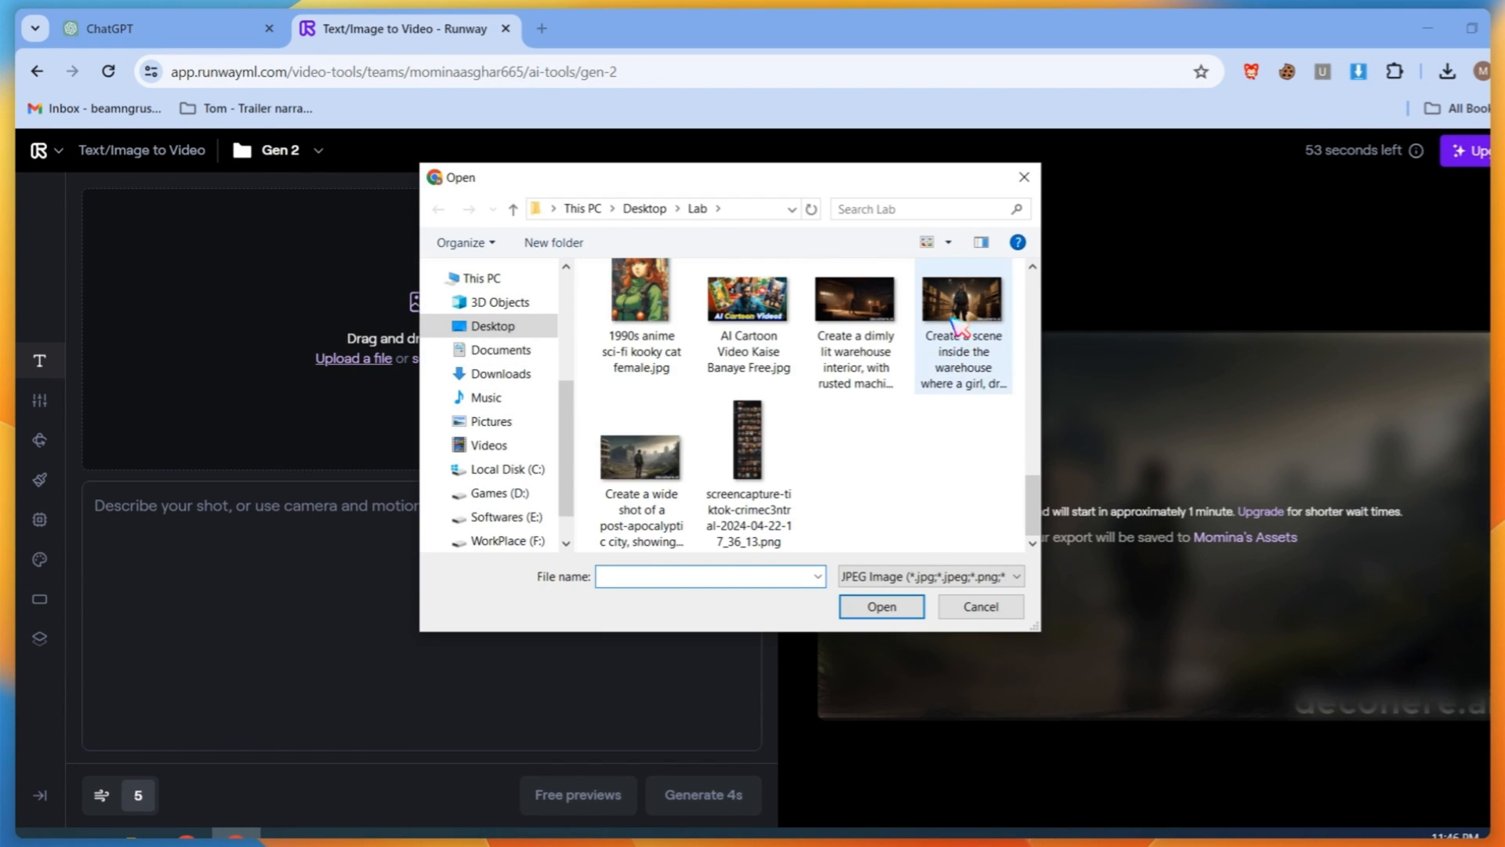
pyautogui.doubleClick(960, 314)
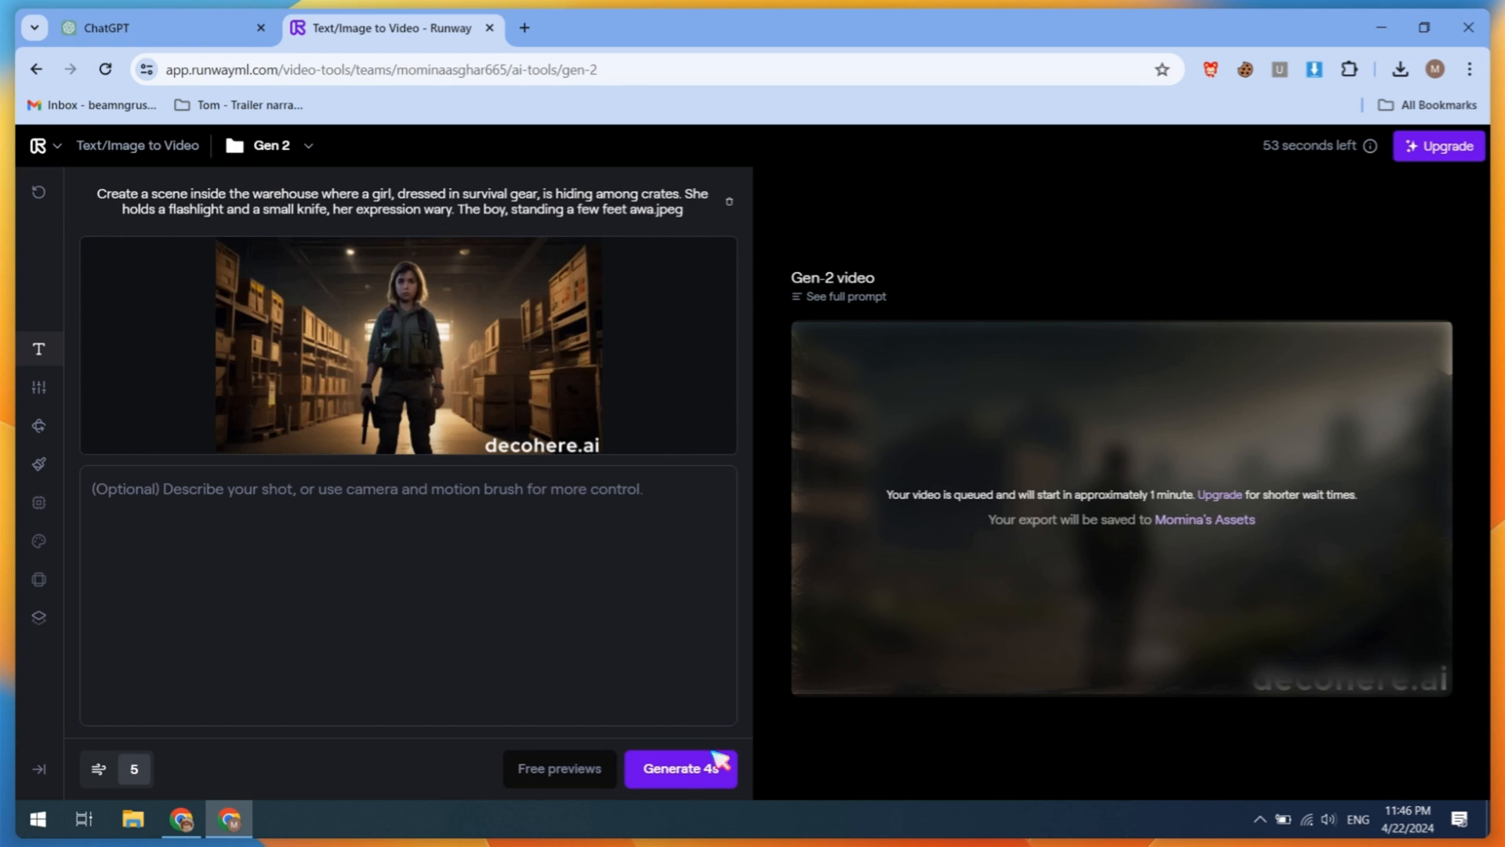
pyautogui.click(704, 767)
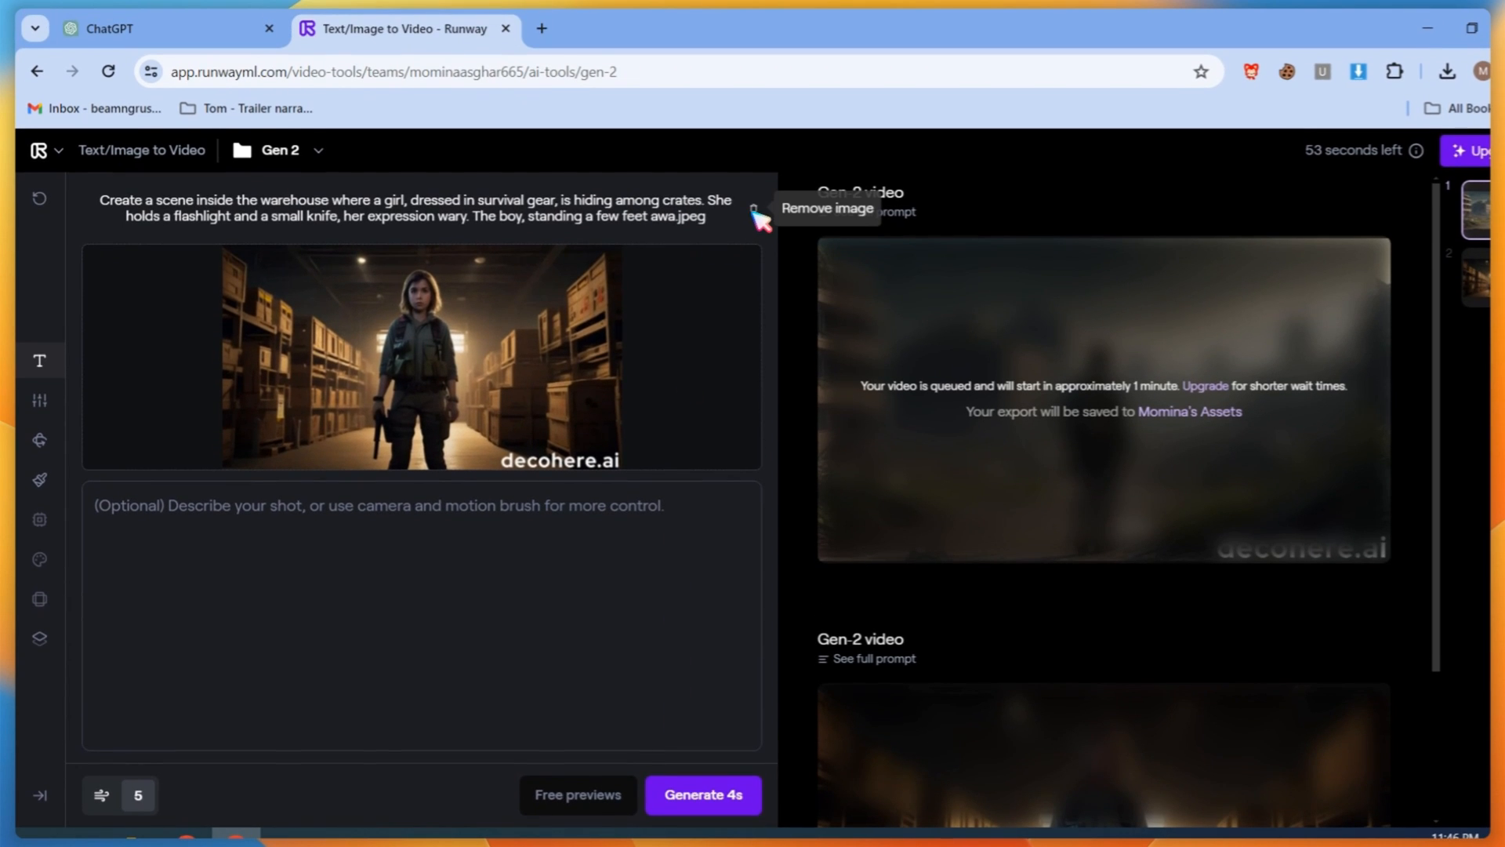
# Step: Replace the source image with the dimly lit warehouse interior and generate a 4-second video from it
pyautogui.click(753, 210)
pyautogui.click(358, 357)
pyautogui.scroll(-5, 672, 363)
pyautogui.doubleClick(837, 457)
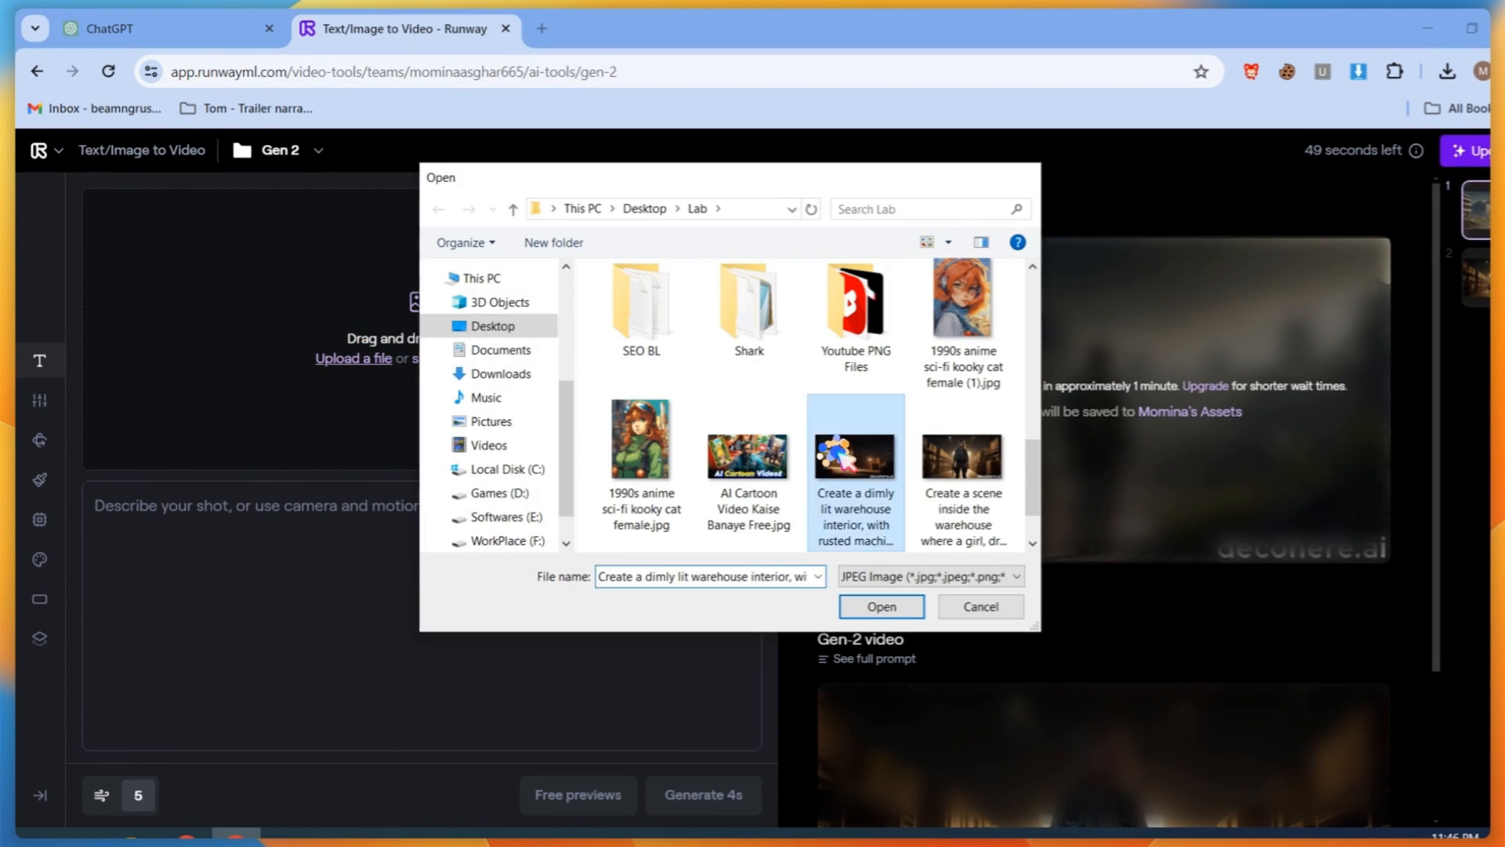
pyautogui.click(703, 795)
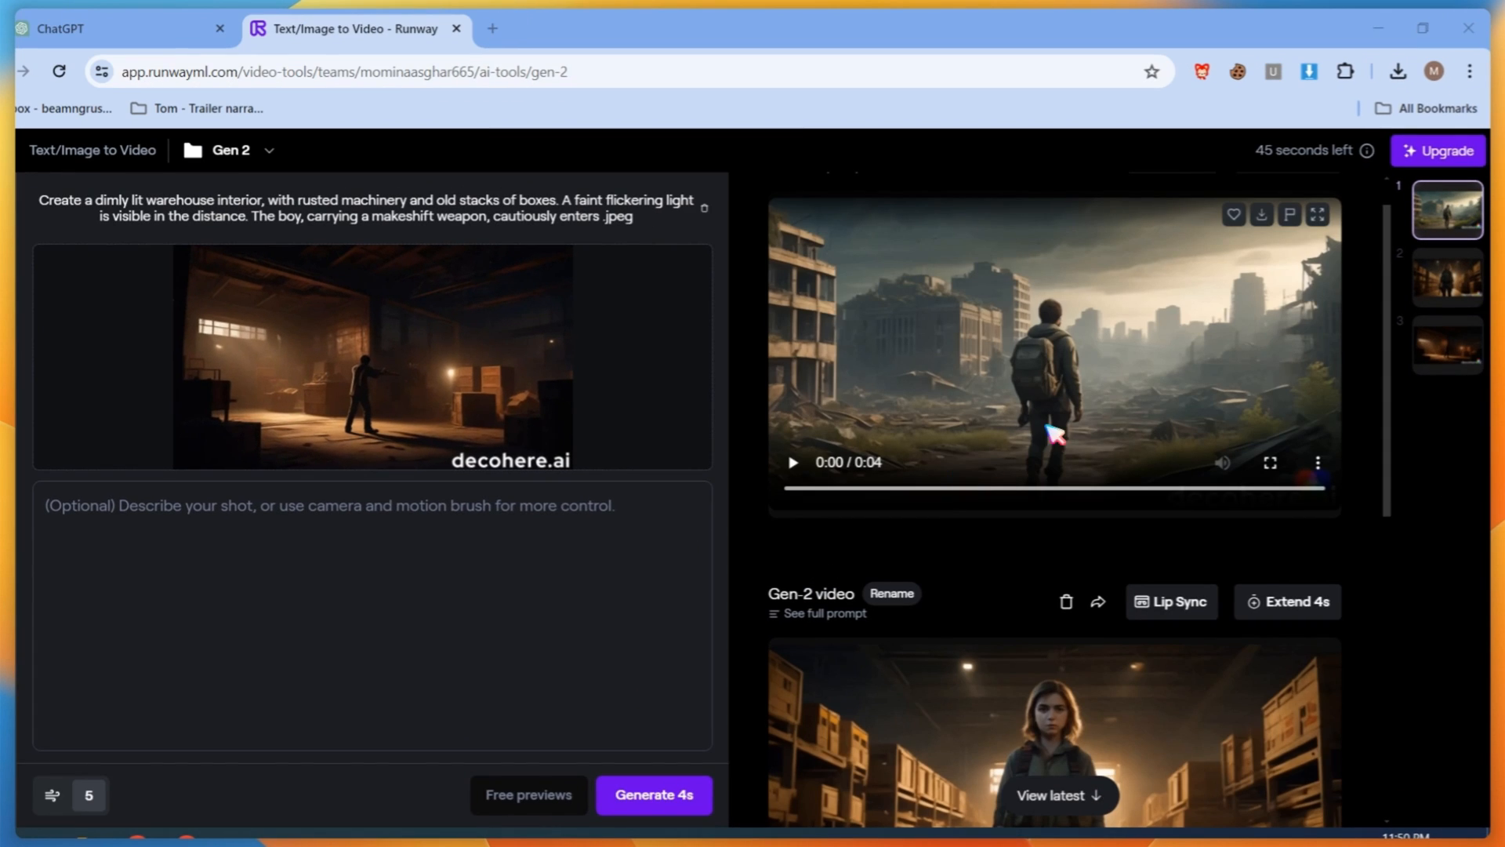
# Step: Download the generated video of the boy in the ruined city
pyautogui.click(1260, 223)
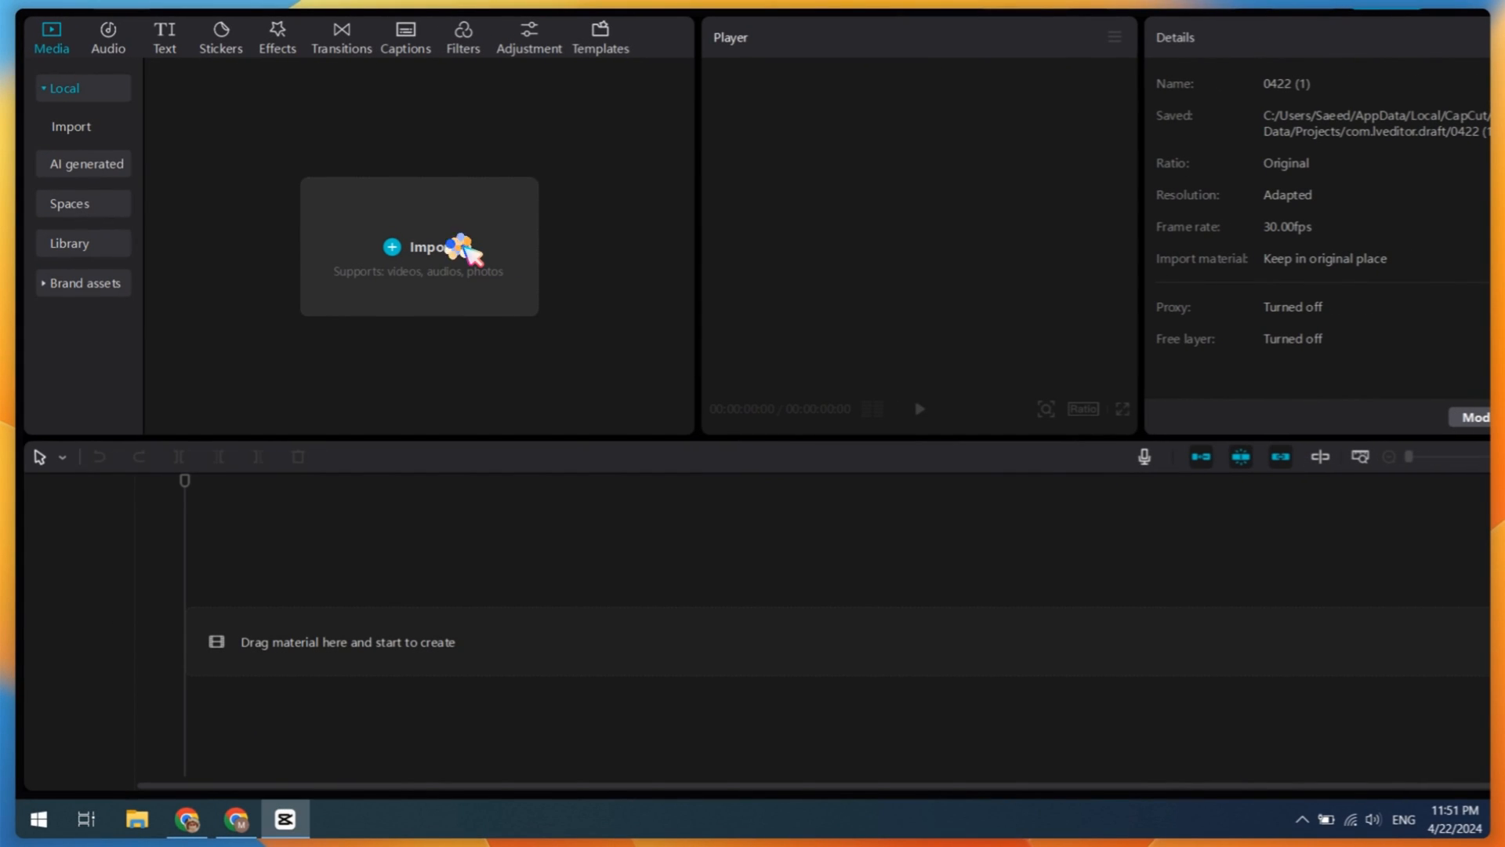
# Step: Switch to CapCut and import the three Gen-2 scene videos from the Lab folder
pyautogui.click(467, 249)
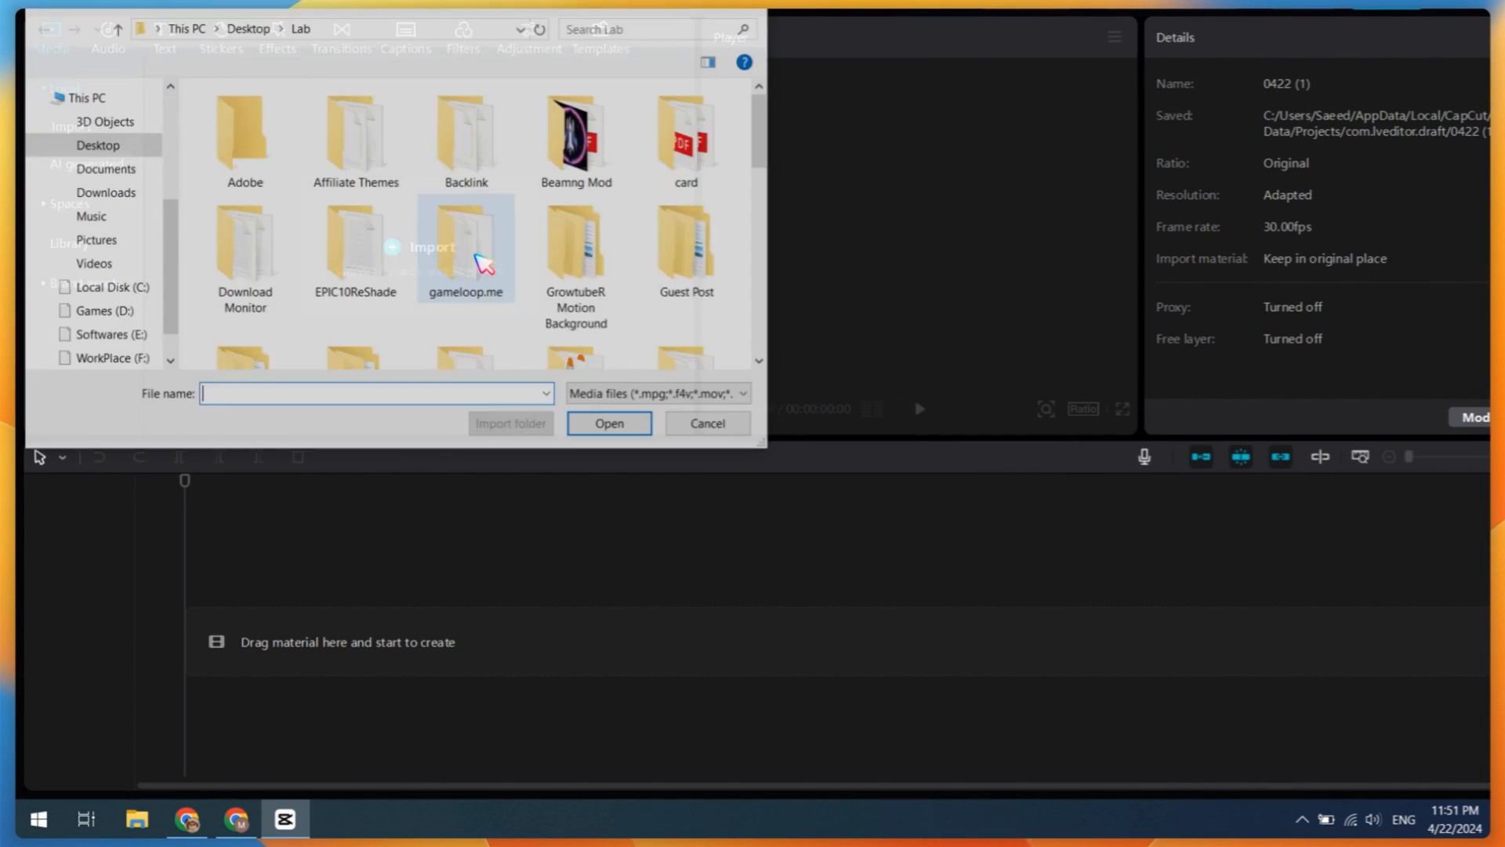
pyautogui.scroll(-6, 481, 263)
pyautogui.scroll(-2, 484, 262)
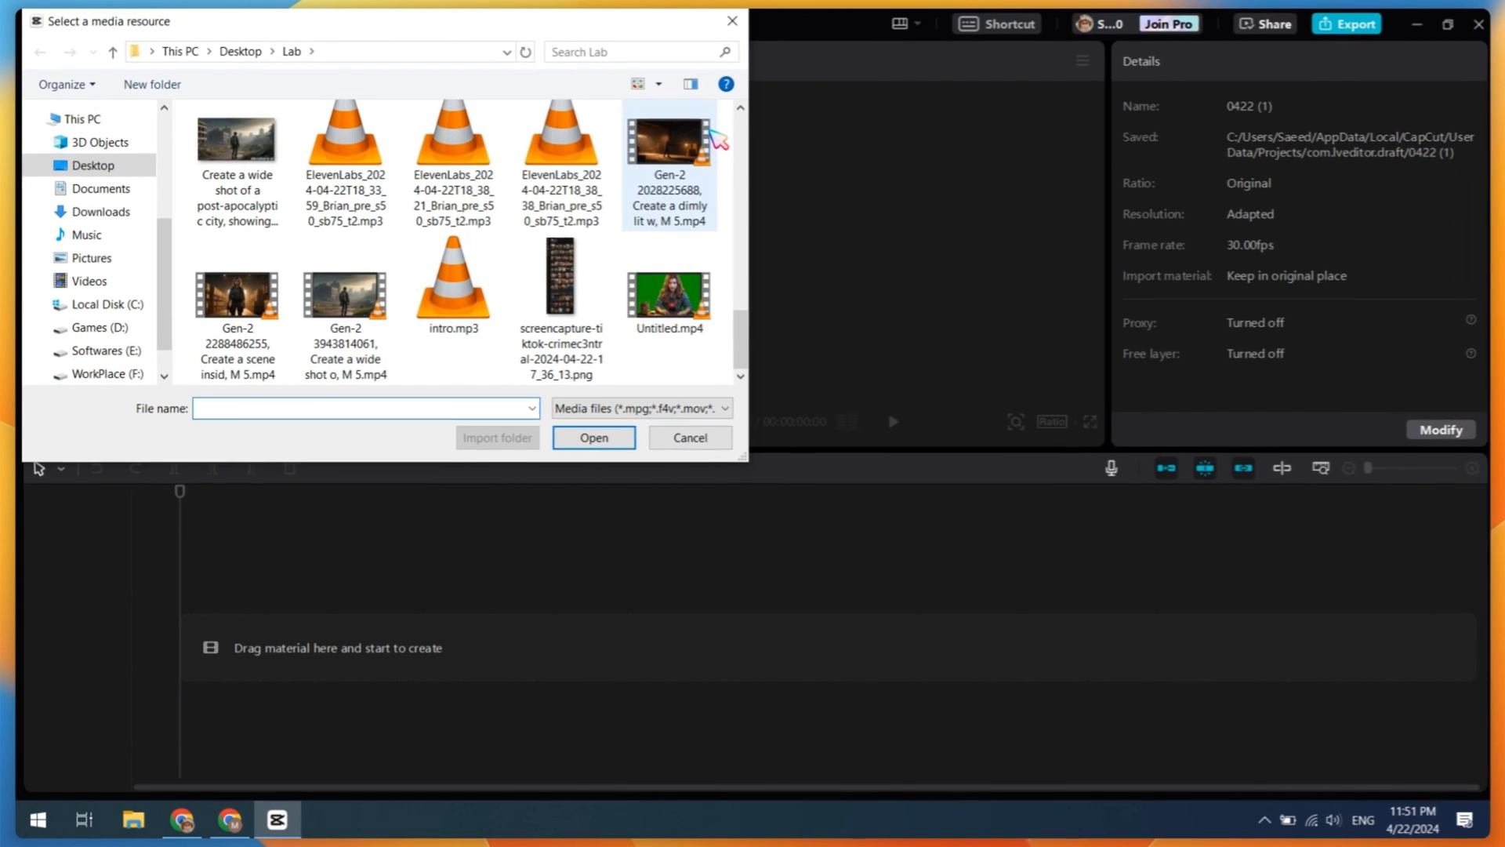
pyautogui.click(355, 292)
pyautogui.keyDown('ctrl'); pyautogui.click(281, 299); pyautogui.keyUp('ctrl')
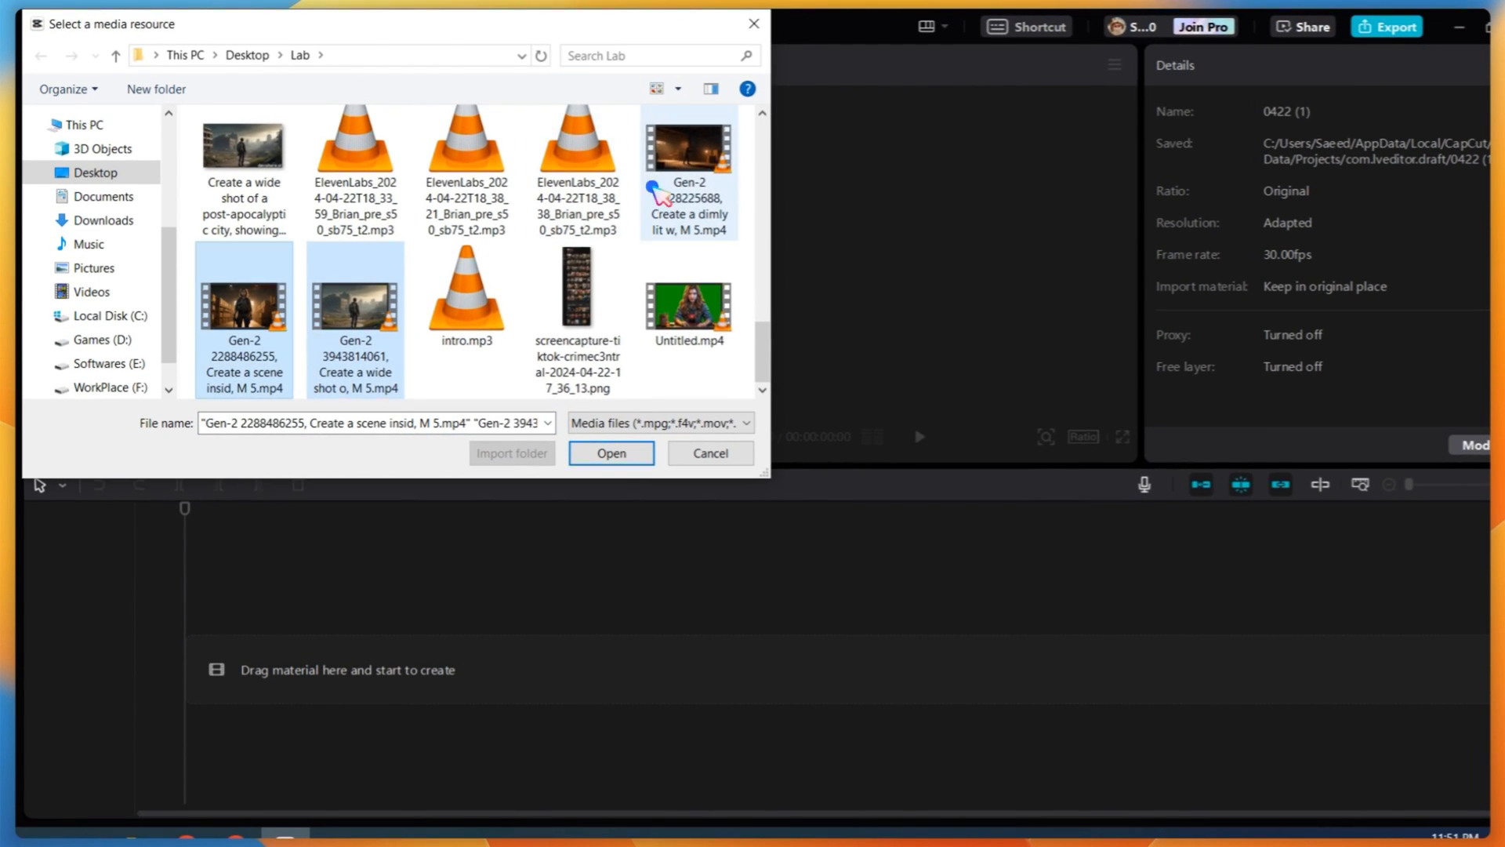
pyautogui.keyDown('ctrl'); pyautogui.click(653, 188); pyautogui.keyUp('ctrl')
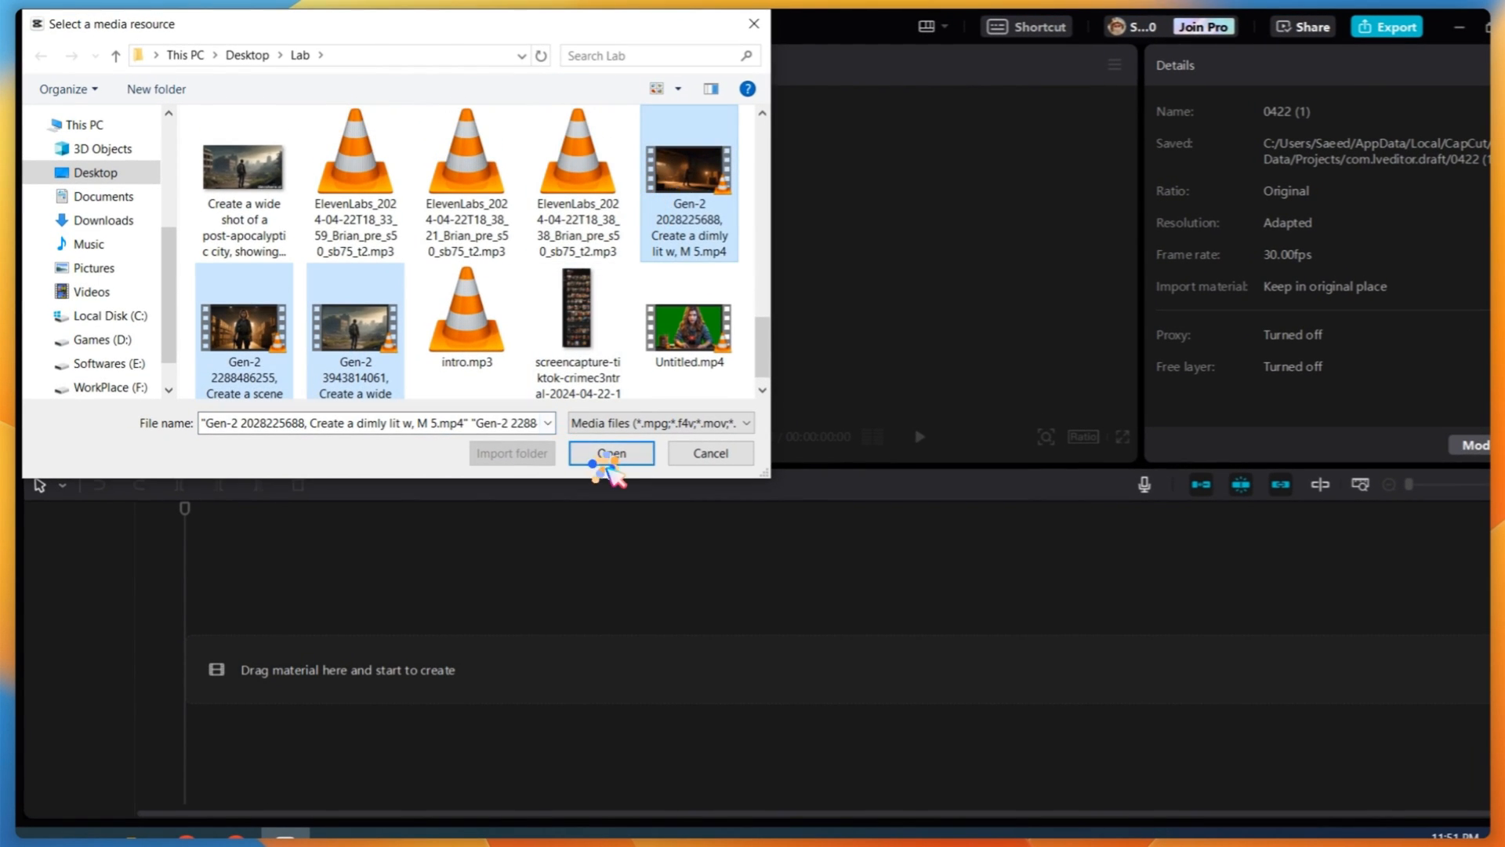
pyautogui.click(611, 453)
# Step: Place the clips on the timeline in story order: ruined city, dimly lit warehouse, girl among the crates
pyautogui.moveTo(486, 239); pyautogui.dragTo(211, 680)
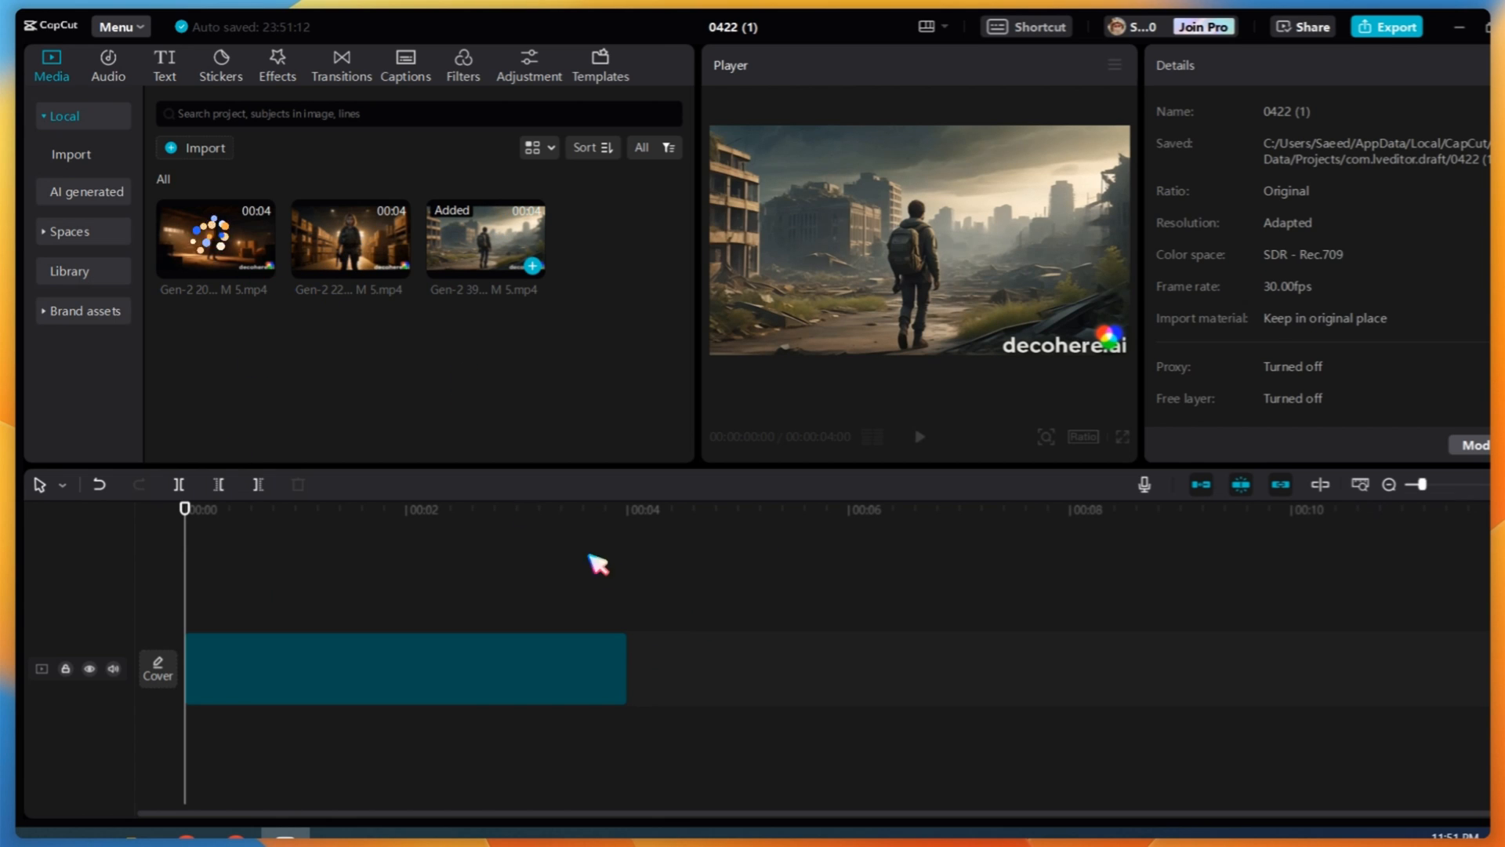
pyautogui.moveTo(225, 279); pyautogui.dragTo(595, 621)
pyautogui.moveTo(394, 260); pyautogui.dragTo(1096, 684)
pyautogui.click(606, 609)
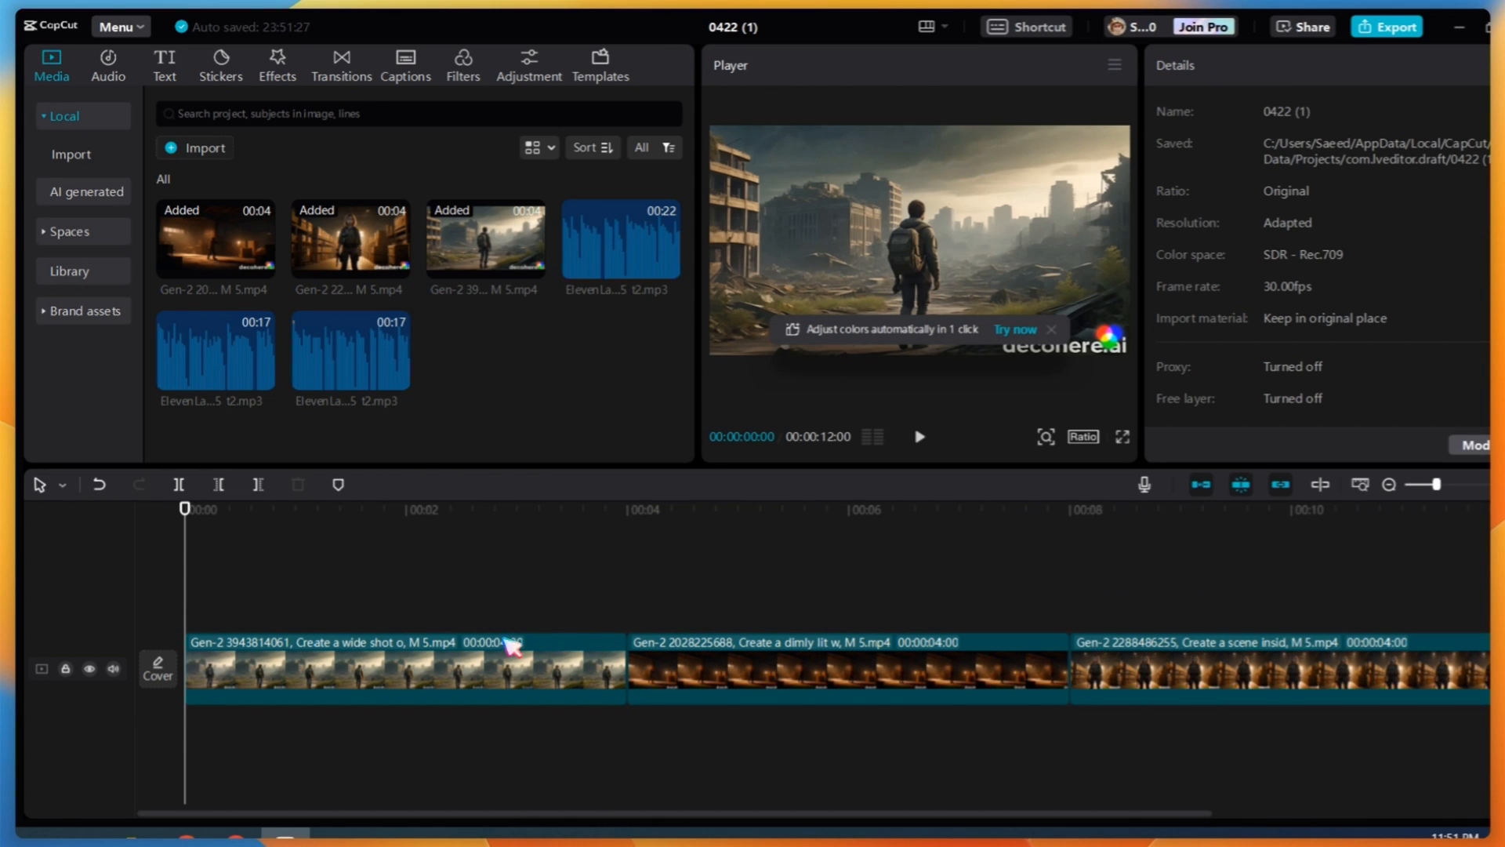
# Step: Scale the ruined city clip to 124% so the decohere.ai watermark falls outside the frame
pyautogui.click(1050, 661)
pyautogui.click(789, 598)
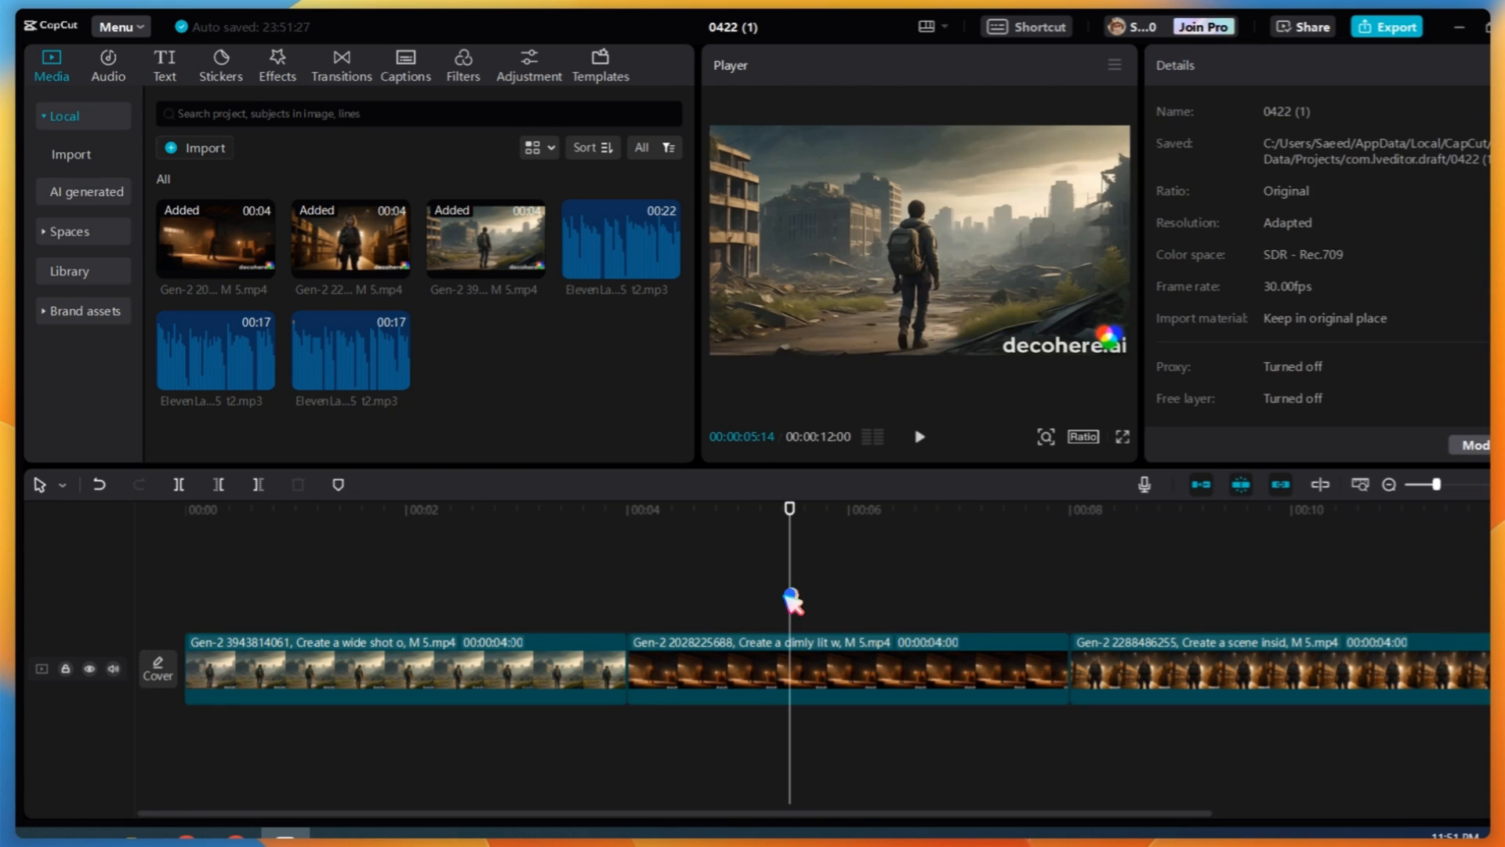
pyautogui.click(411, 674)
pyautogui.moveTo(784, 522); pyautogui.dragTo(573, 561)
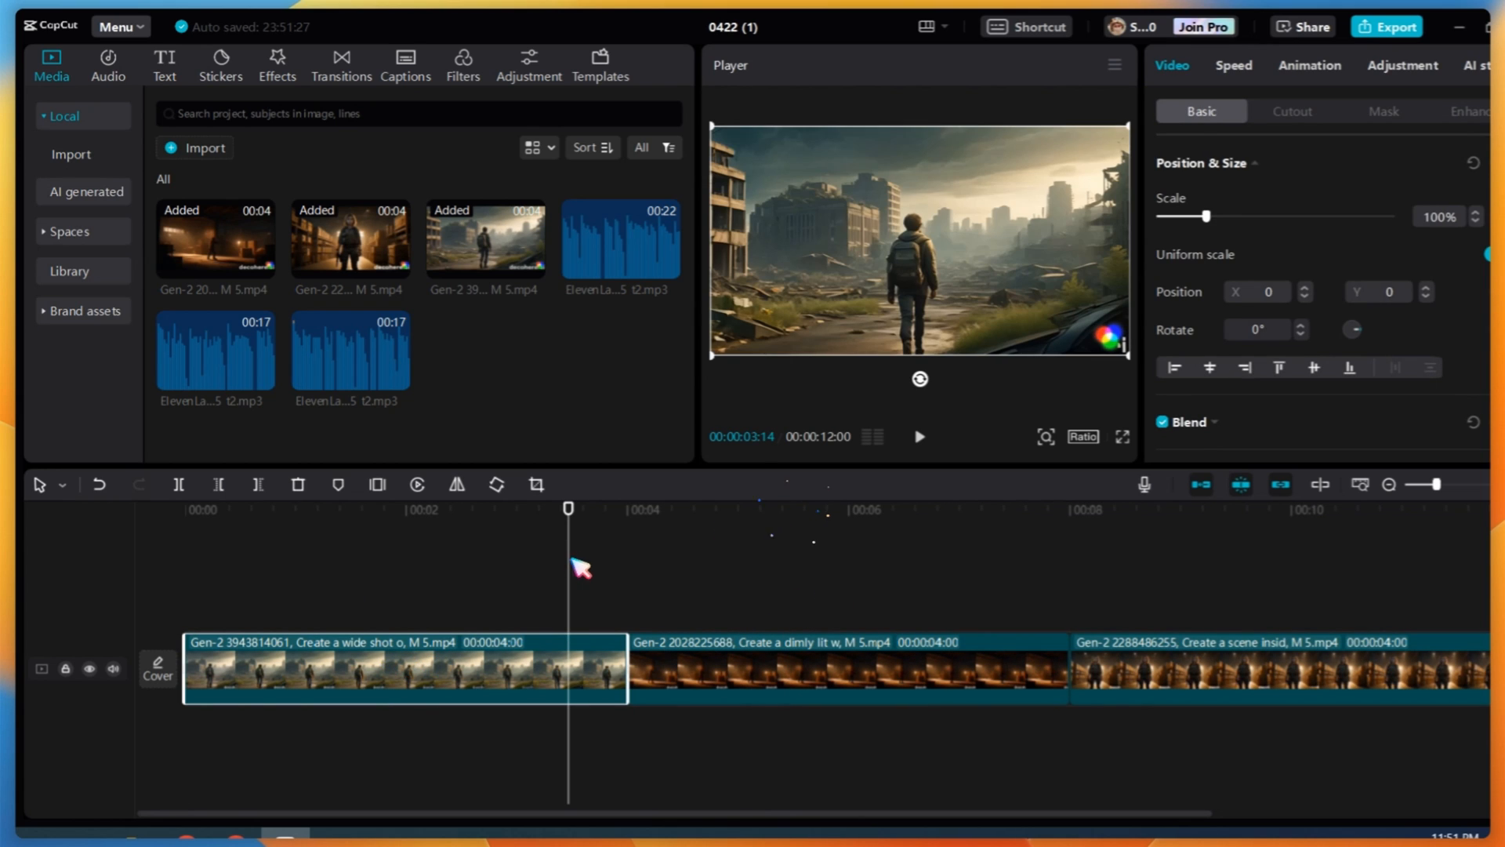
pyautogui.moveTo(1213, 220); pyautogui.dragTo(1225, 222)
# Step: Scale the dimly lit warehouse clip to 124% to crop out its watermark
pyautogui.moveTo(588, 524); pyautogui.dragTo(692, 543)
pyautogui.click(808, 657)
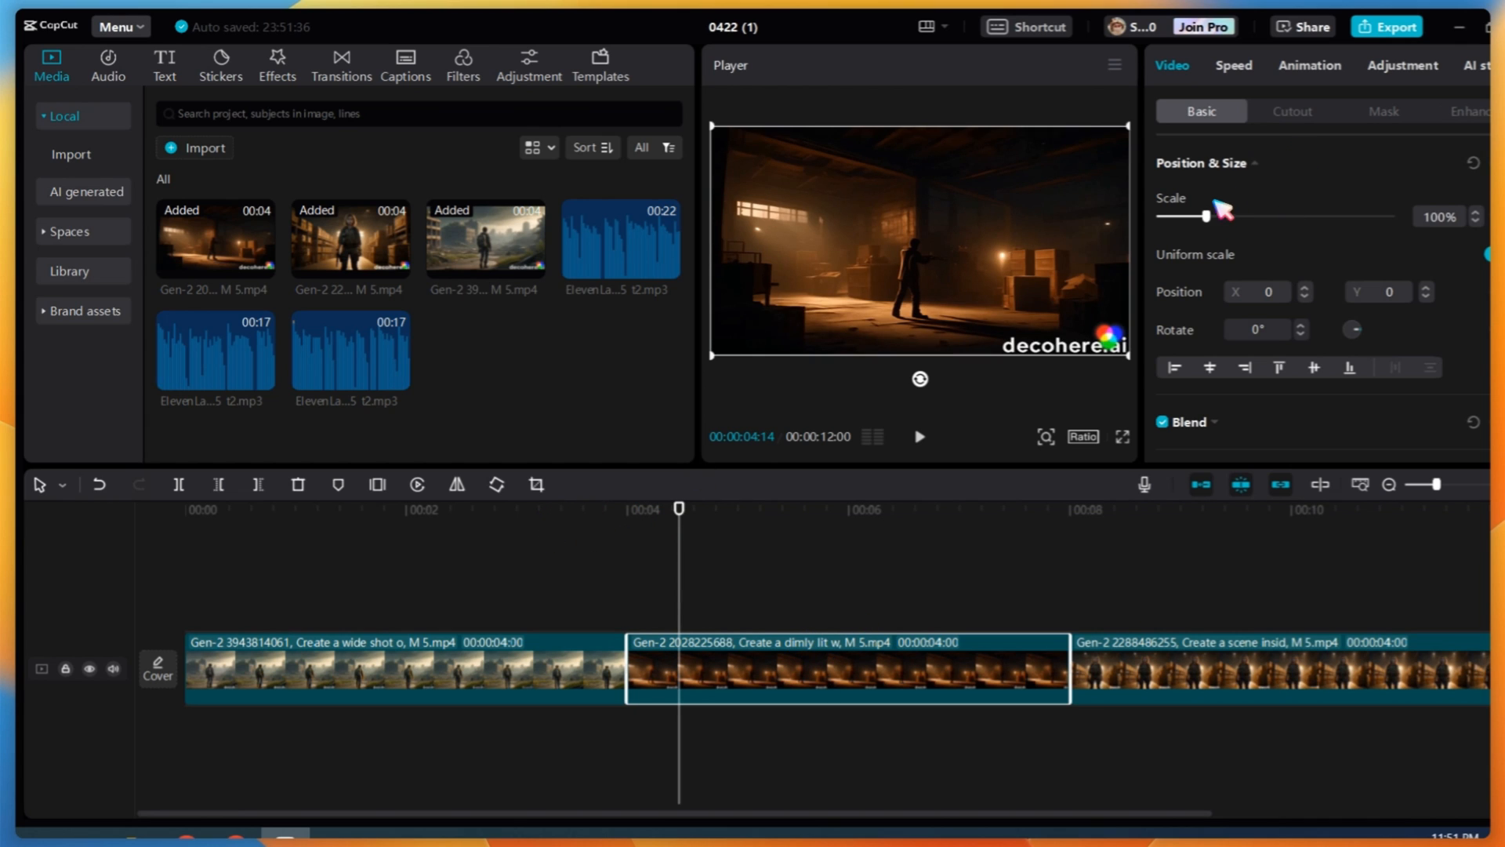
pyautogui.moveTo(1209, 217); pyautogui.dragTo(1221, 219)
# Step: Scale the clip of the girl to 121% to crop out its watermark and return the playhead to the start
pyautogui.moveTo(699, 556); pyautogui.dragTo(1119, 578)
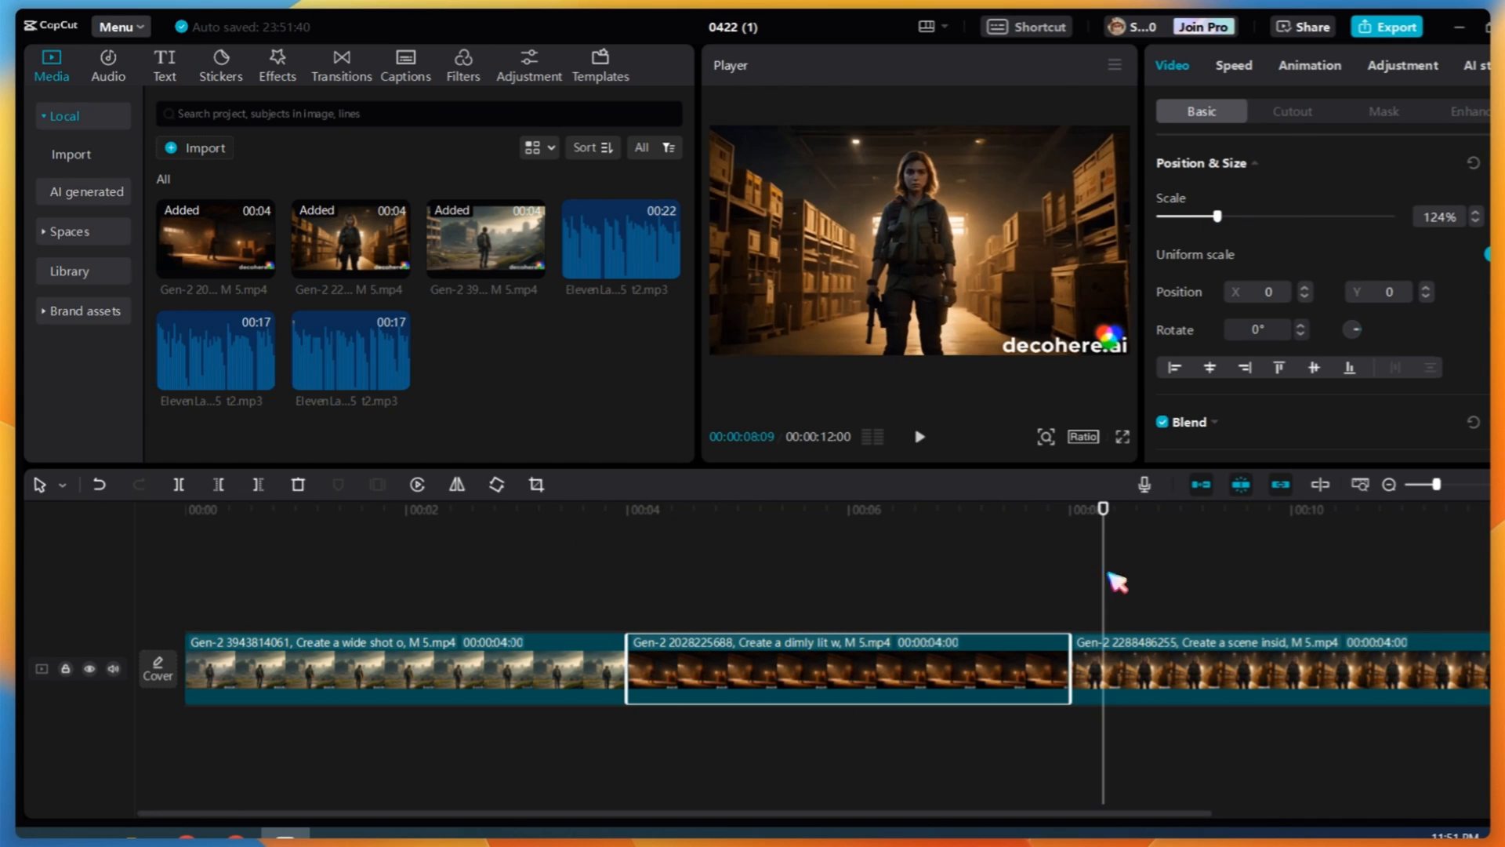
pyautogui.click(1215, 682)
pyautogui.moveTo(1203, 216); pyautogui.dragTo(1220, 221)
pyautogui.press('Home')
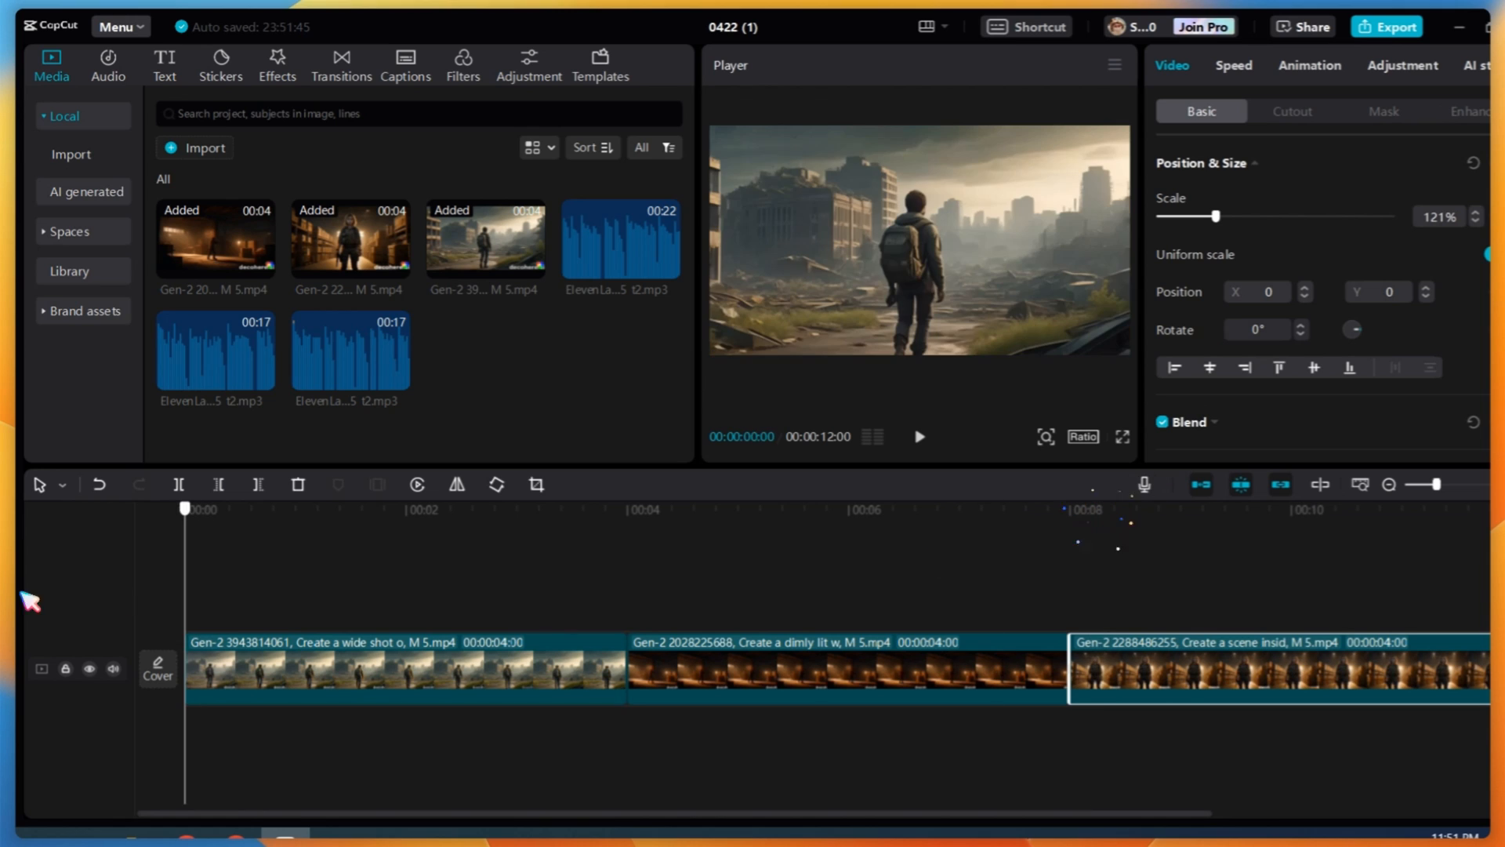
# Step: Add the Shake III transition at both cuts between the three clips
pyautogui.click(343, 69)
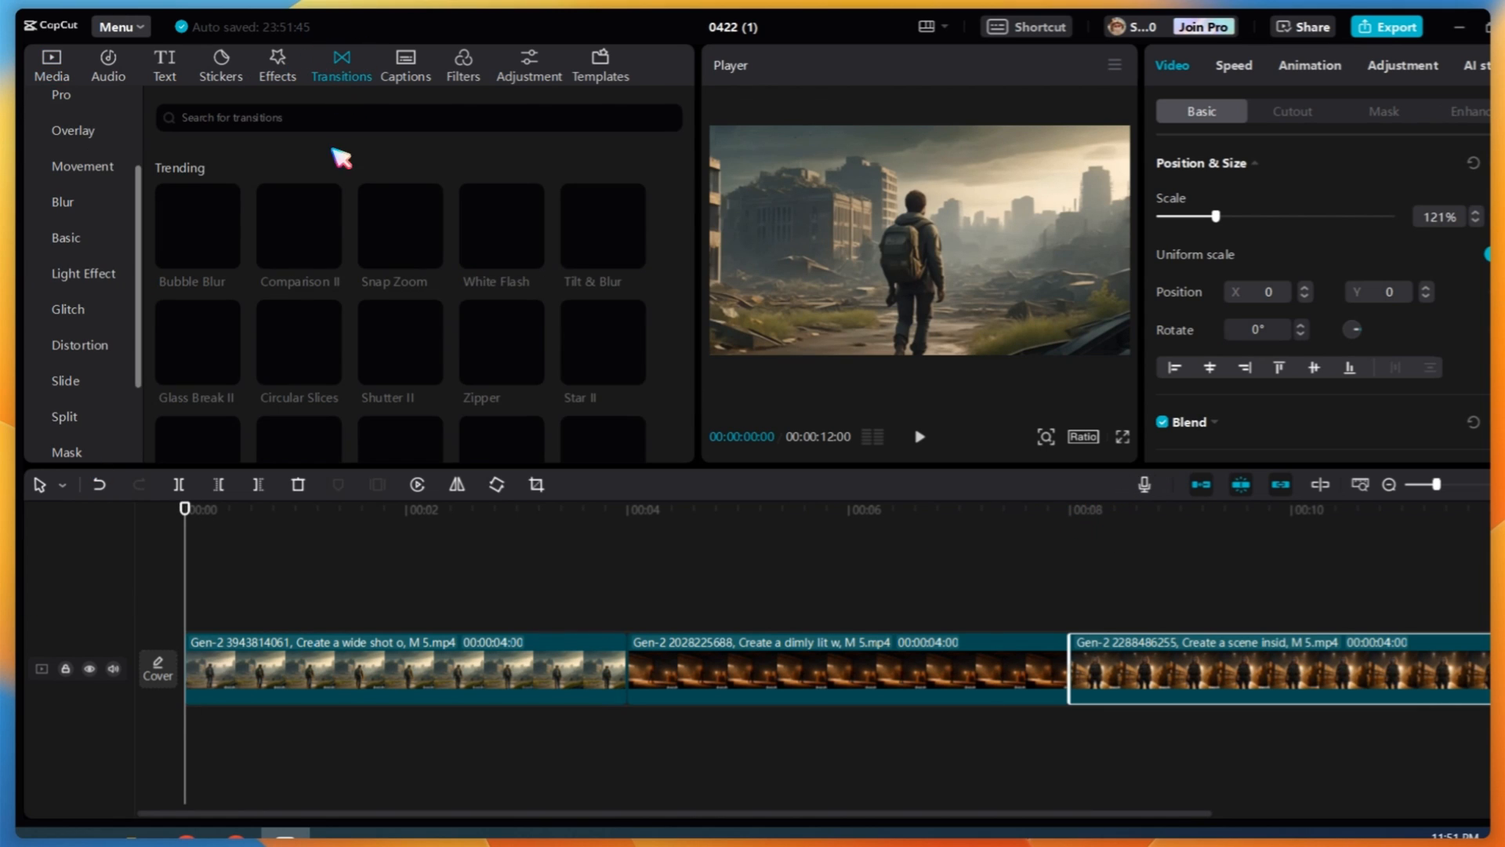
pyautogui.scroll(-3, 236, 356)
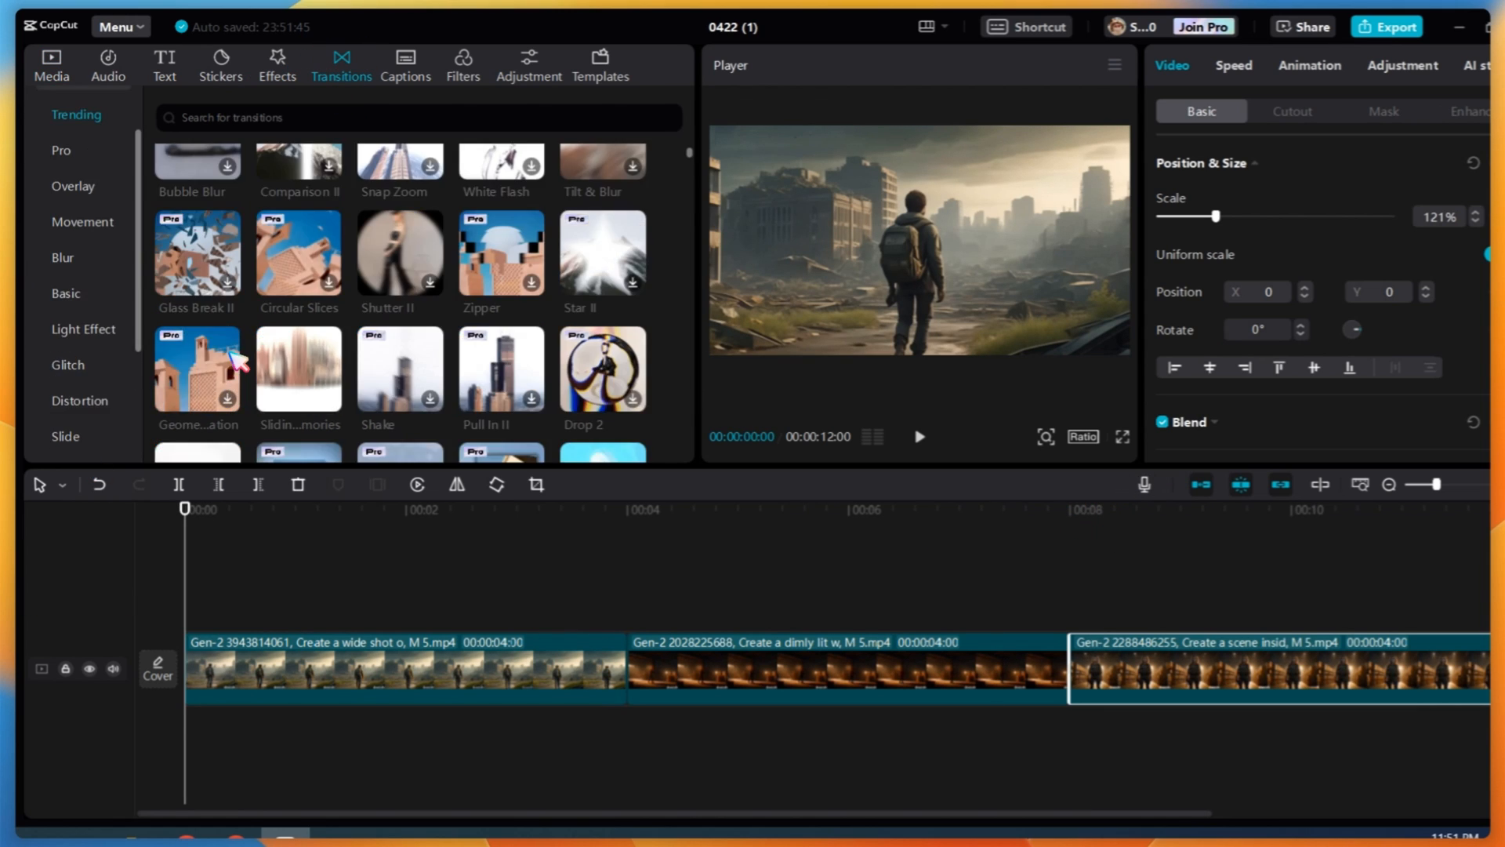
pyautogui.moveTo(216, 313); pyautogui.dragTo(600, 664)
pyautogui.moveTo(600, 663); pyautogui.dragTo(626, 668)
pyautogui.moveTo(212, 308); pyautogui.dragTo(1024, 655)
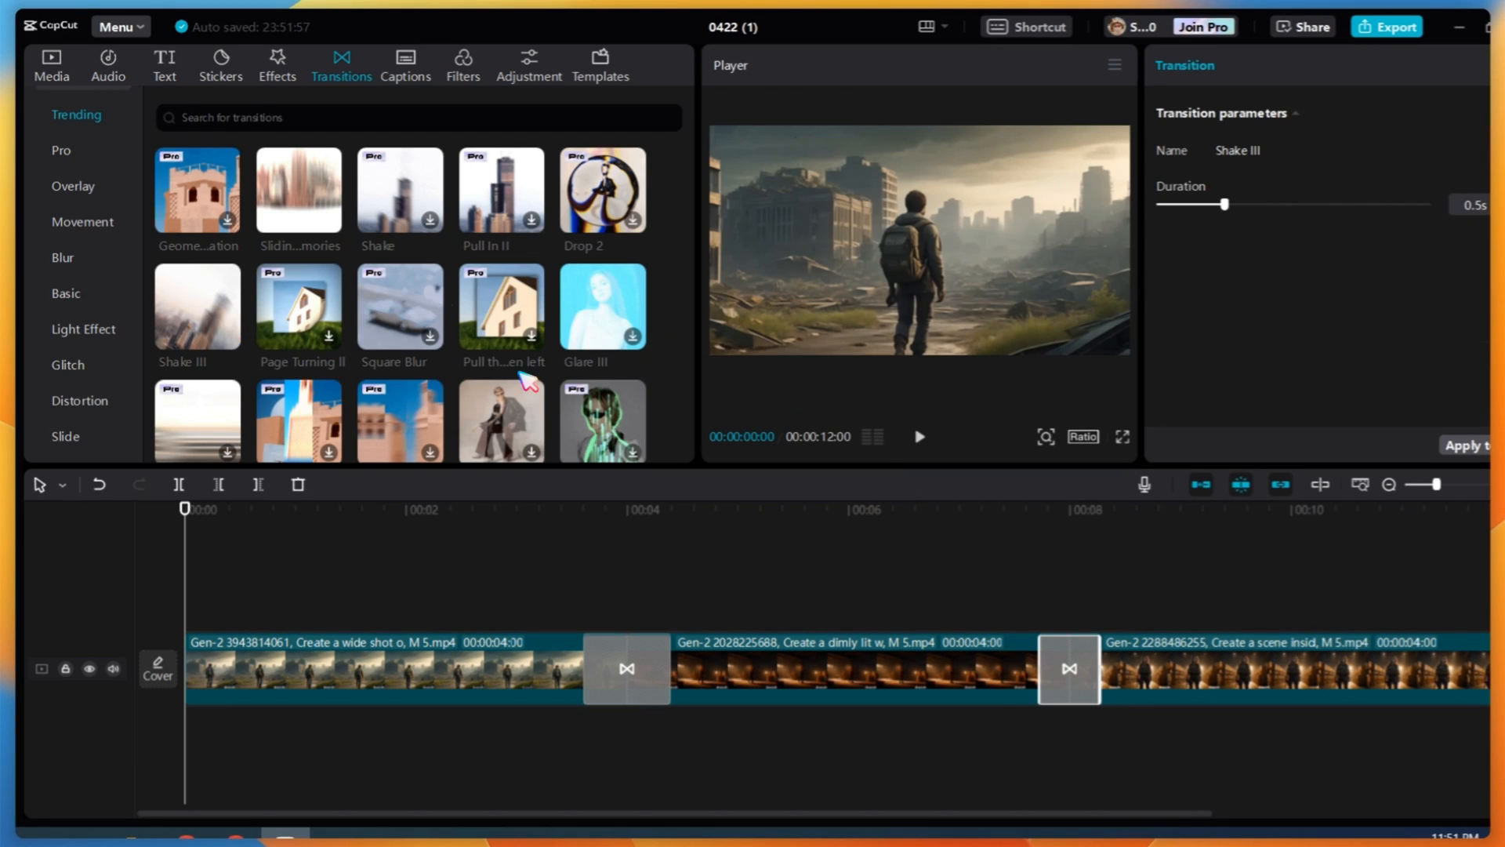
# Step: Place the first ElevenLabs narration below the video clips, starting at the beginning of the timeline
pyautogui.hotkey('ctrl', '-')
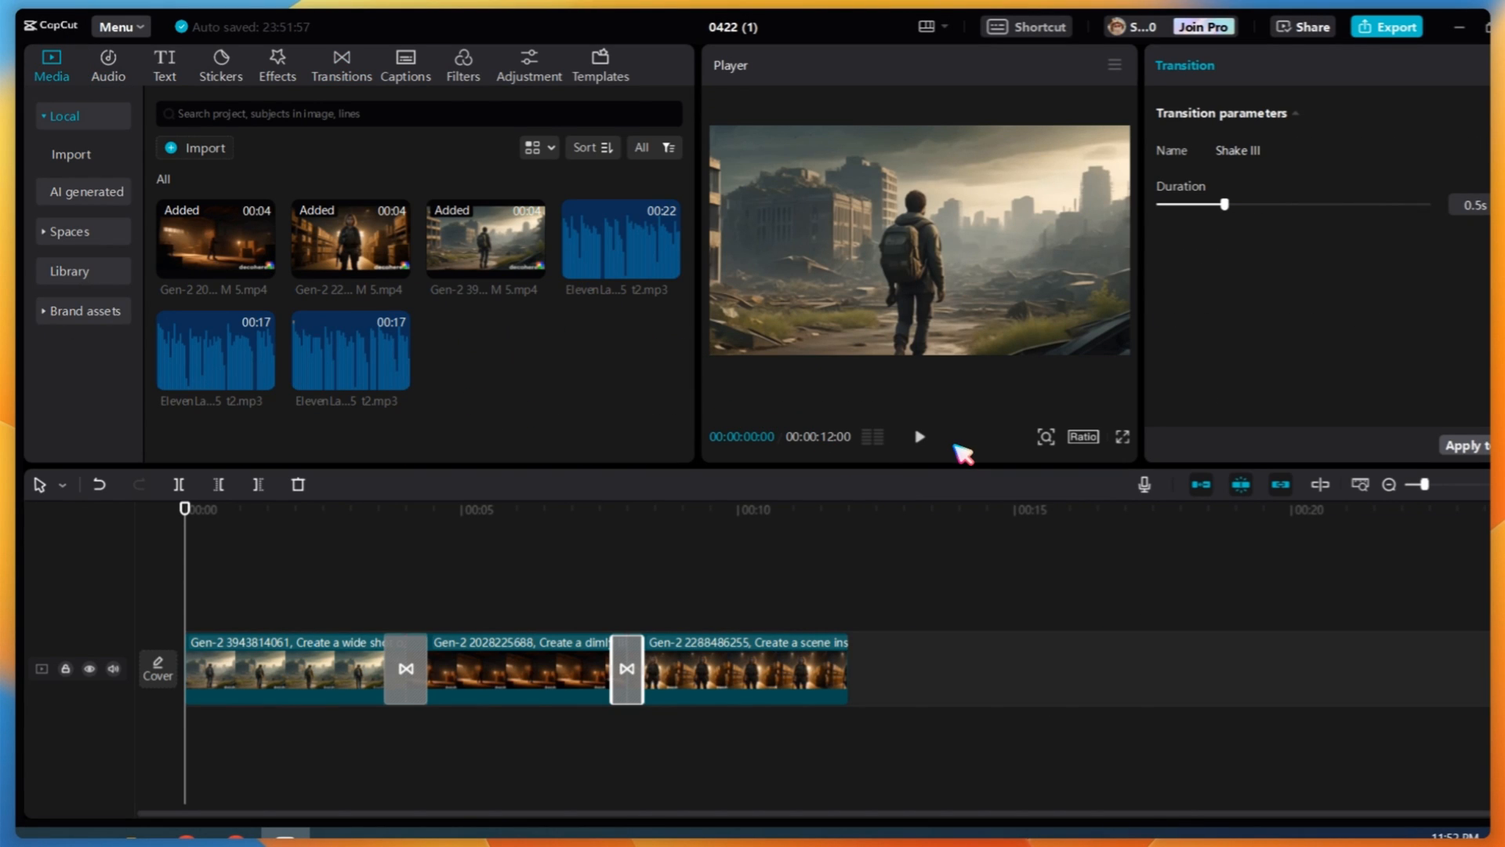
pyautogui.moveTo(526, 727); pyautogui.dragTo(193, 746)
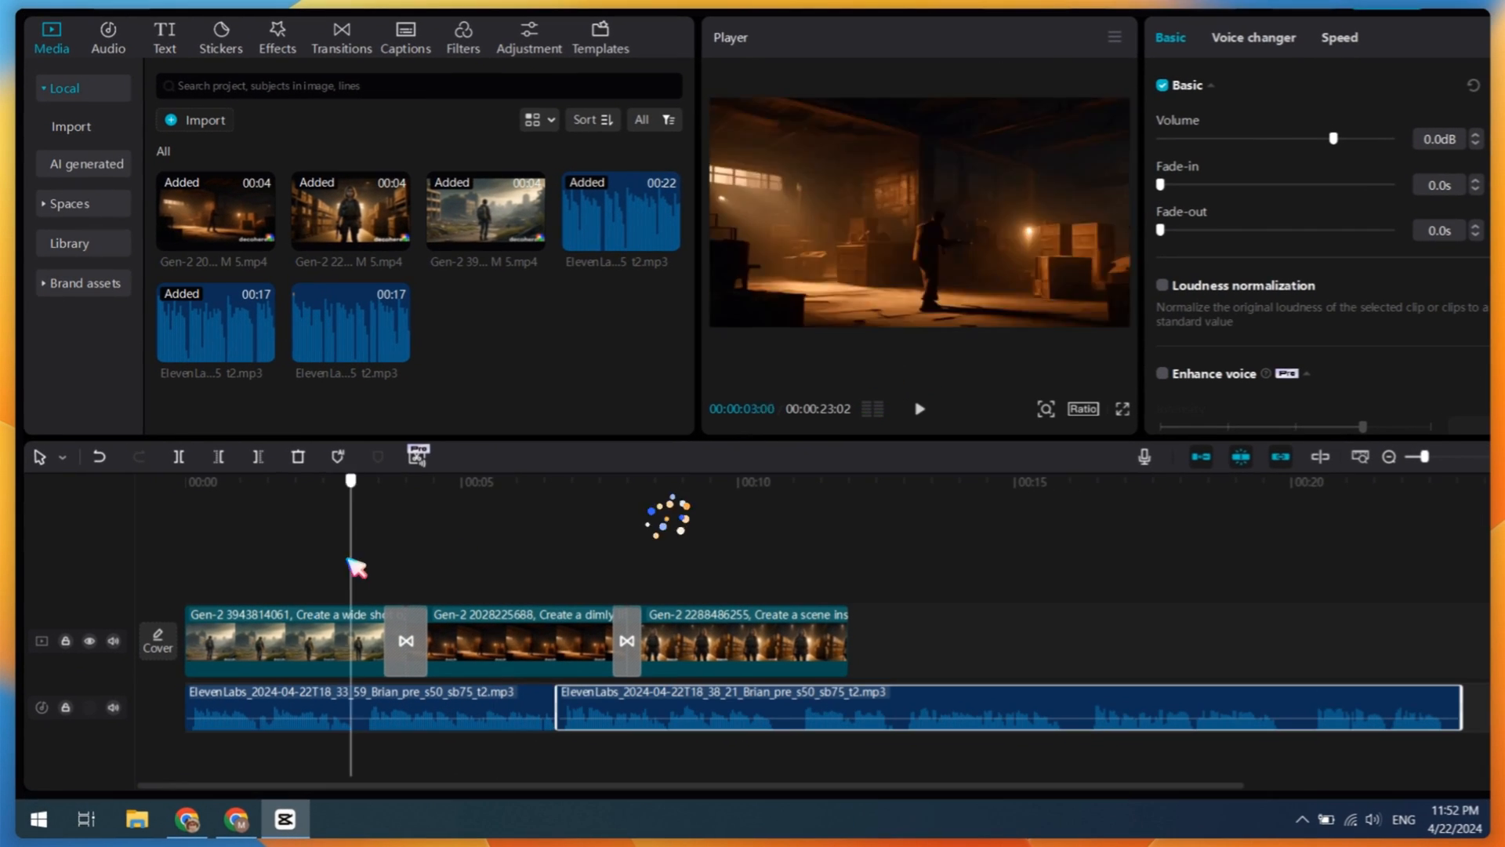
# Step: Slow the opening clip of the man in the ruined city to 0.6x speed and stop the preview
pyautogui.click(259, 634)
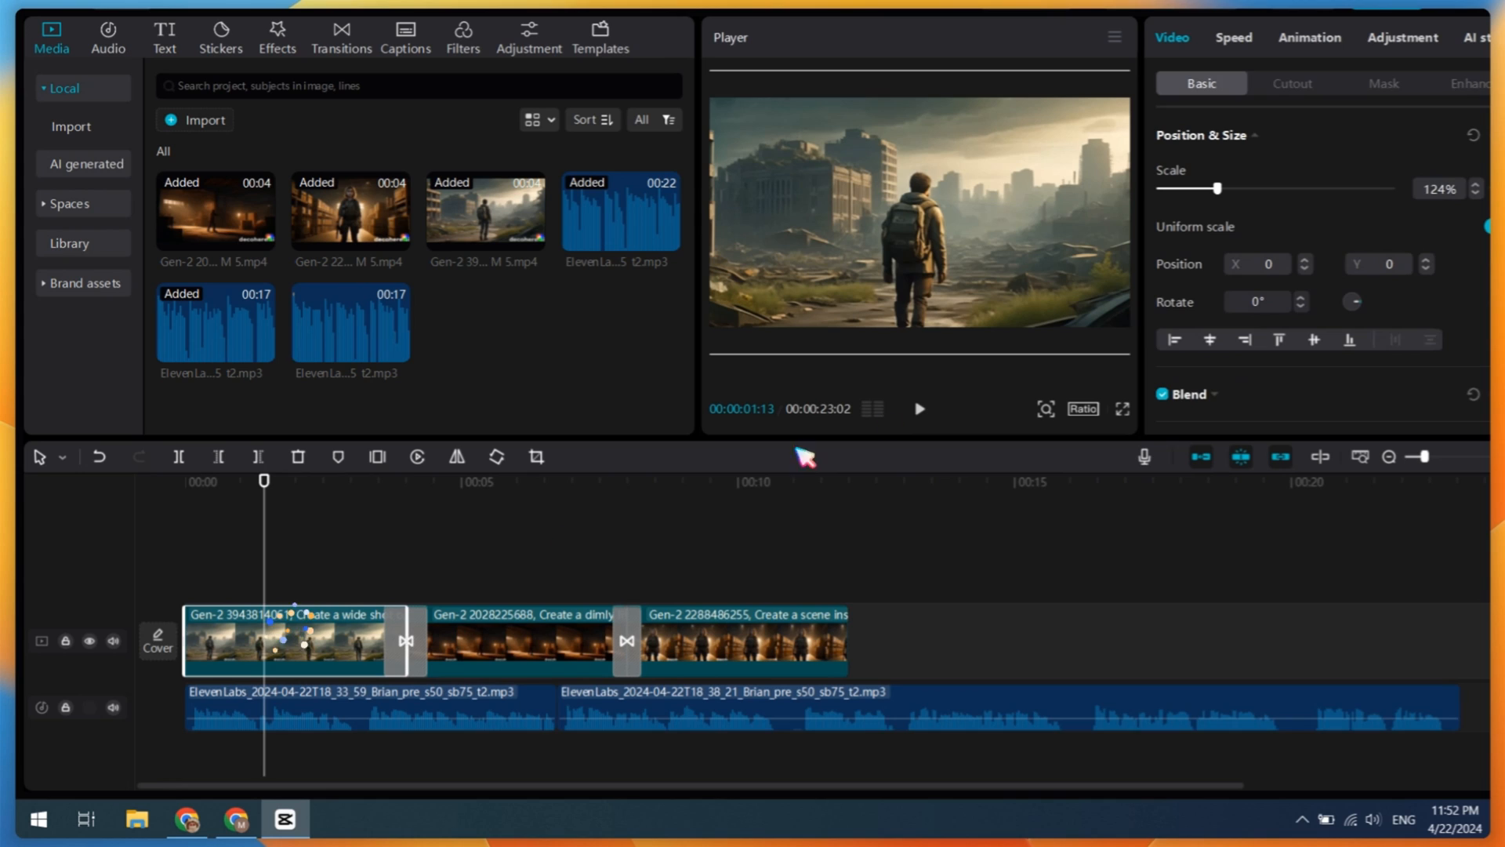
pyautogui.click(1232, 39)
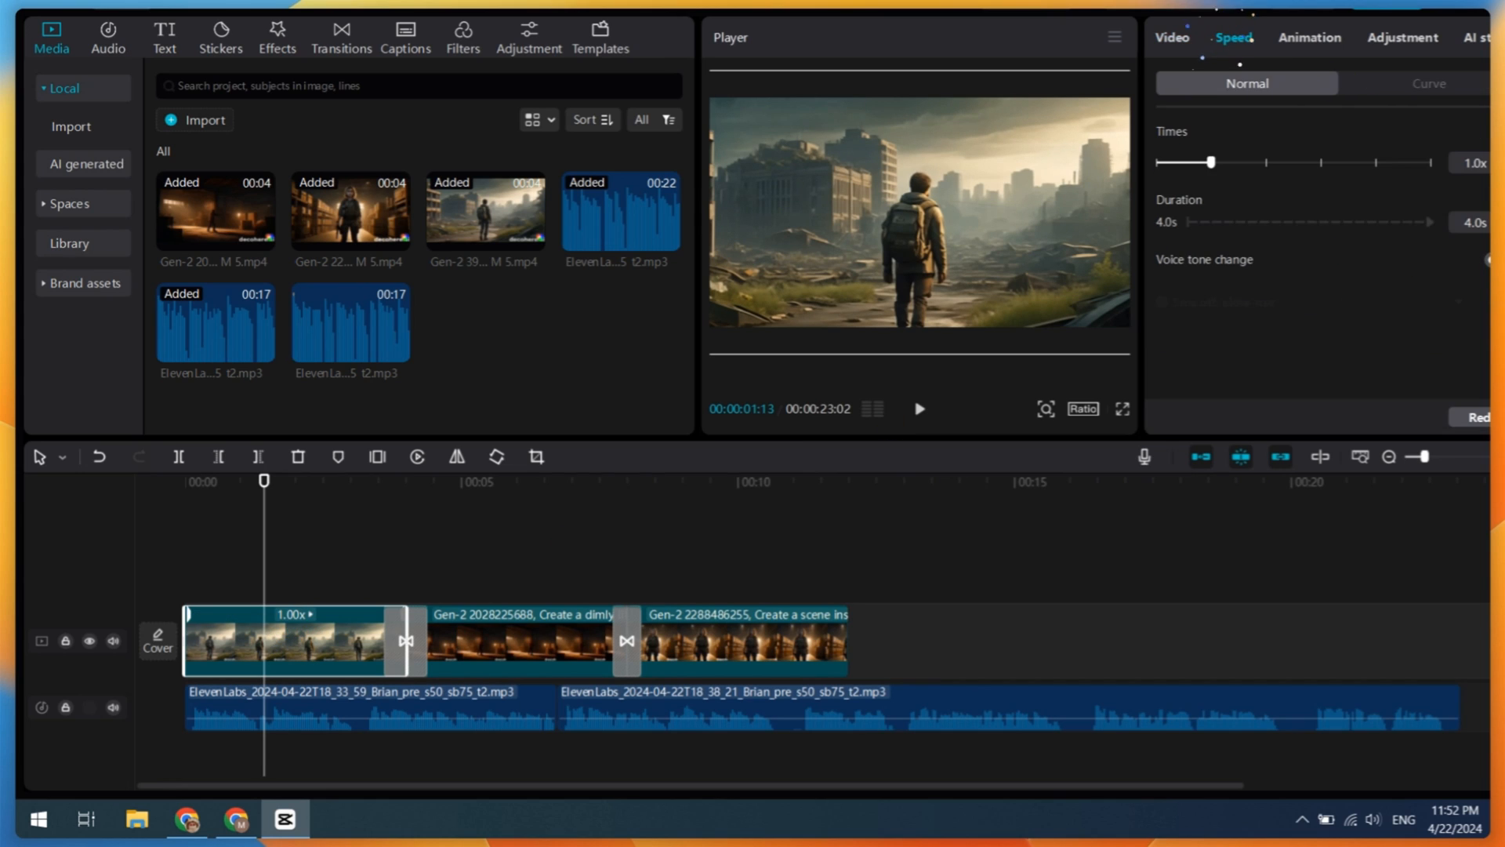
pyautogui.moveTo(1205, 163); pyautogui.dragTo(1187, 162)
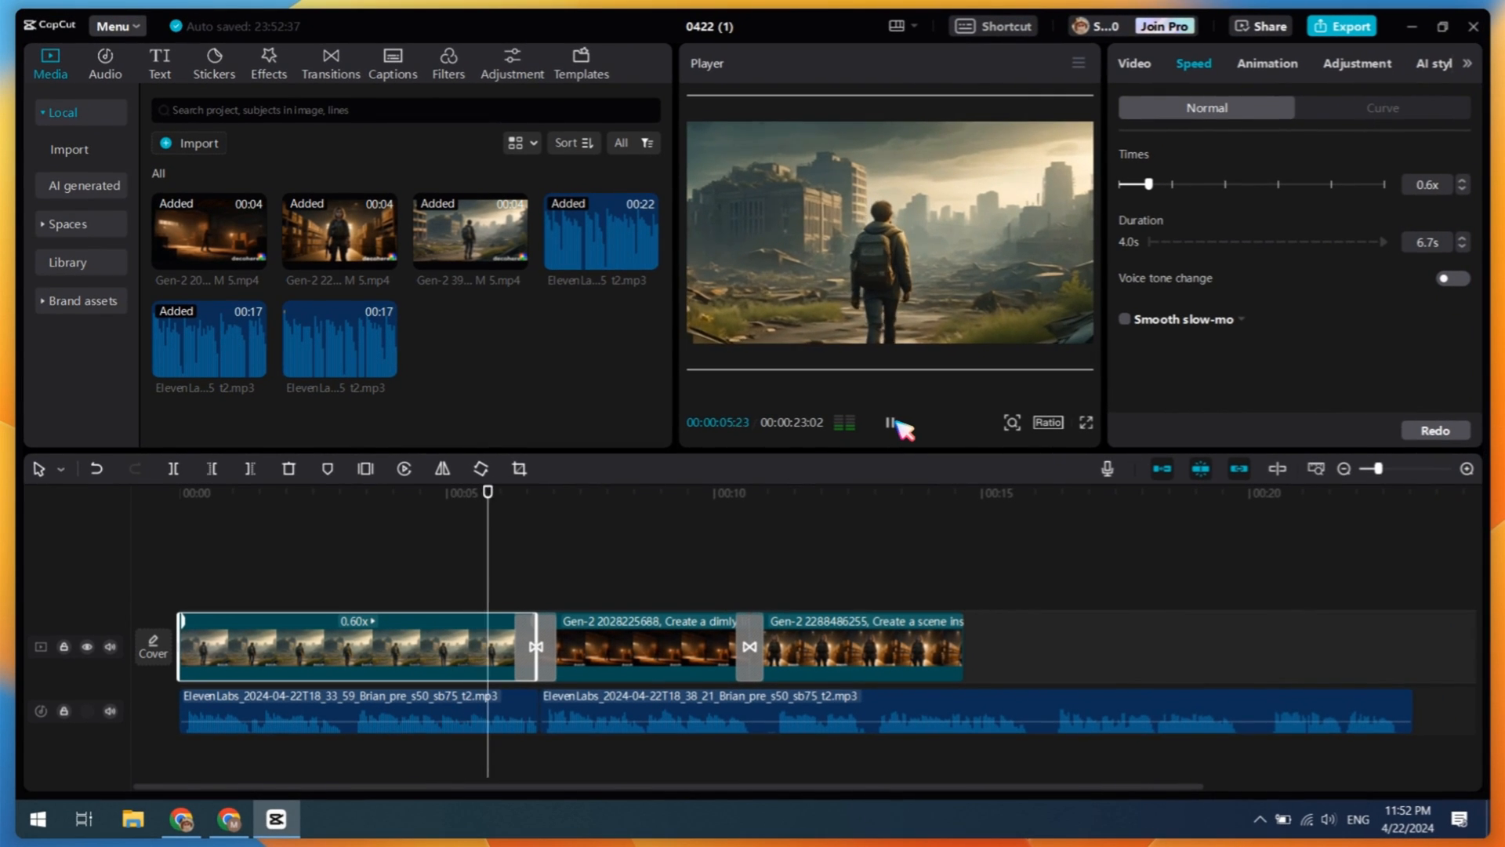
pyautogui.click(895, 424)
# Step: Slow the dimly lit warehouse clip to 0.2x speed and trim its end to line up with the second narration
pyautogui.click(637, 656)
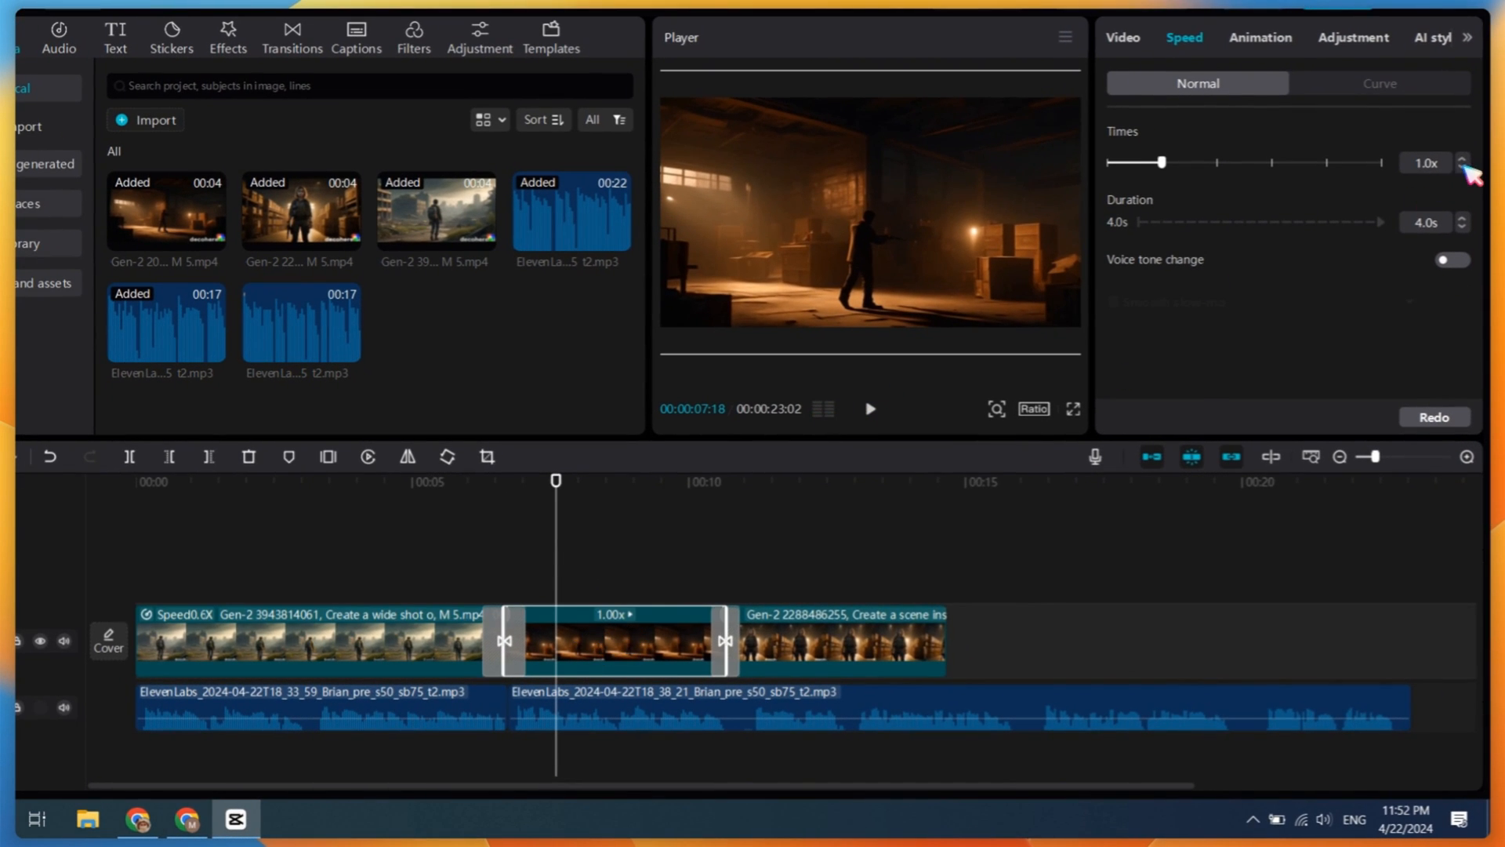
pyautogui.click(1463, 167)
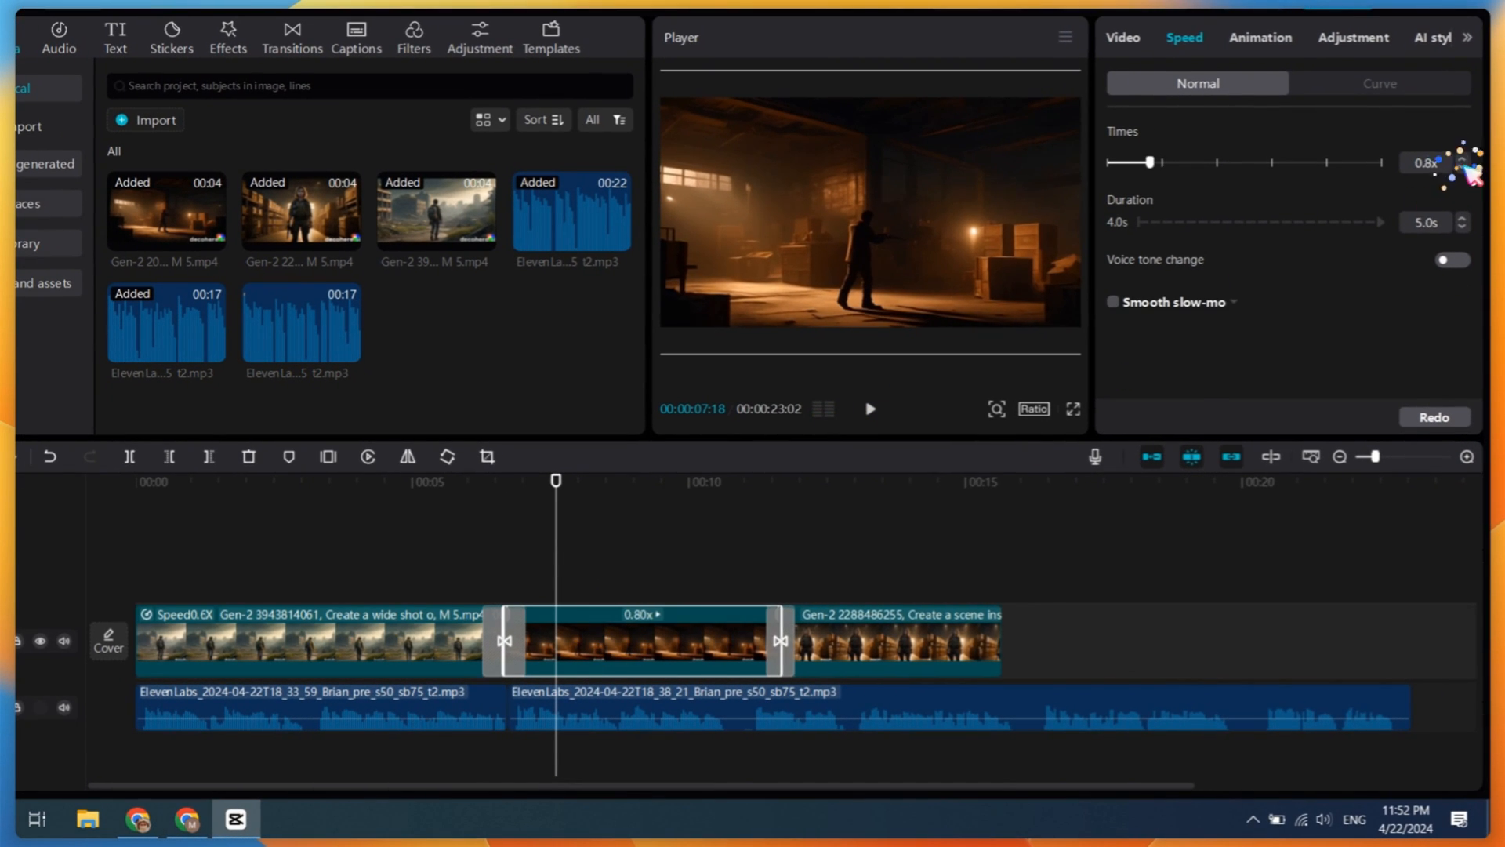
pyautogui.click(1463, 167)
pyautogui.click(1463, 167)
pyautogui.click(1340, 452)
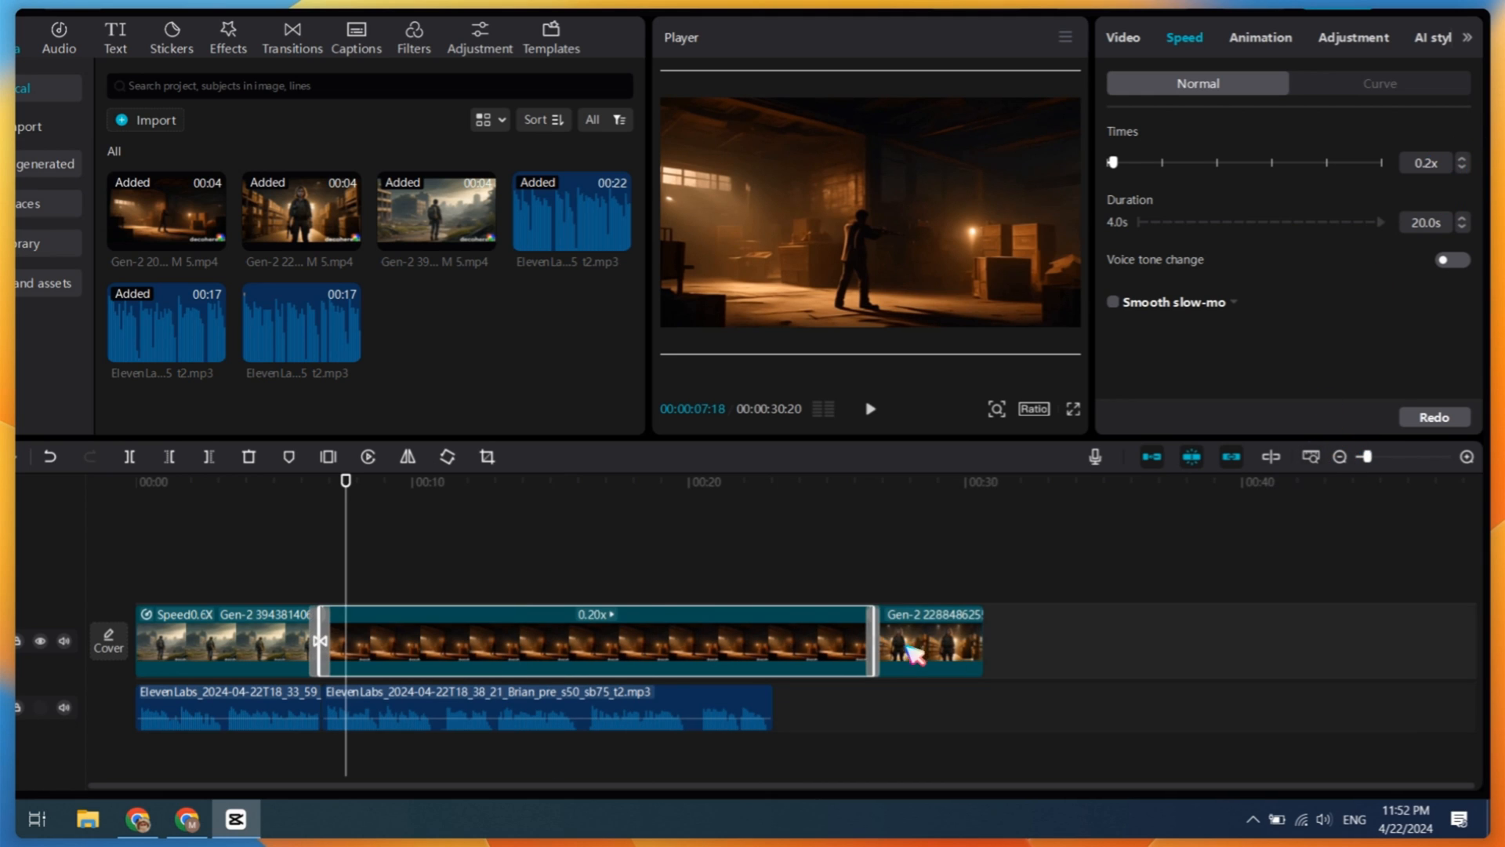
pyautogui.click(874, 624)
pyautogui.click(797, 619)
pyautogui.moveTo(868, 620); pyautogui.dragTo(771, 629)
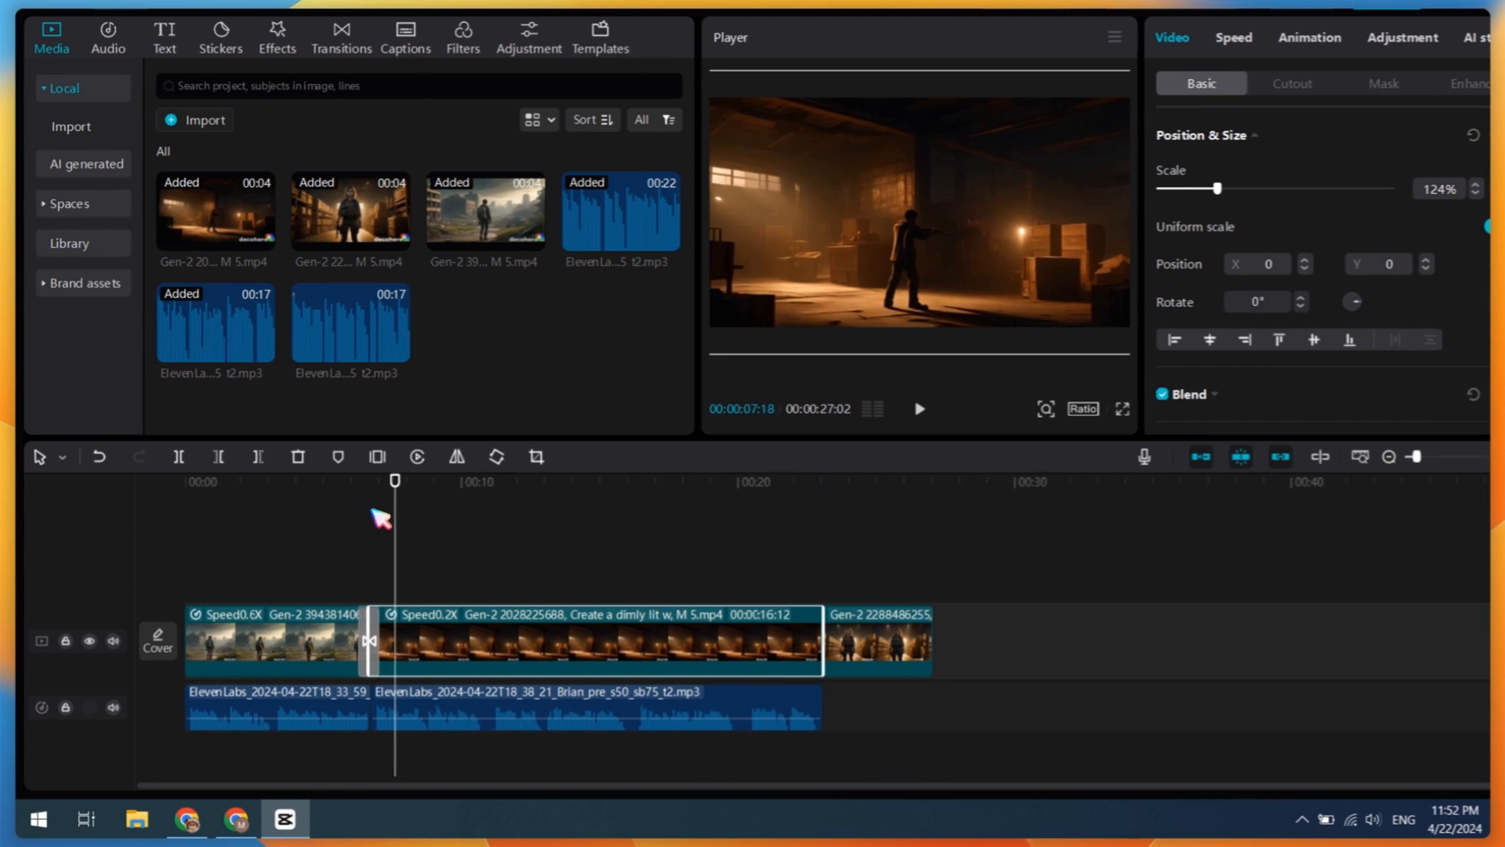
# Step: Place the third ElevenLabs narration directly after the second one on the audio track
pyautogui.moveTo(345, 484); pyautogui.dragTo(692, 517)
pyautogui.click(811, 630)
pyautogui.moveTo(352, 320); pyautogui.dragTo(837, 715)
# Step: Slow the clip of the girl to 0.2x speed
pyautogui.click(857, 645)
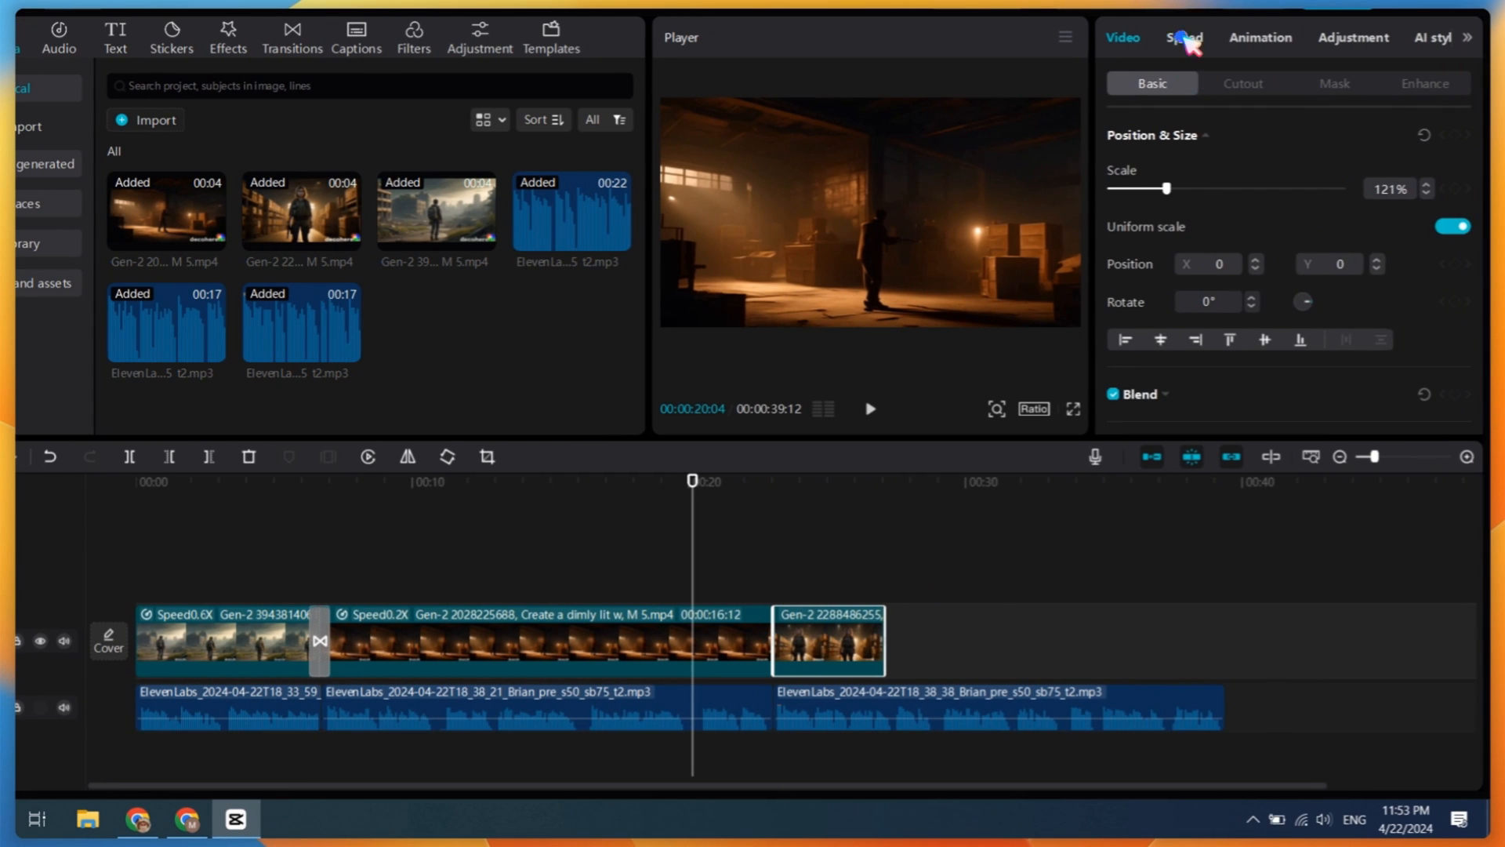
pyautogui.click(1187, 41)
pyautogui.click(1458, 165)
pyautogui.click(1459, 166)
pyautogui.click(1458, 166)
pyautogui.click(1458, 165)
pyautogui.click(958, 614)
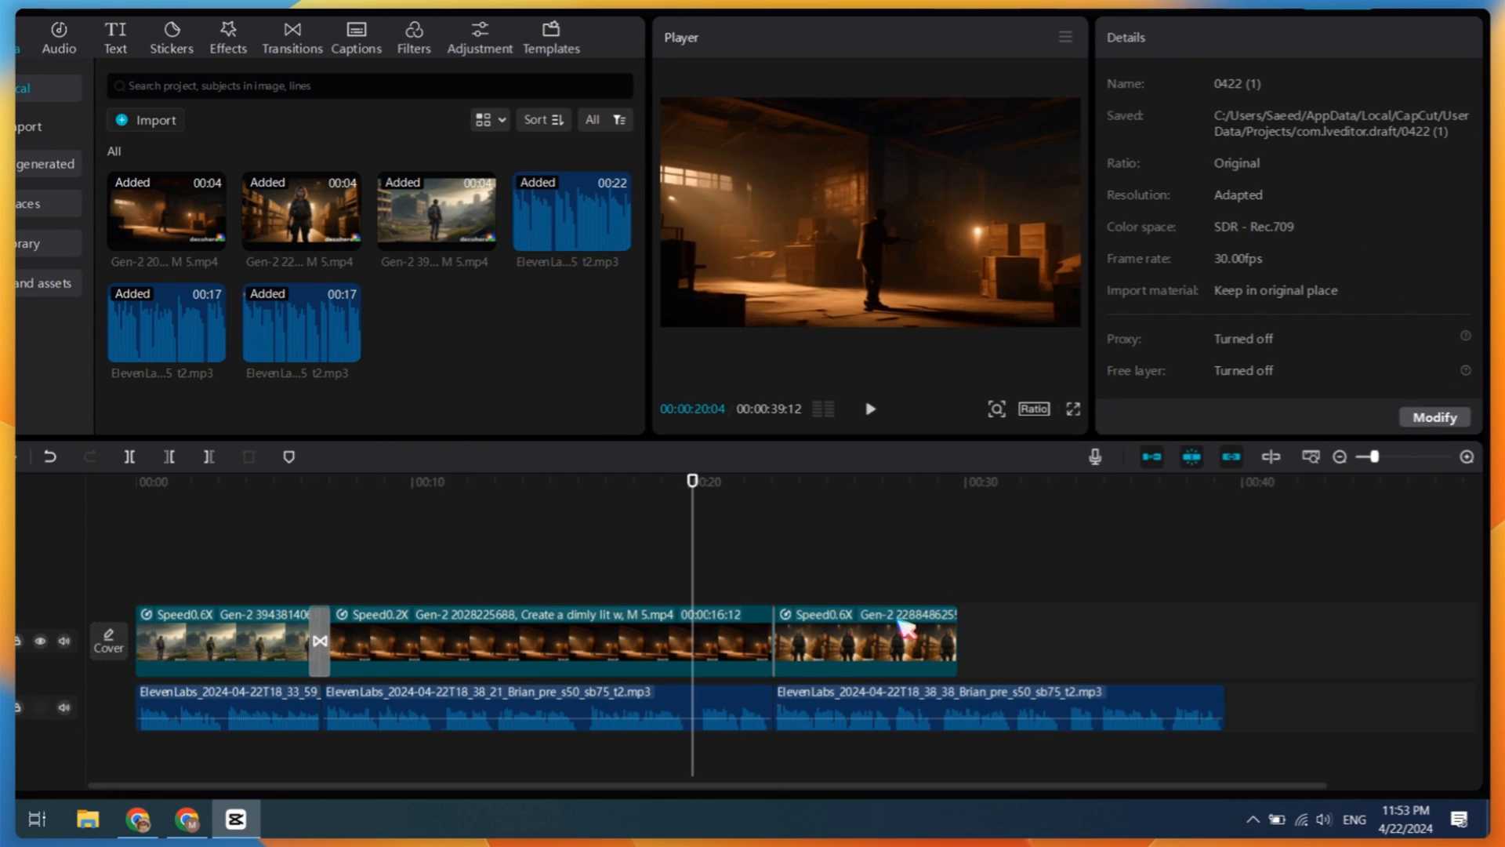
pyautogui.click(905, 625)
pyautogui.click(1185, 39)
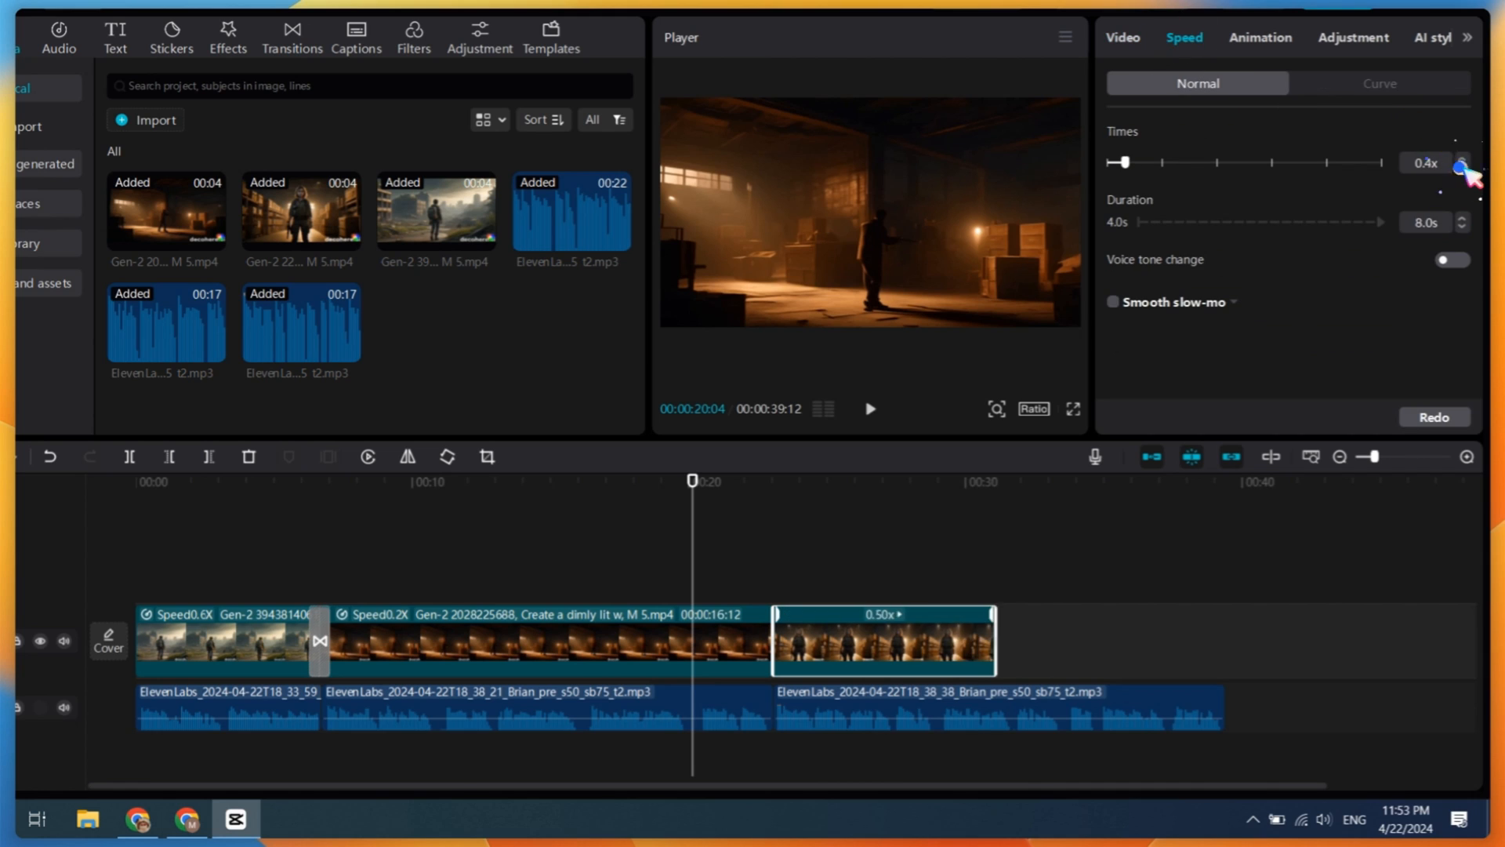
pyautogui.click(1461, 166)
pyautogui.click(1461, 167)
# Step: Shorten the girl clip to 16.4 s by speed adjustment so it ends with the third narration, and return the playhead to the start
pyautogui.click(1332, 620)
pyautogui.click(1291, 617)
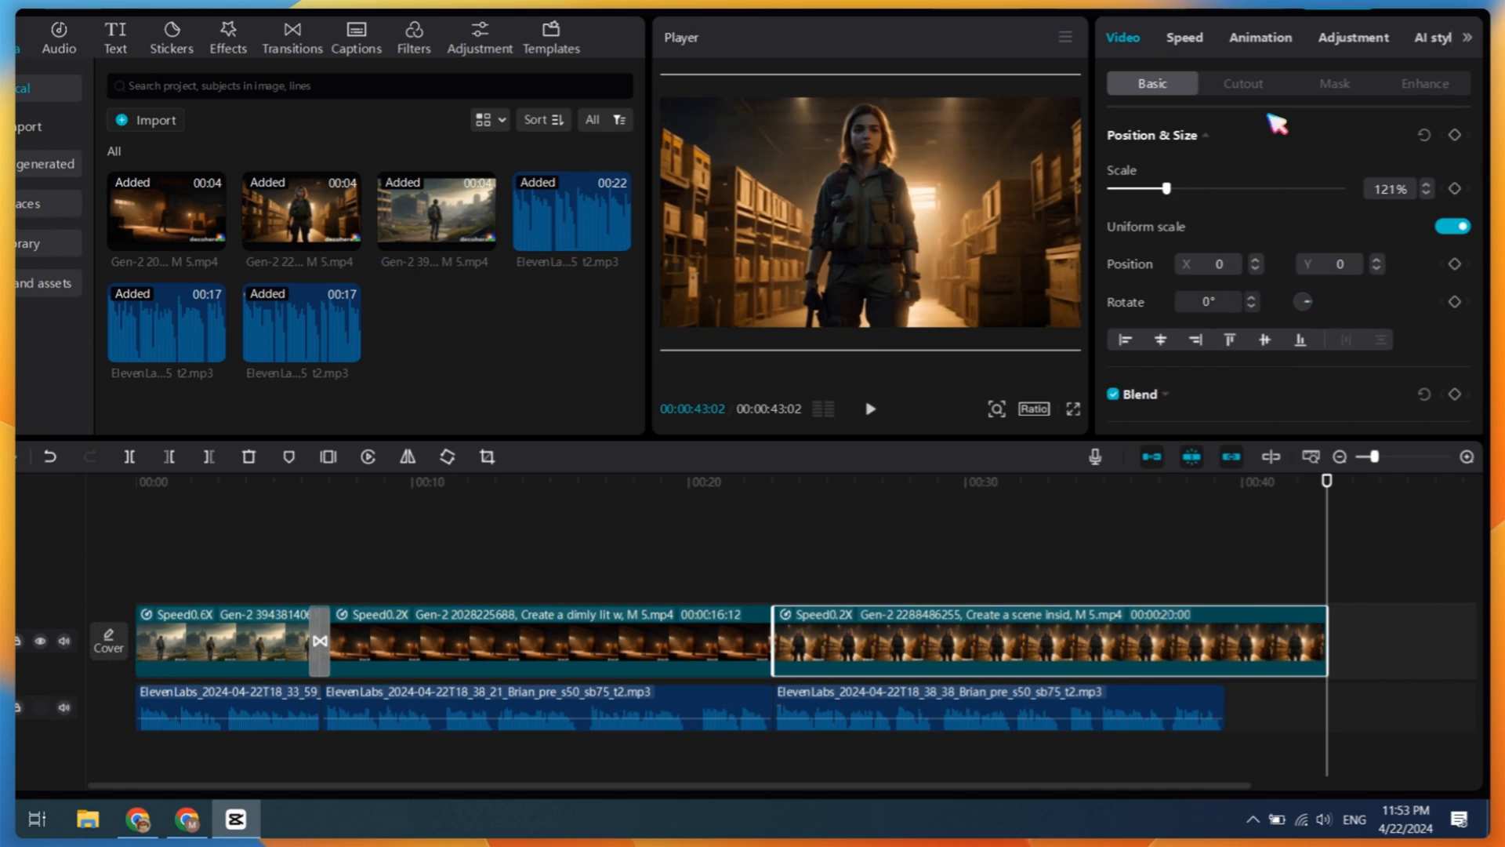
pyautogui.click(1185, 43)
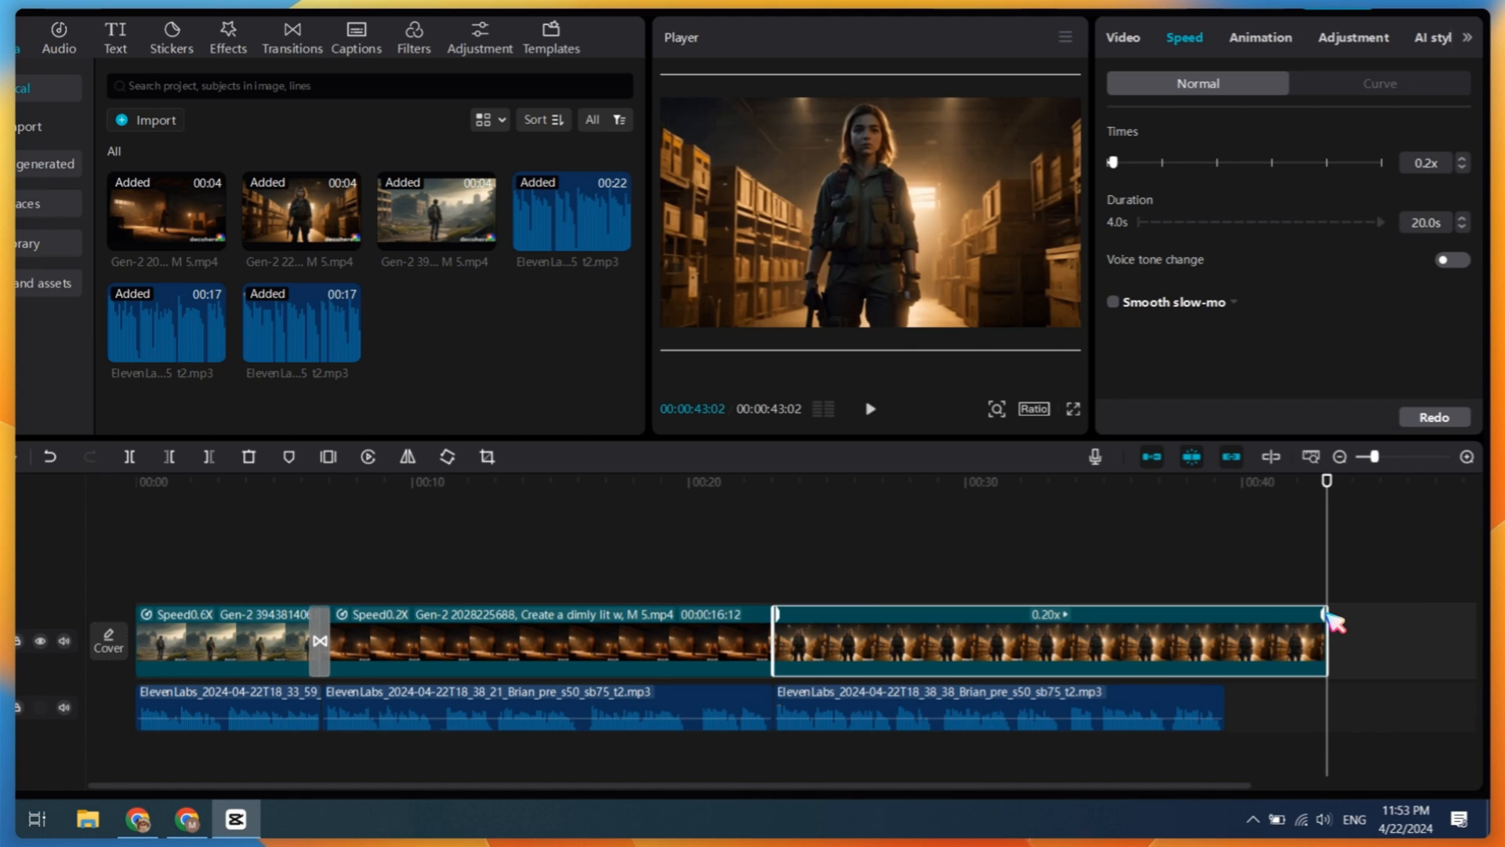
pyautogui.moveTo(1325, 614); pyautogui.dragTo(1227, 616)
pyautogui.moveTo(1227, 483); pyautogui.dragTo(136, 542)
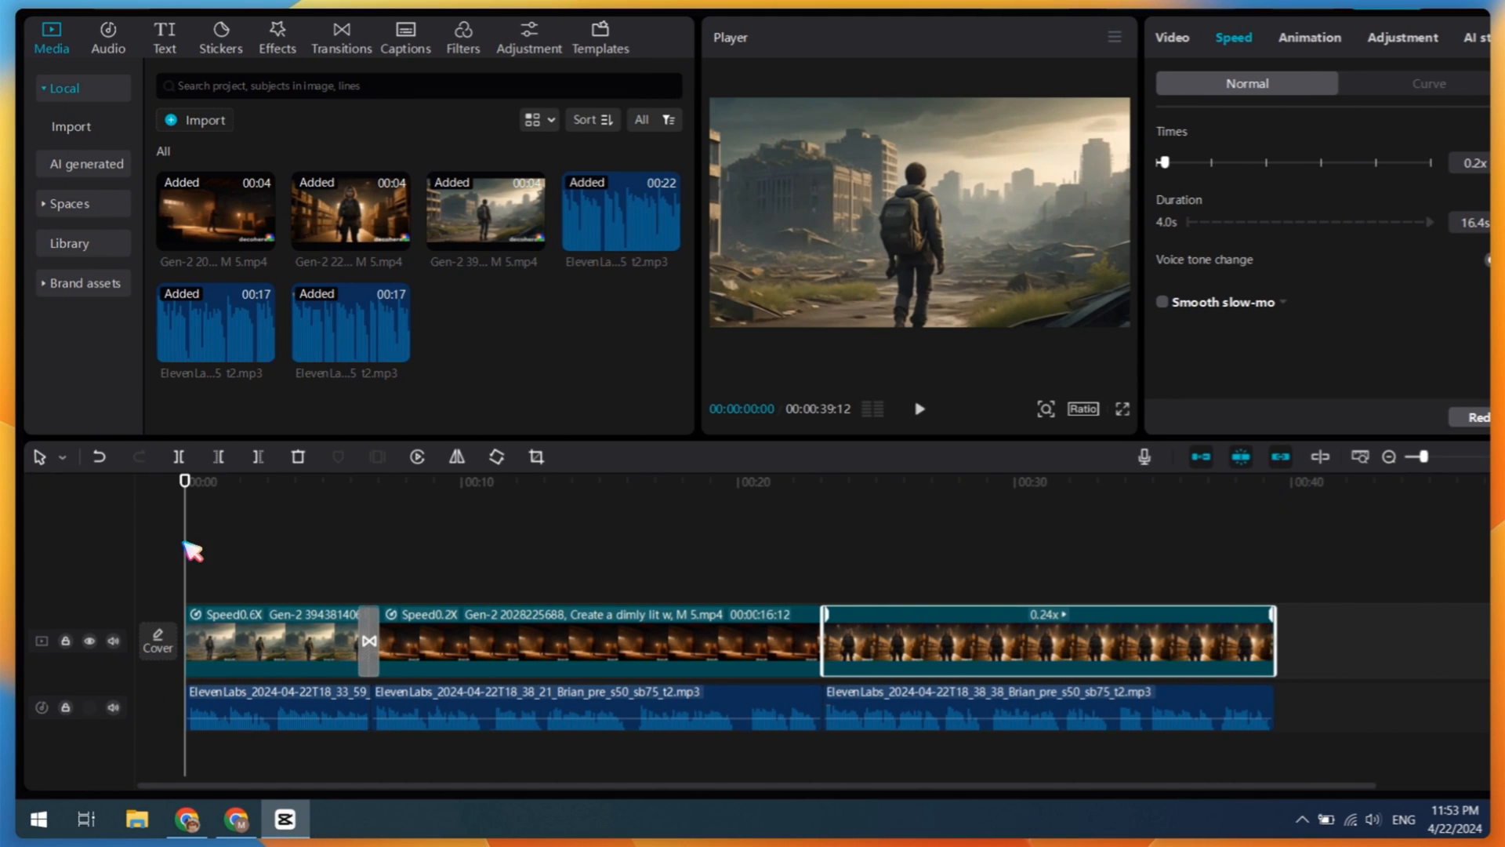
# Step: Add the Snow Mist video effect above the clips, starting at the beginning of the timeline
pyautogui.click(278, 39)
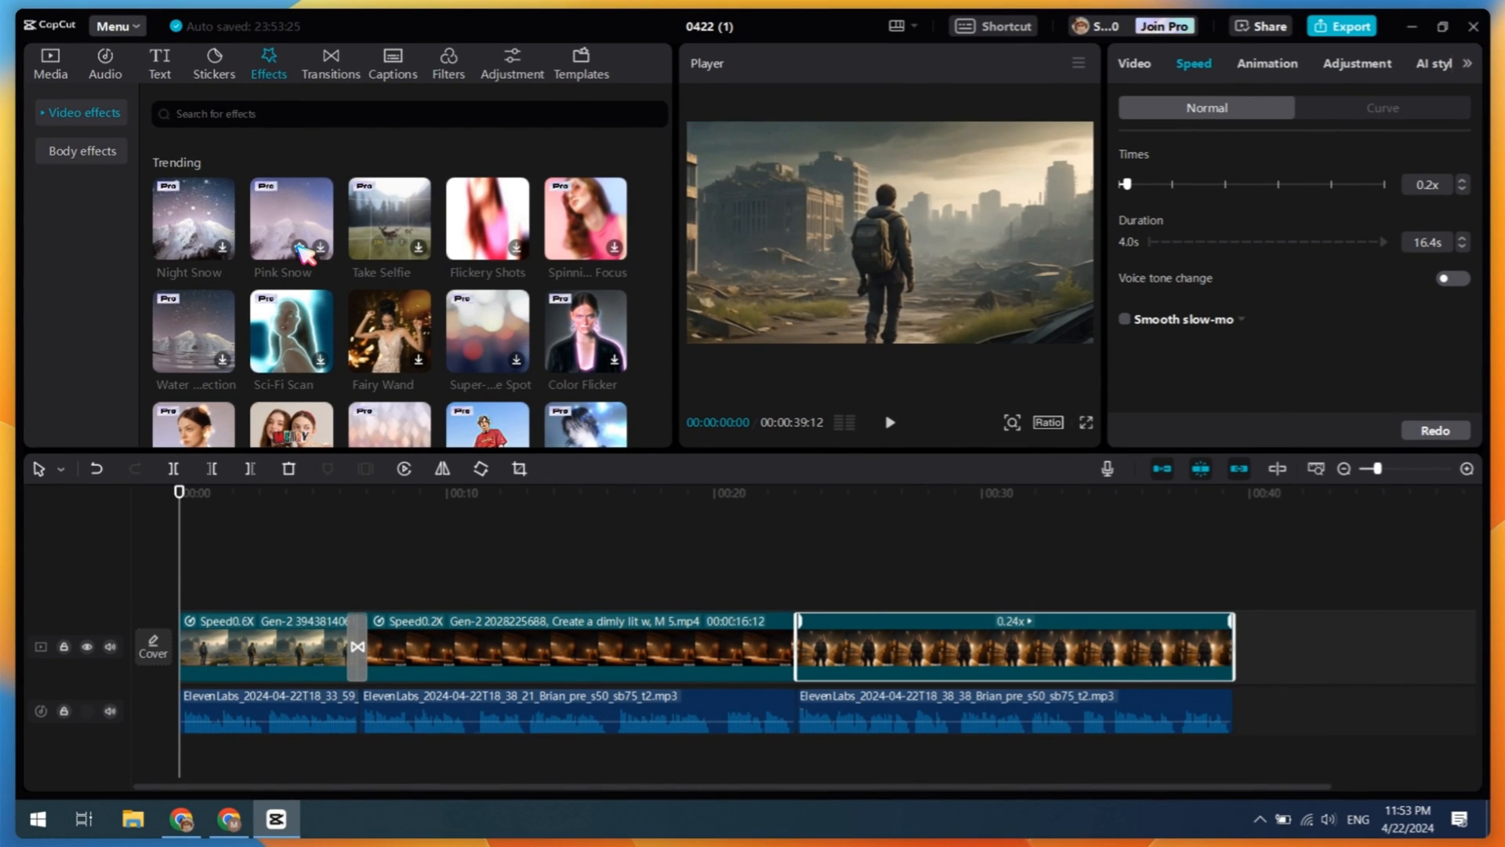
pyautogui.scroll(-5, 430, 329)
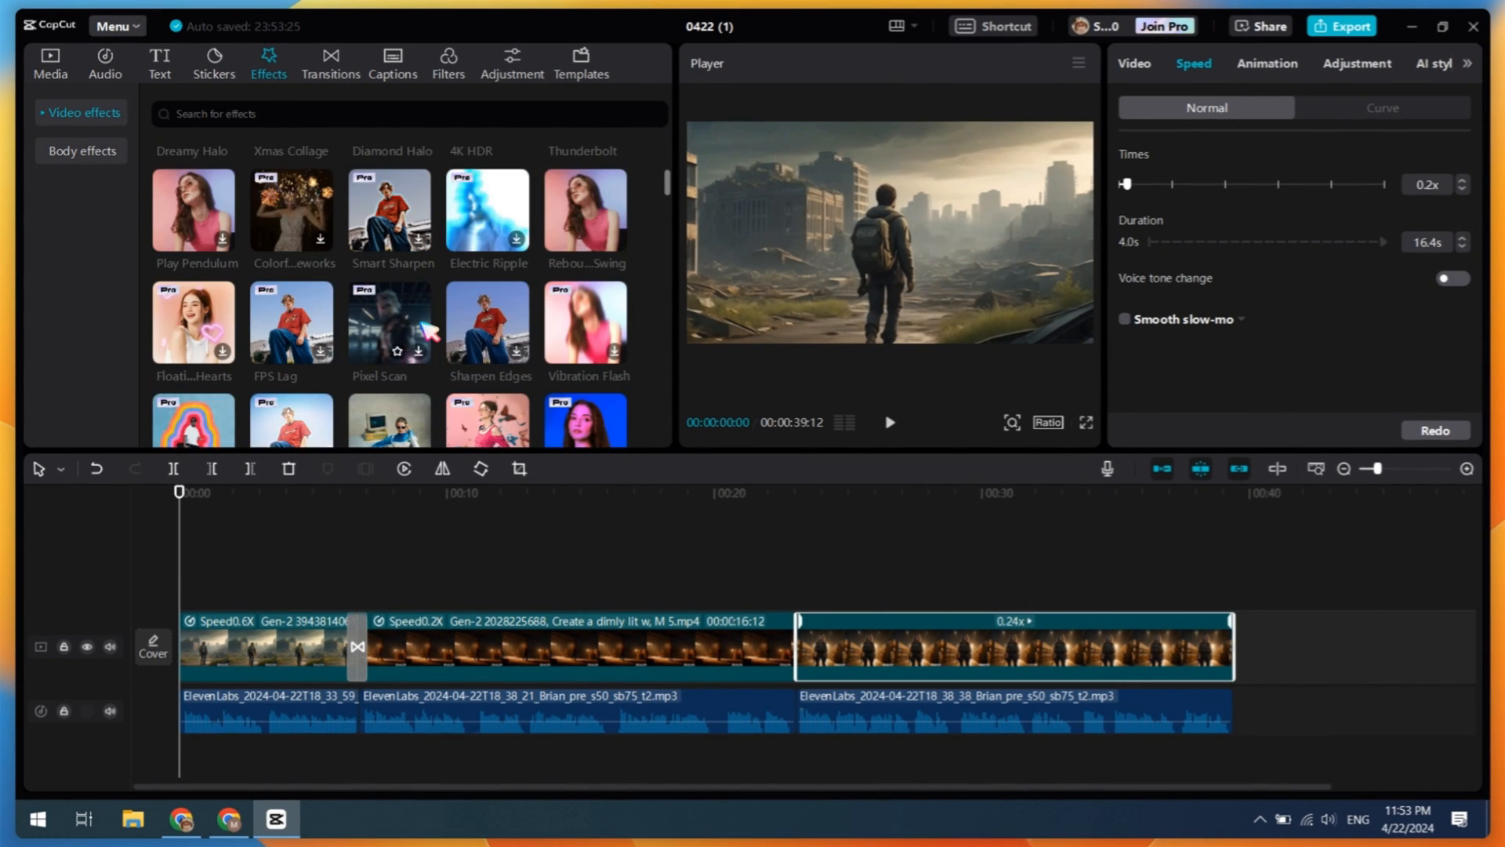
pyautogui.click(424, 324)
pyautogui.scroll(-2, 388, 346)
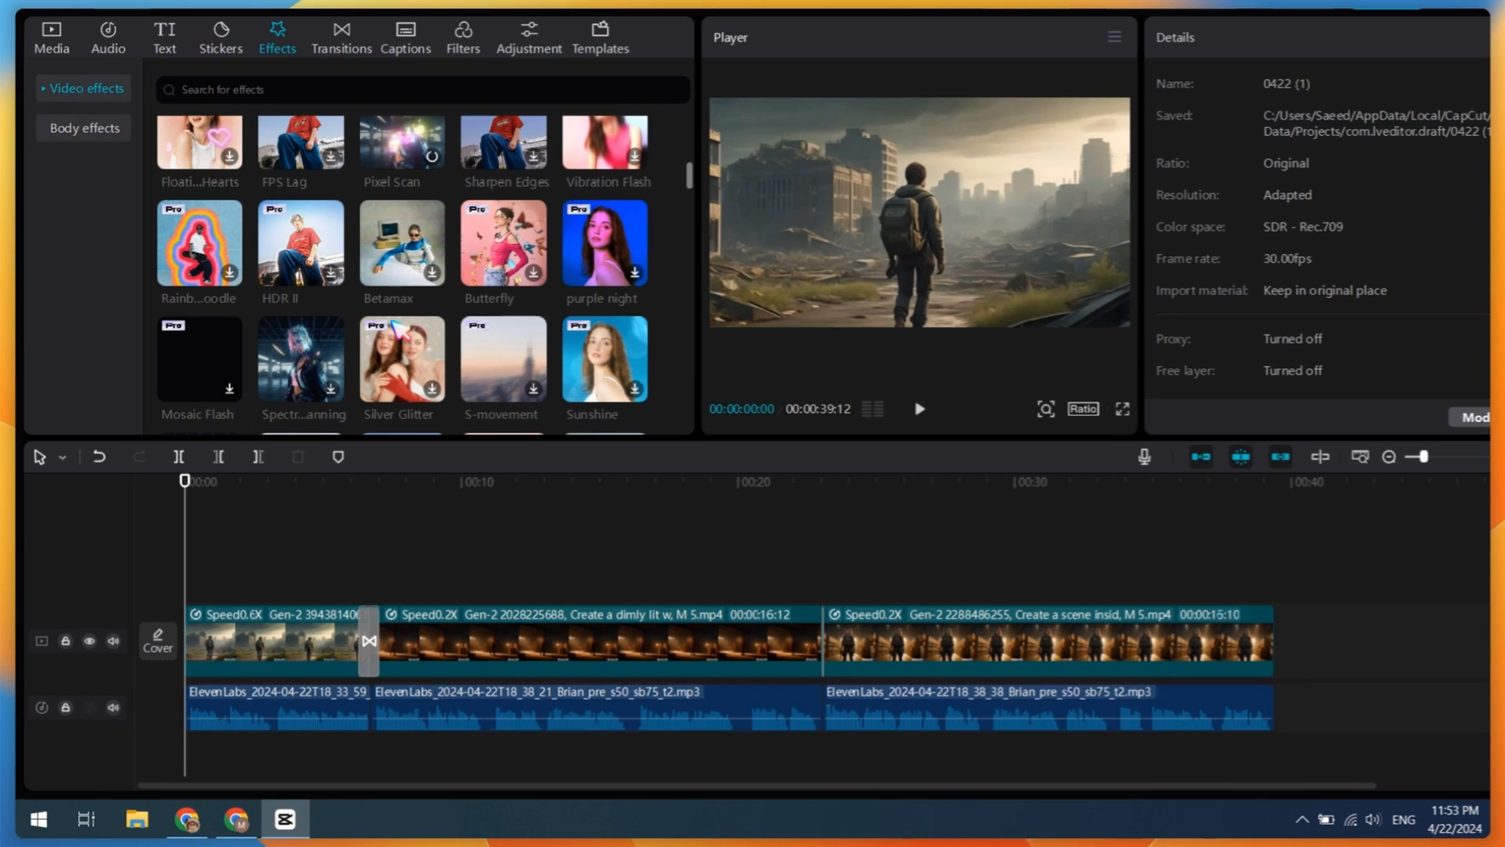
pyautogui.moveTo(310, 365); pyautogui.dragTo(201, 592)
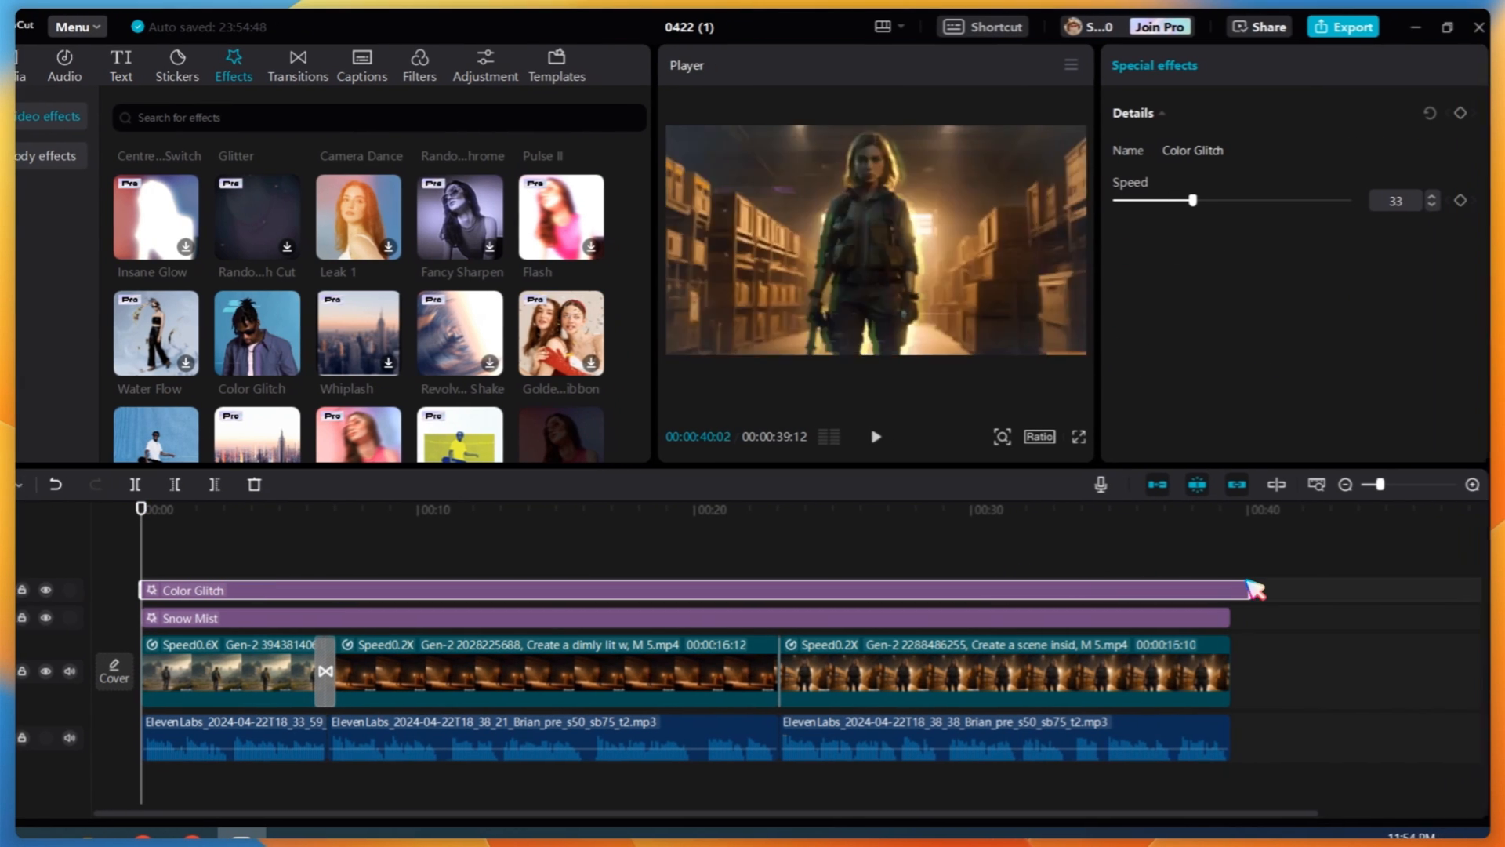
# Step: Preview the Color Glitch effect and delete it from the timeline
pyautogui.click(870, 436)
pyautogui.click(320, 589)
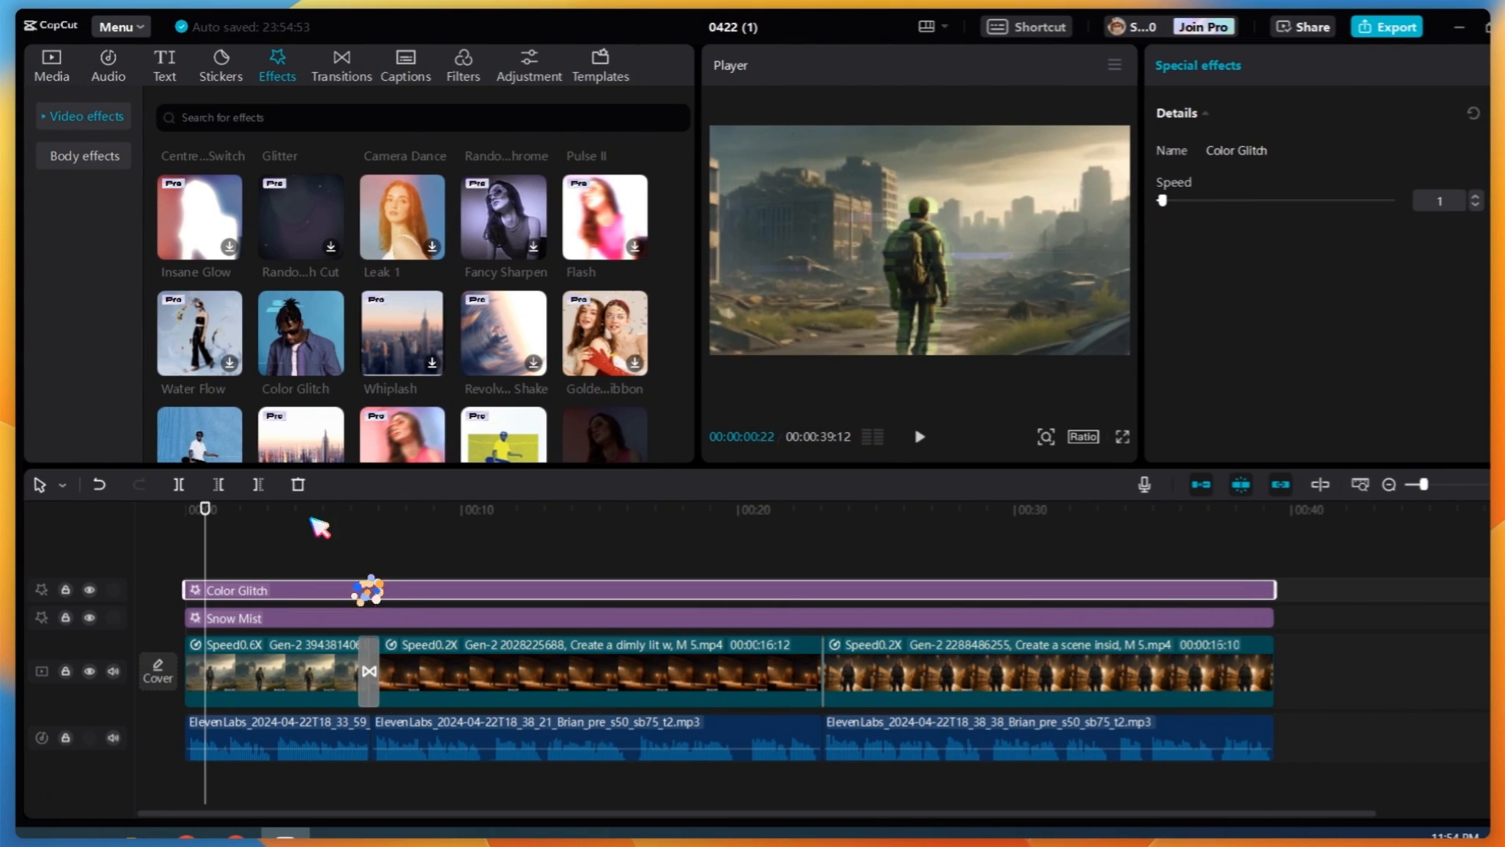
pyautogui.press('Delete')
# Step: Add the By the Fireplace effect across the whole video with Filters 3, Speed 3 and Stickers 14
pyautogui.scroll(-12, 320, 415)
pyautogui.scroll(-3, 370, 415)
pyautogui.moveTo(402, 426); pyautogui.dragTo(191, 592)
pyautogui.moveTo(269, 591); pyautogui.dragTo(1275, 592)
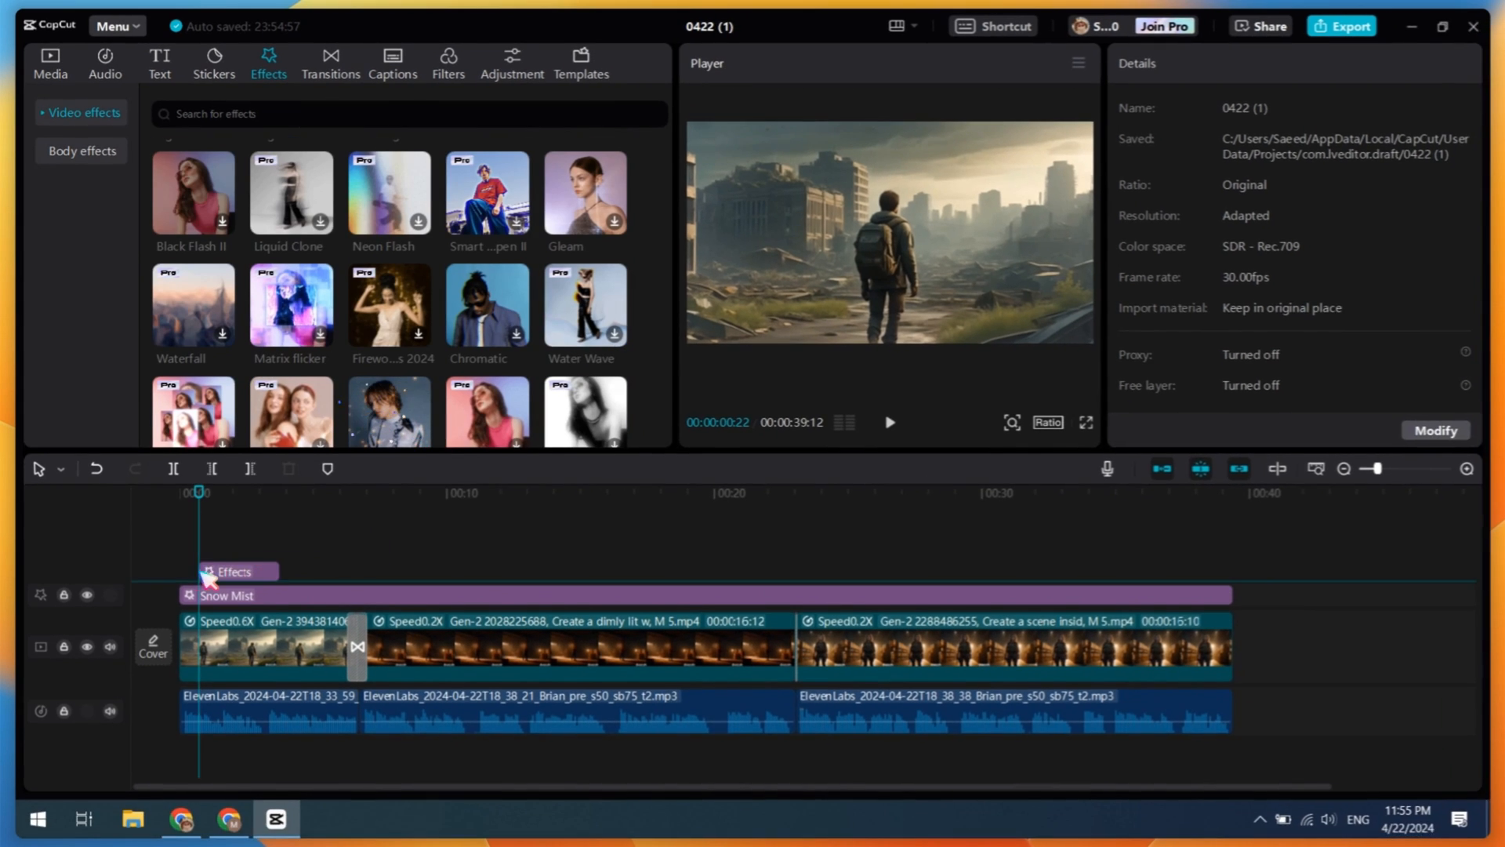
pyautogui.moveTo(1158, 292); pyautogui.dragTo(1145, 271)
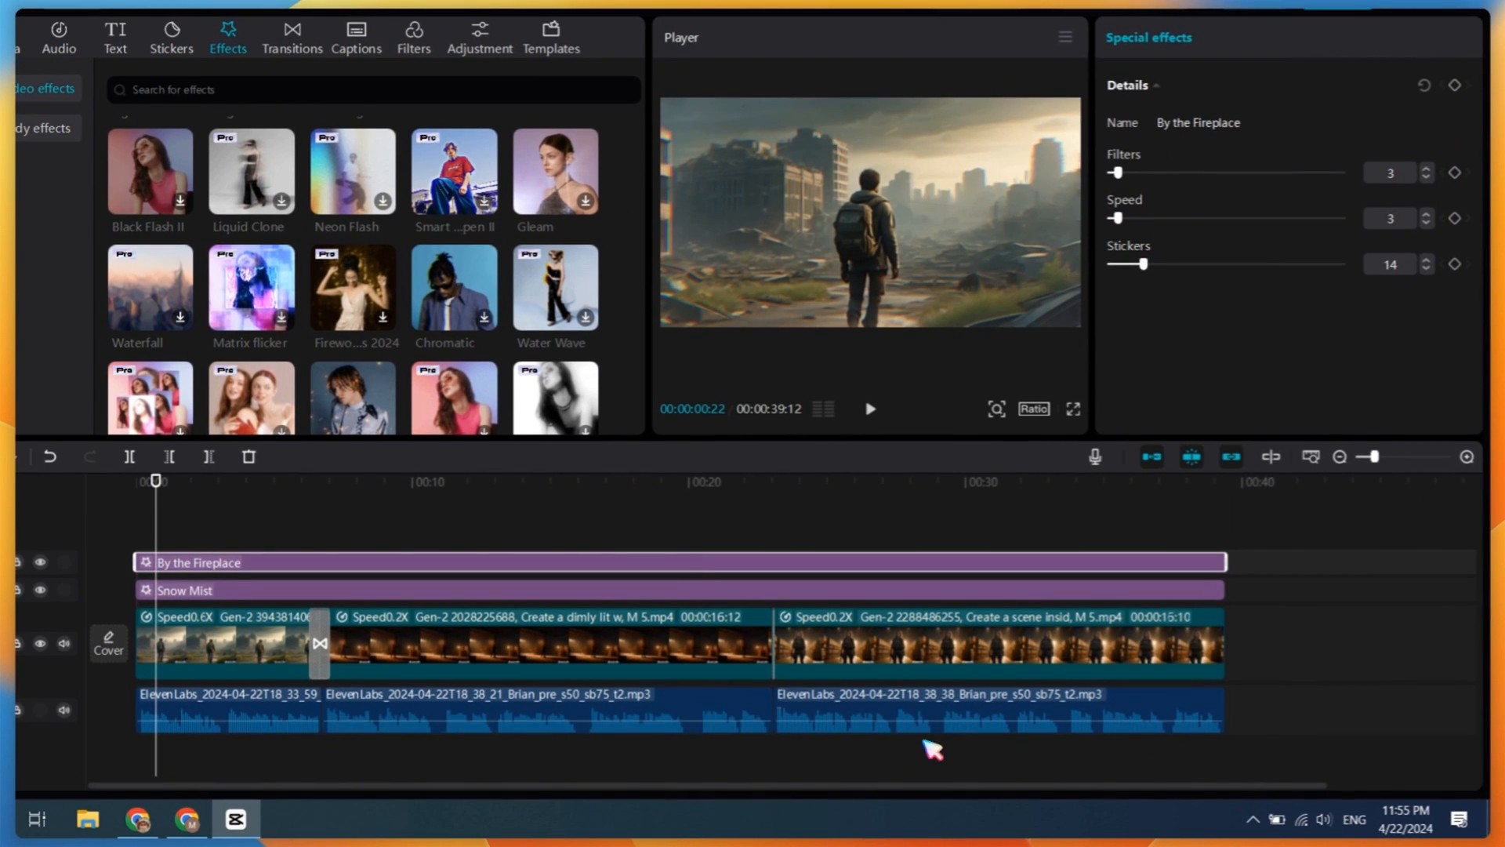
# Step: Select all three narrations and generate automatic captions with English as the spoken language
pyautogui.click(933, 749)
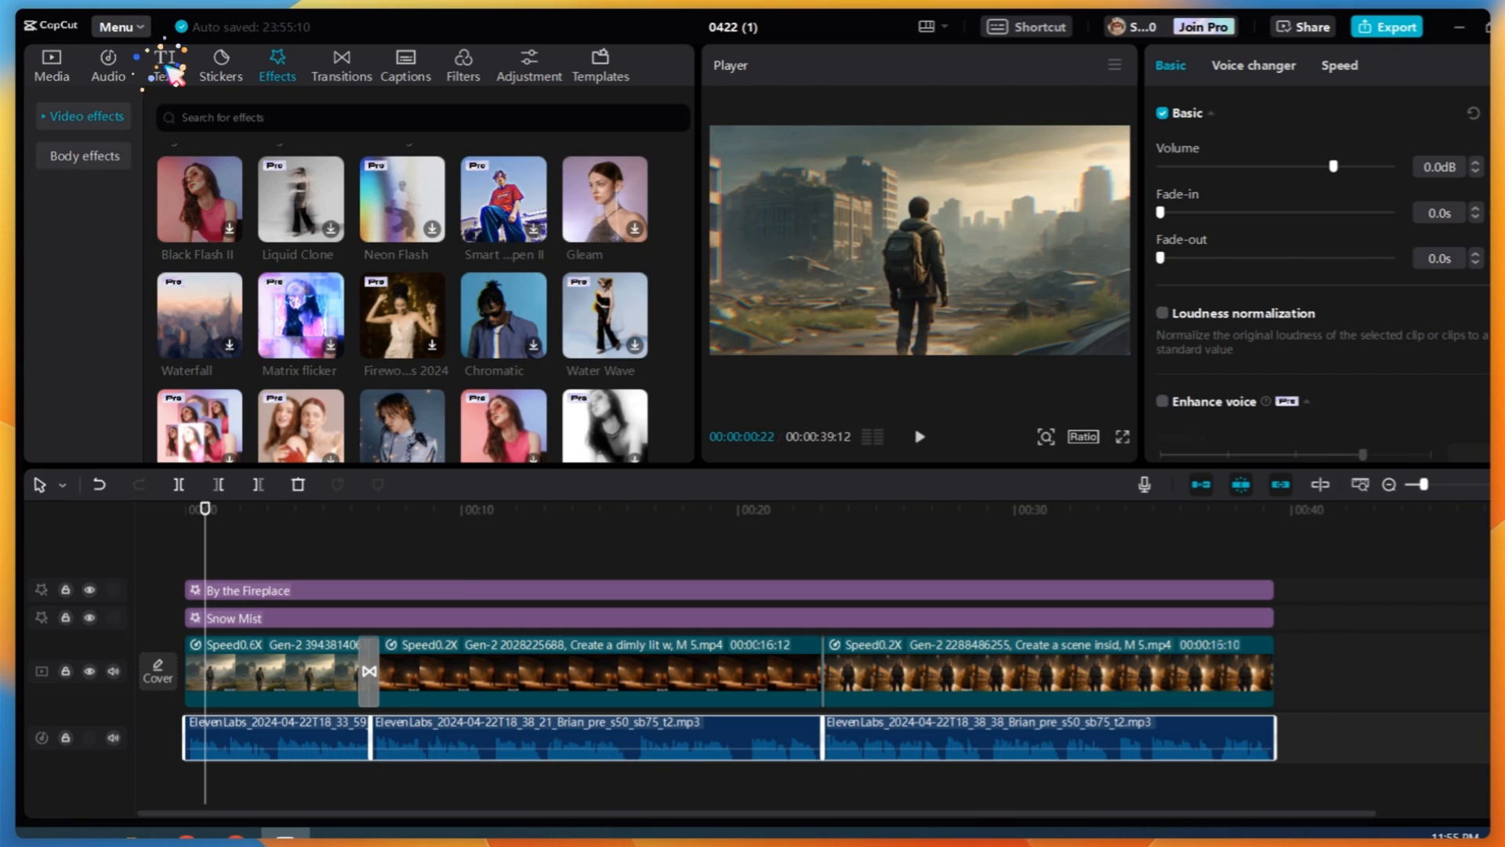
pyautogui.click(169, 70)
pyautogui.click(94, 116)
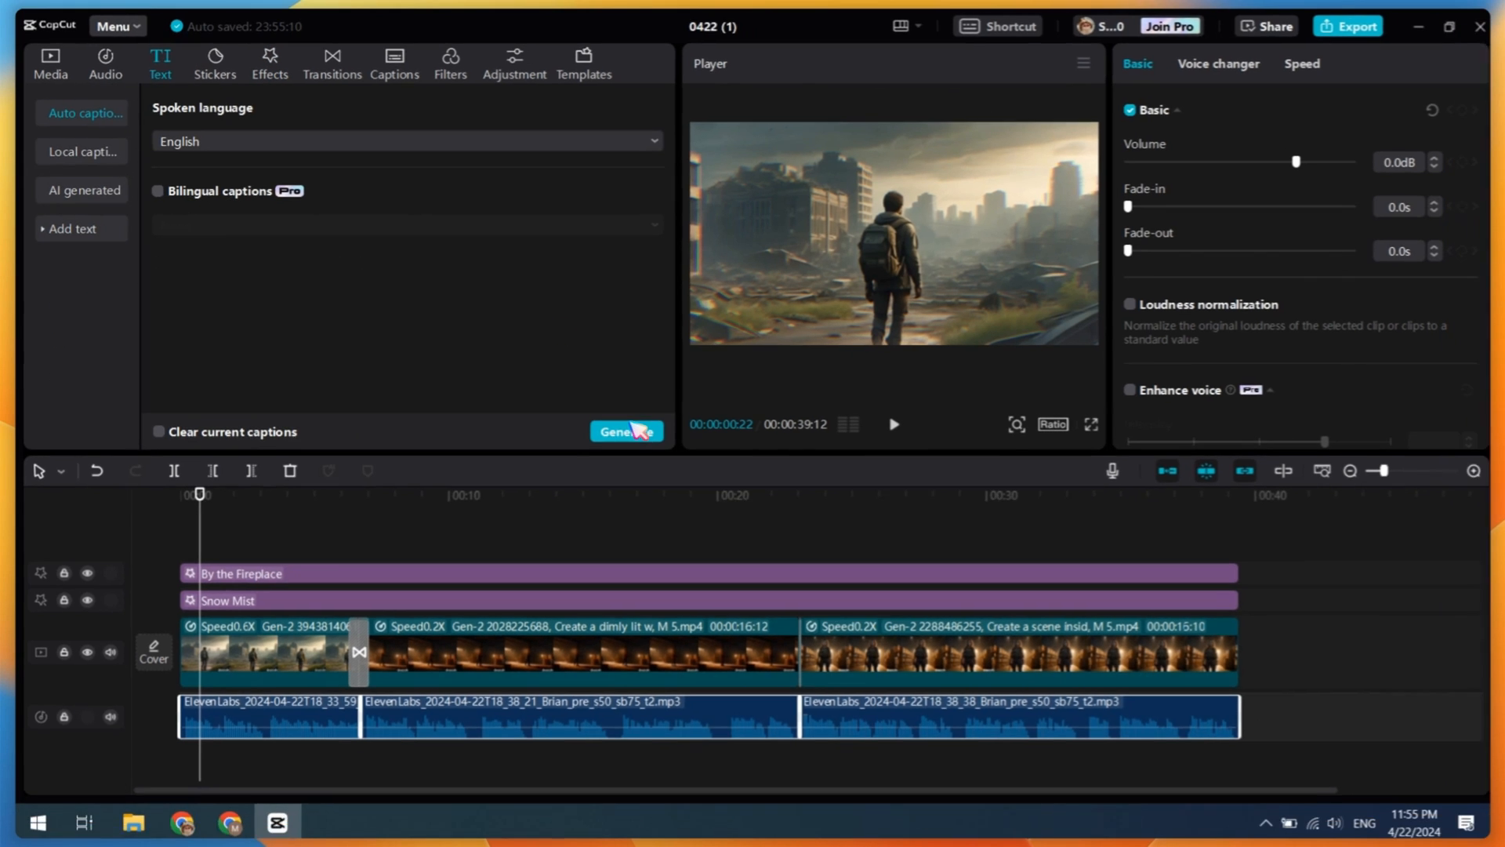
pyautogui.click(631, 441)
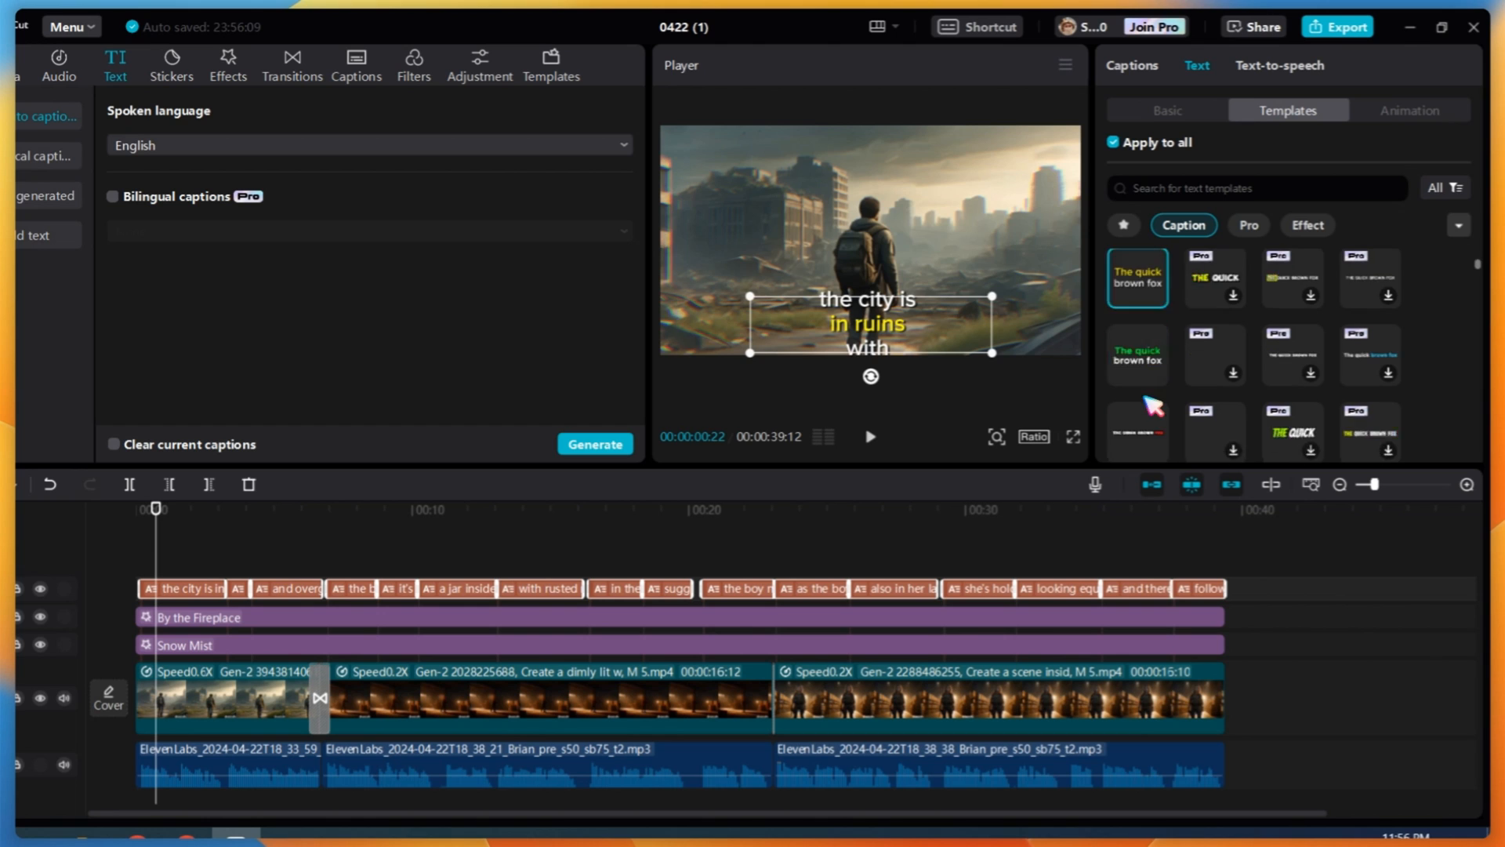
# Step: Try caption templates on all captions, settle on the plain serif style with fading words, and preview it
pyautogui.scroll(-2, 1144, 369)
pyautogui.click(1149, 345)
pyautogui.scroll(-1, 1145, 415)
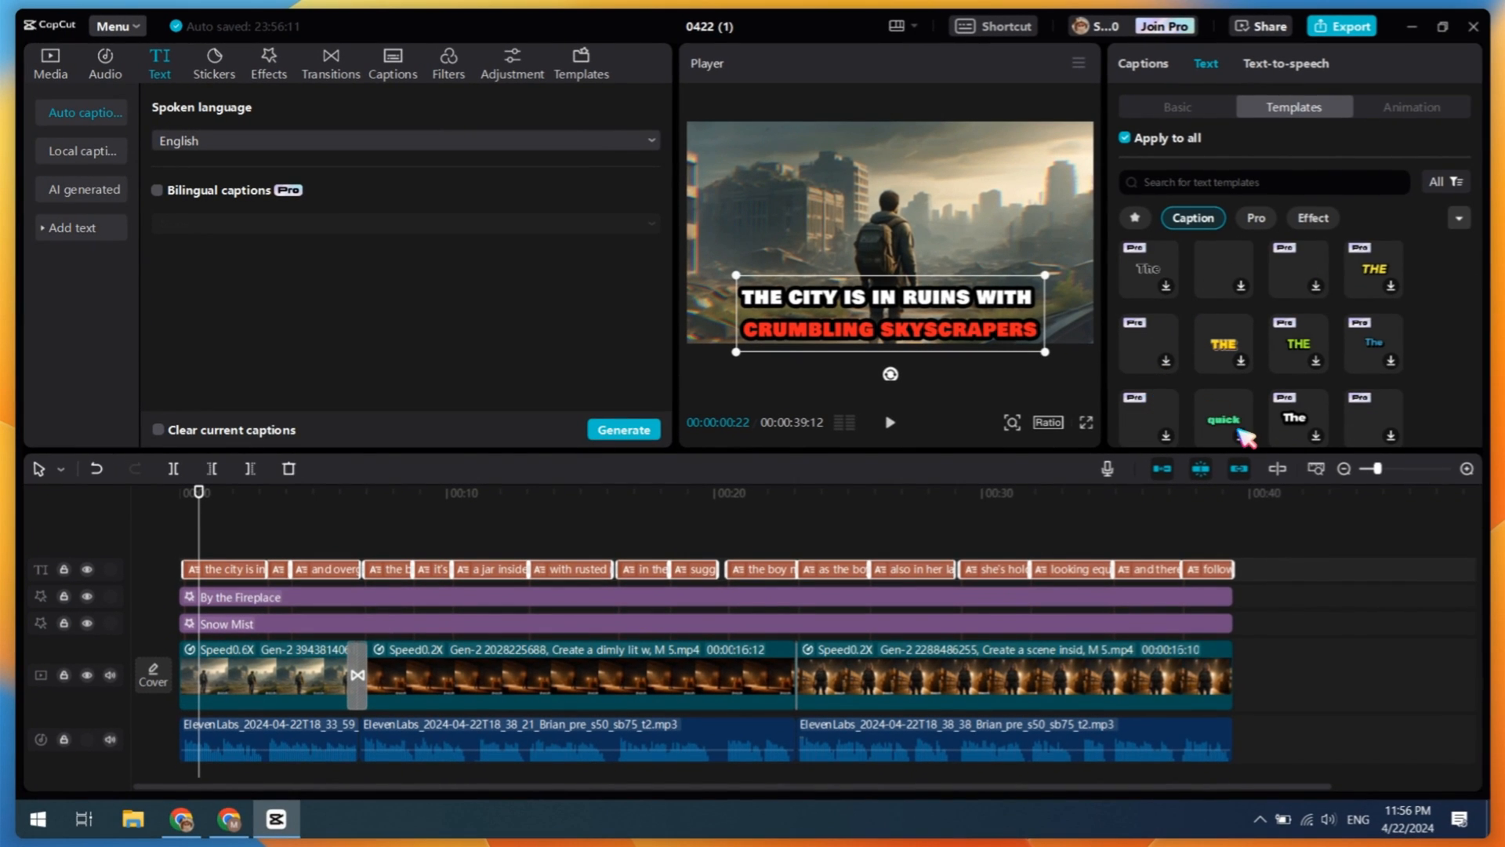
pyautogui.scroll(-3, 1247, 437)
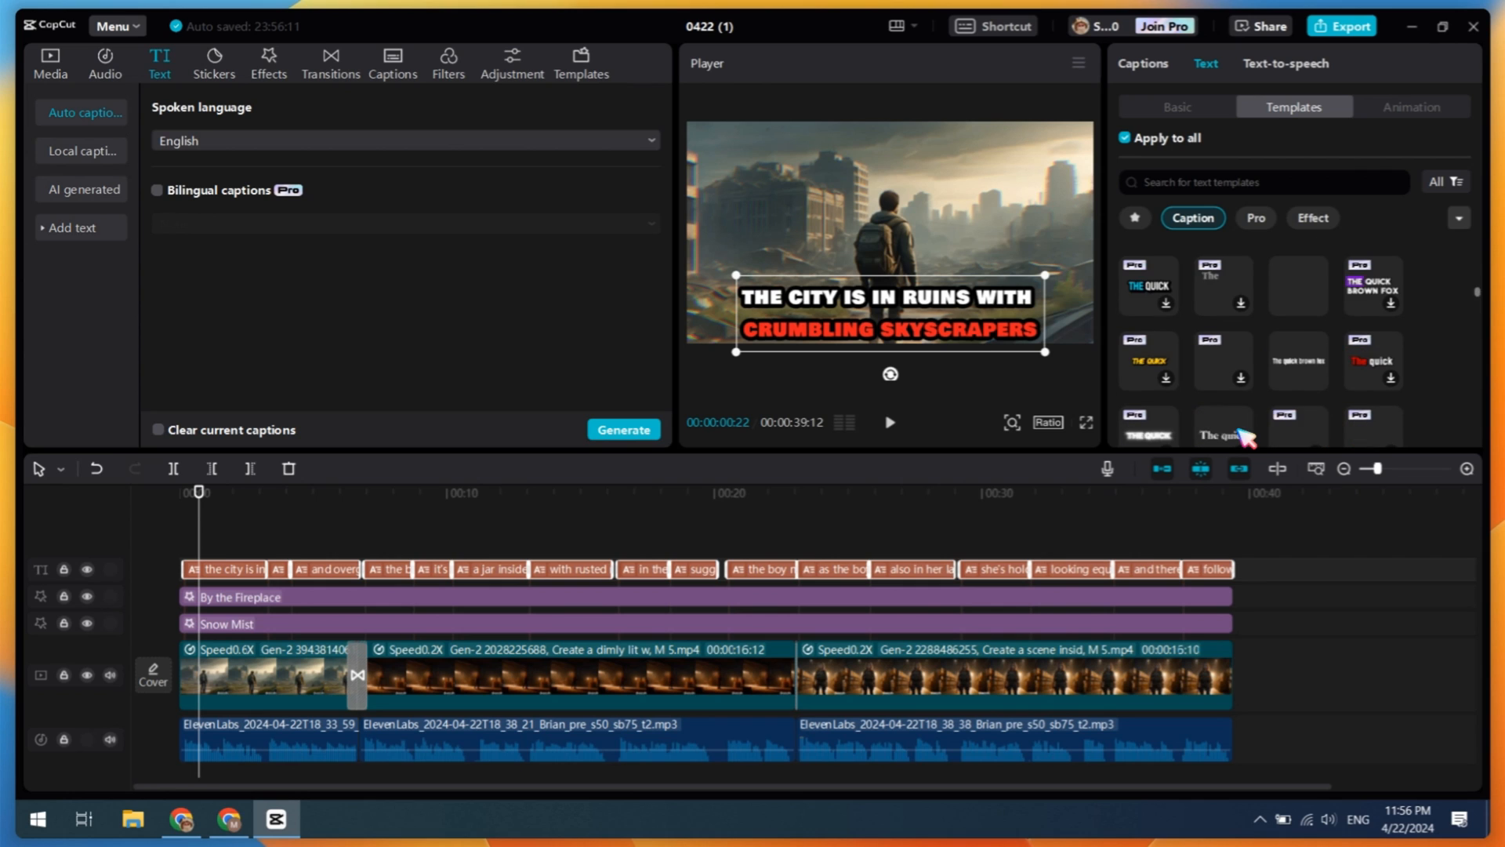
pyautogui.scroll(-1, 1247, 437)
pyautogui.click(1245, 366)
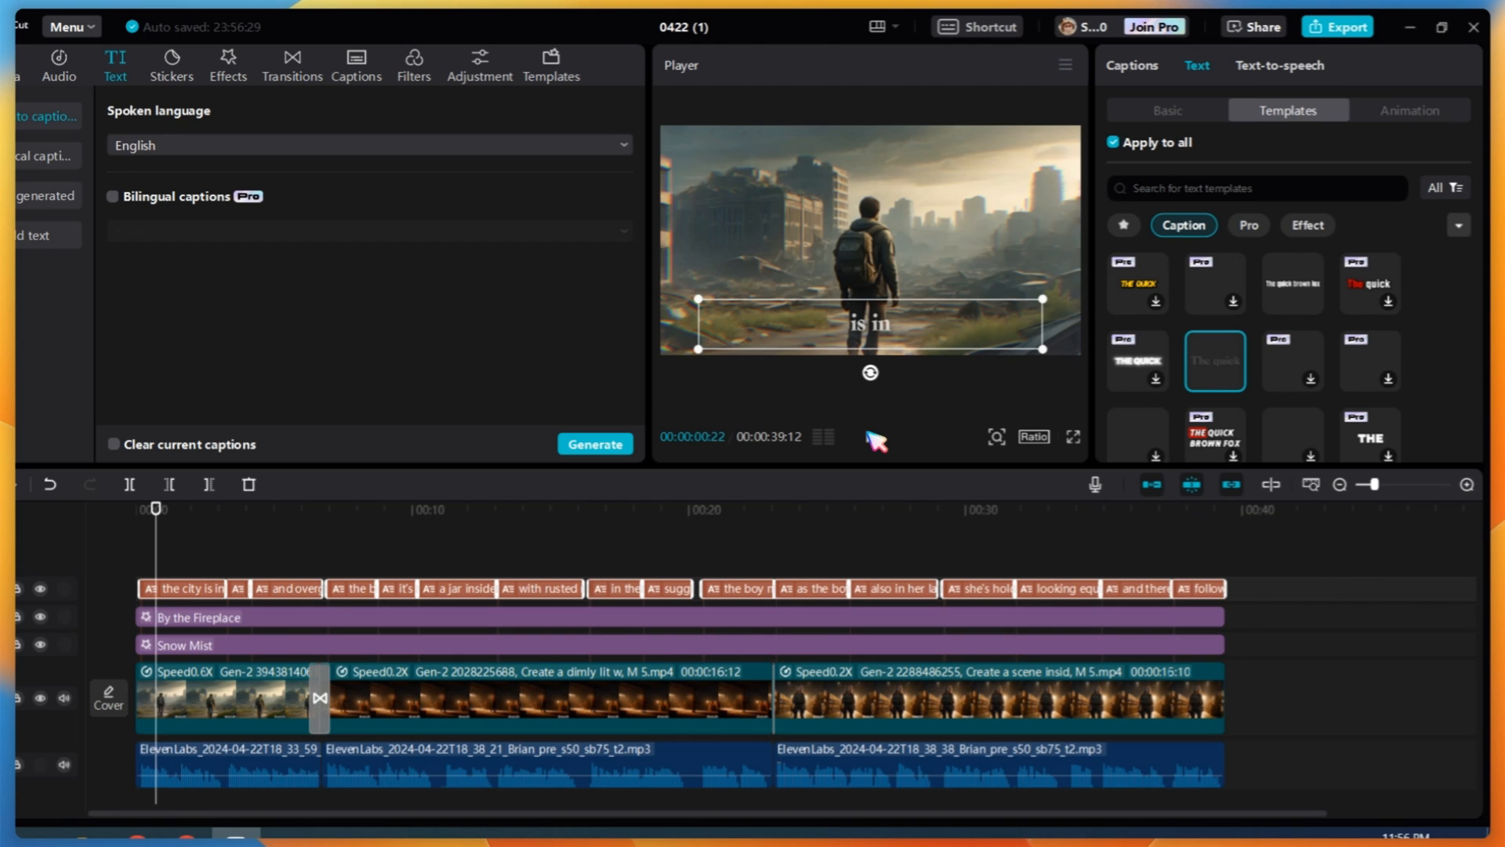
pyautogui.click(872, 436)
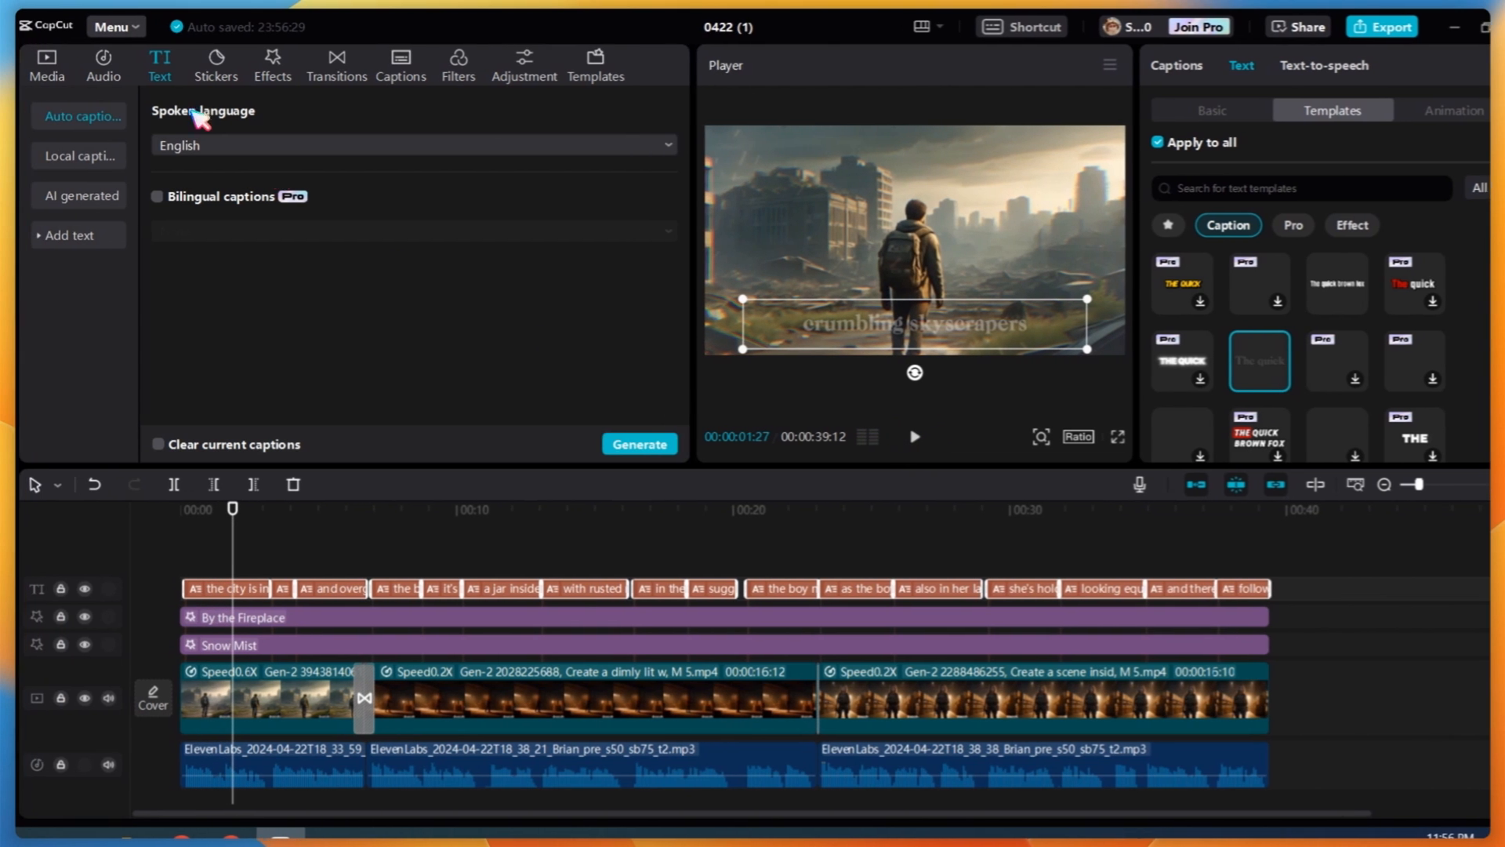
# Step: Search the music library for "sad" and add the Sad Emotional track below the narrations from the timeline's start
pyautogui.click(126, 75)
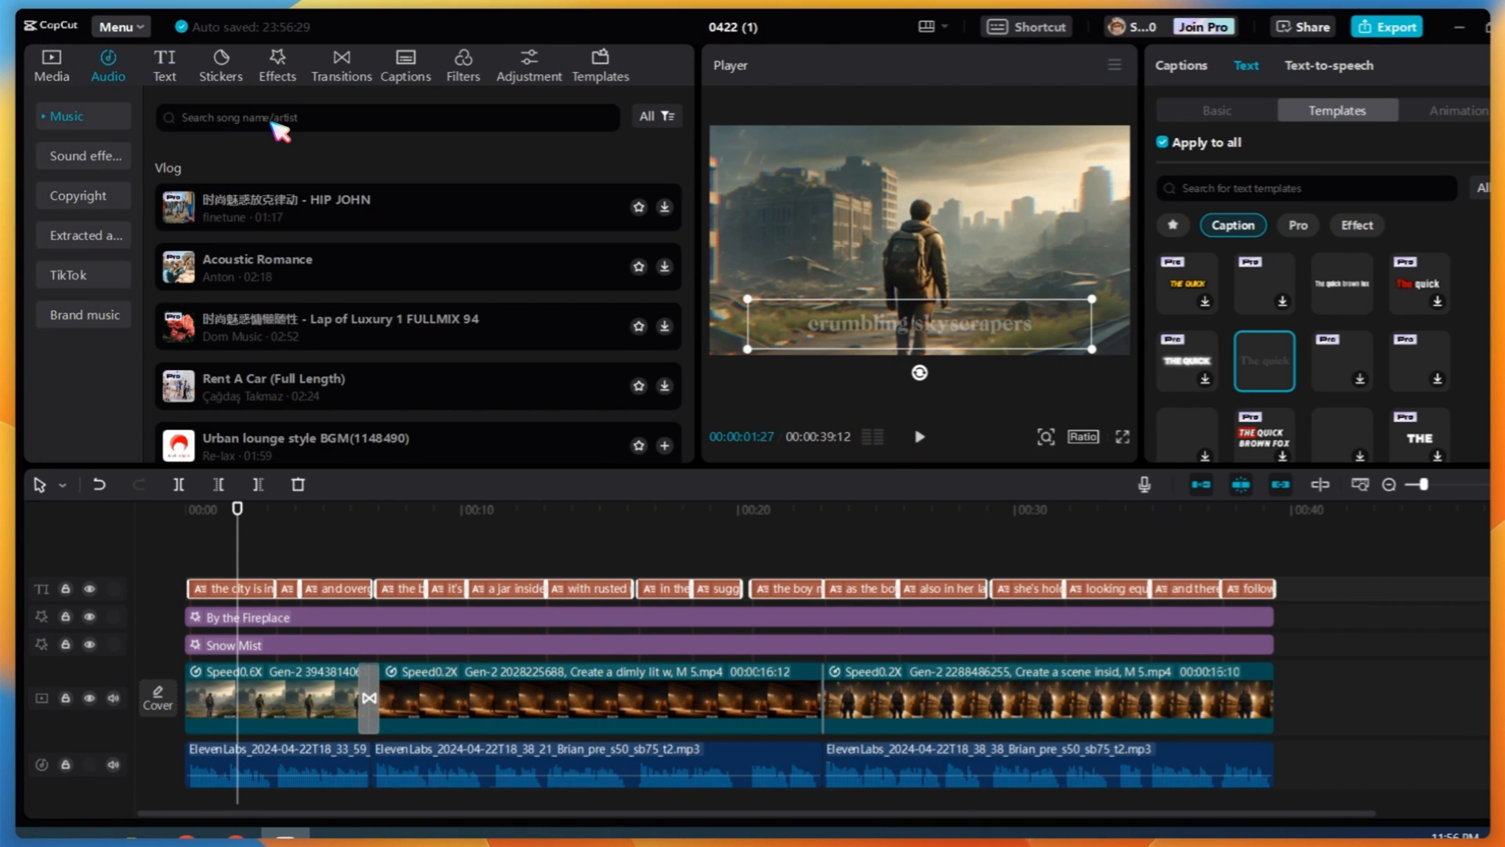
pyautogui.click(280, 131)
pyautogui.write('sad')
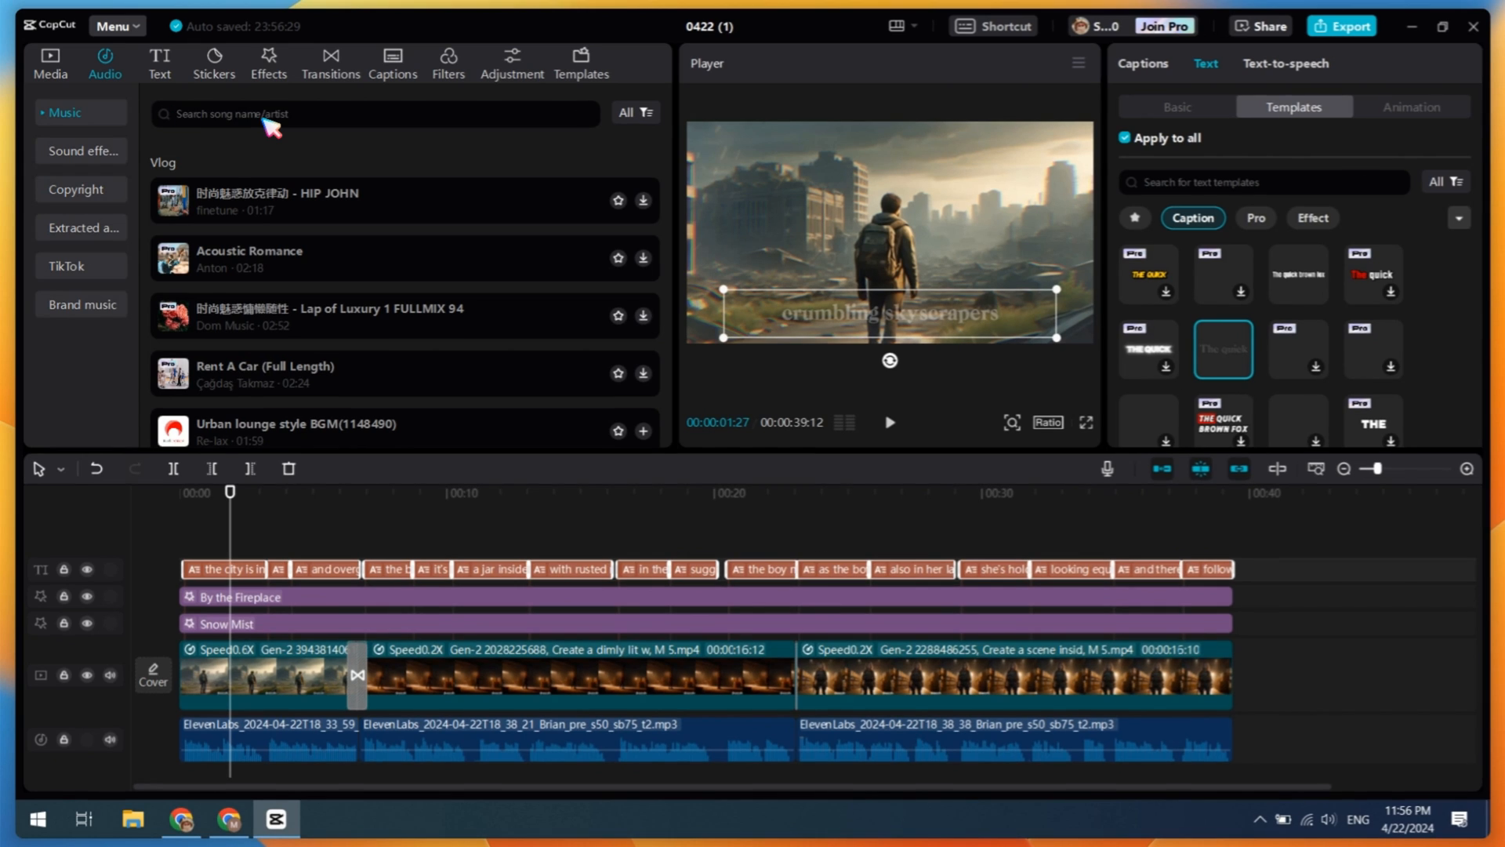
pyautogui.press('Return')
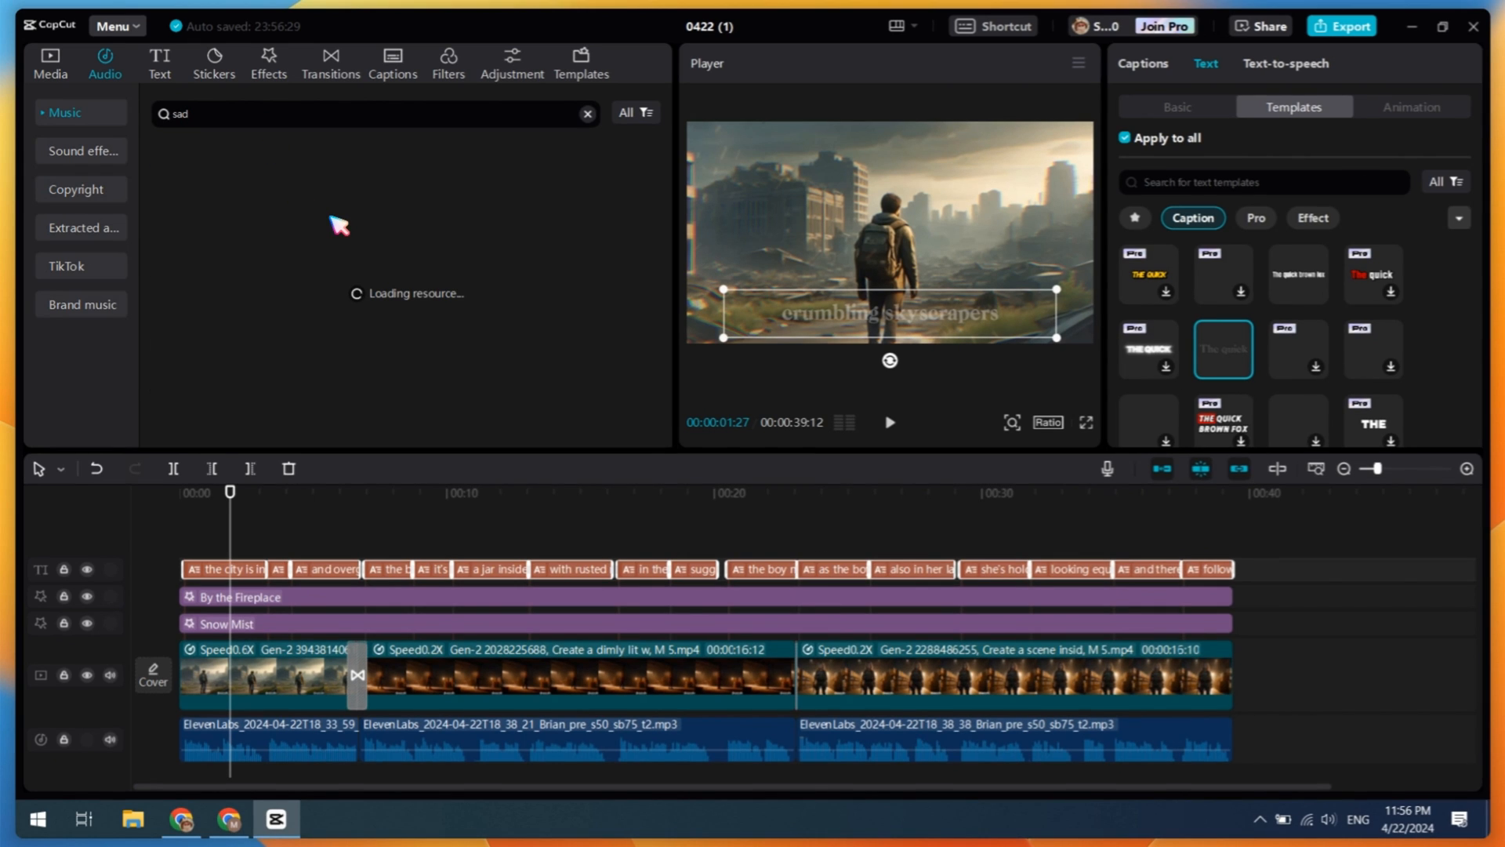
pyautogui.click(336, 245)
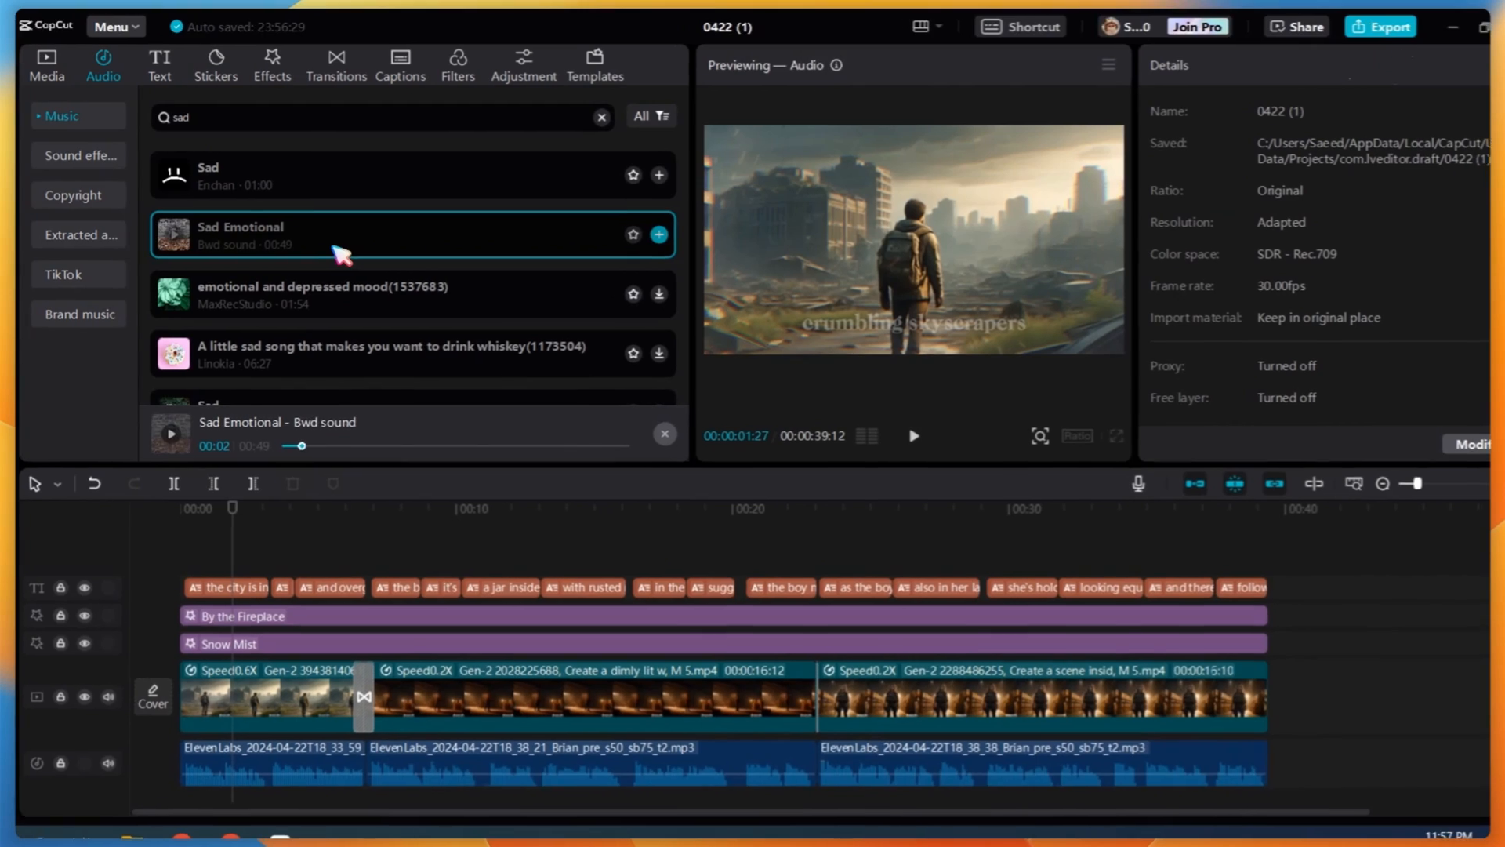
pyautogui.moveTo(336, 245); pyautogui.dragTo(210, 737)
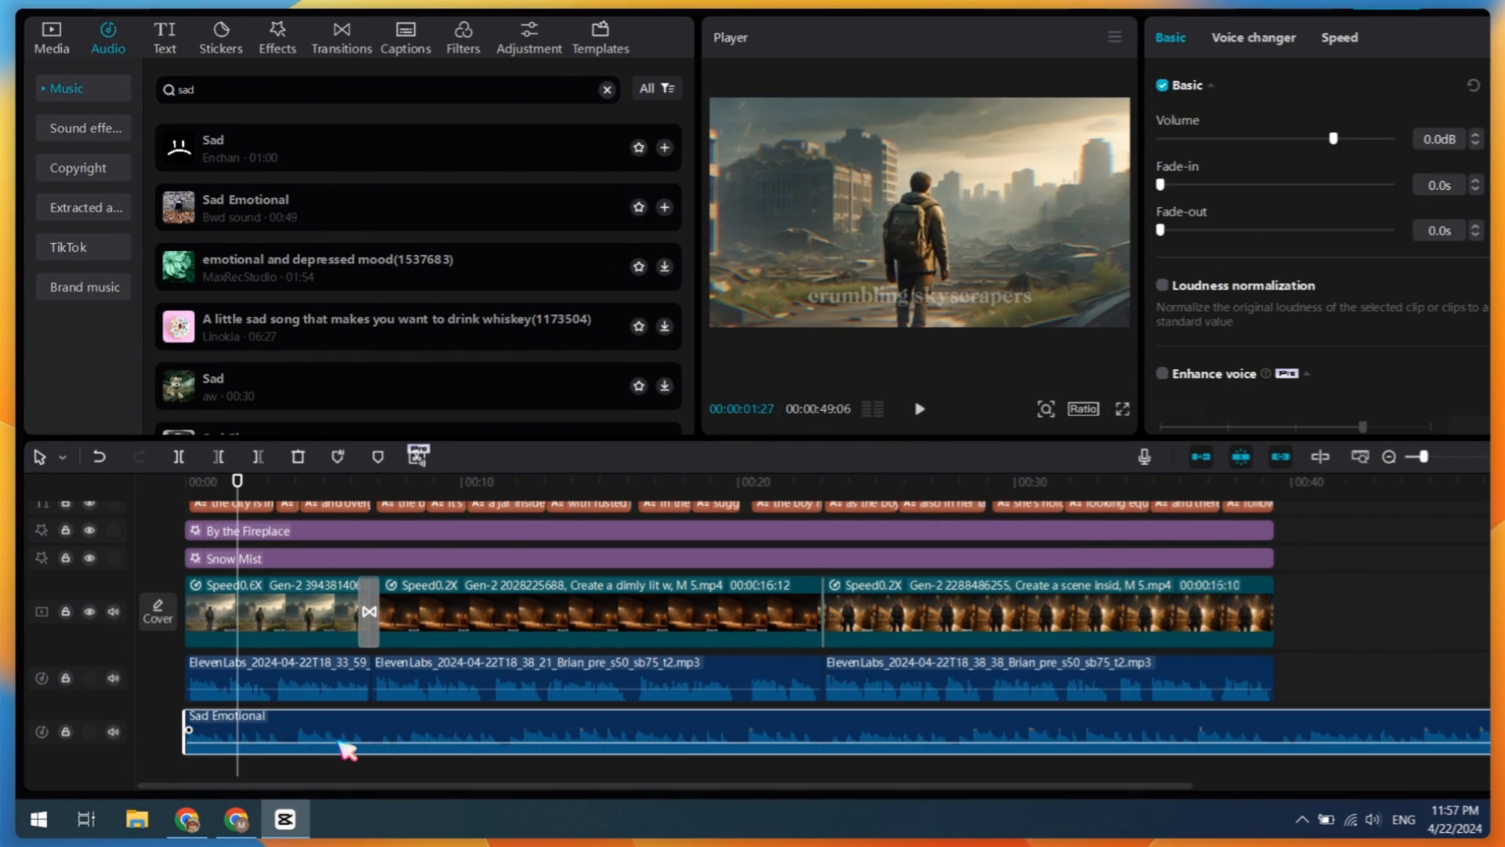
# Step: Lower the Sad Emotional track's volume to -14.0 dB, trim its end to the video's end, and preview the mix
pyautogui.moveTo(339, 741); pyautogui.dragTo(344, 751)
pyautogui.click(1389, 456)
pyautogui.moveTo(816, 726); pyautogui.dragTo(682, 731)
pyautogui.click(868, 409)
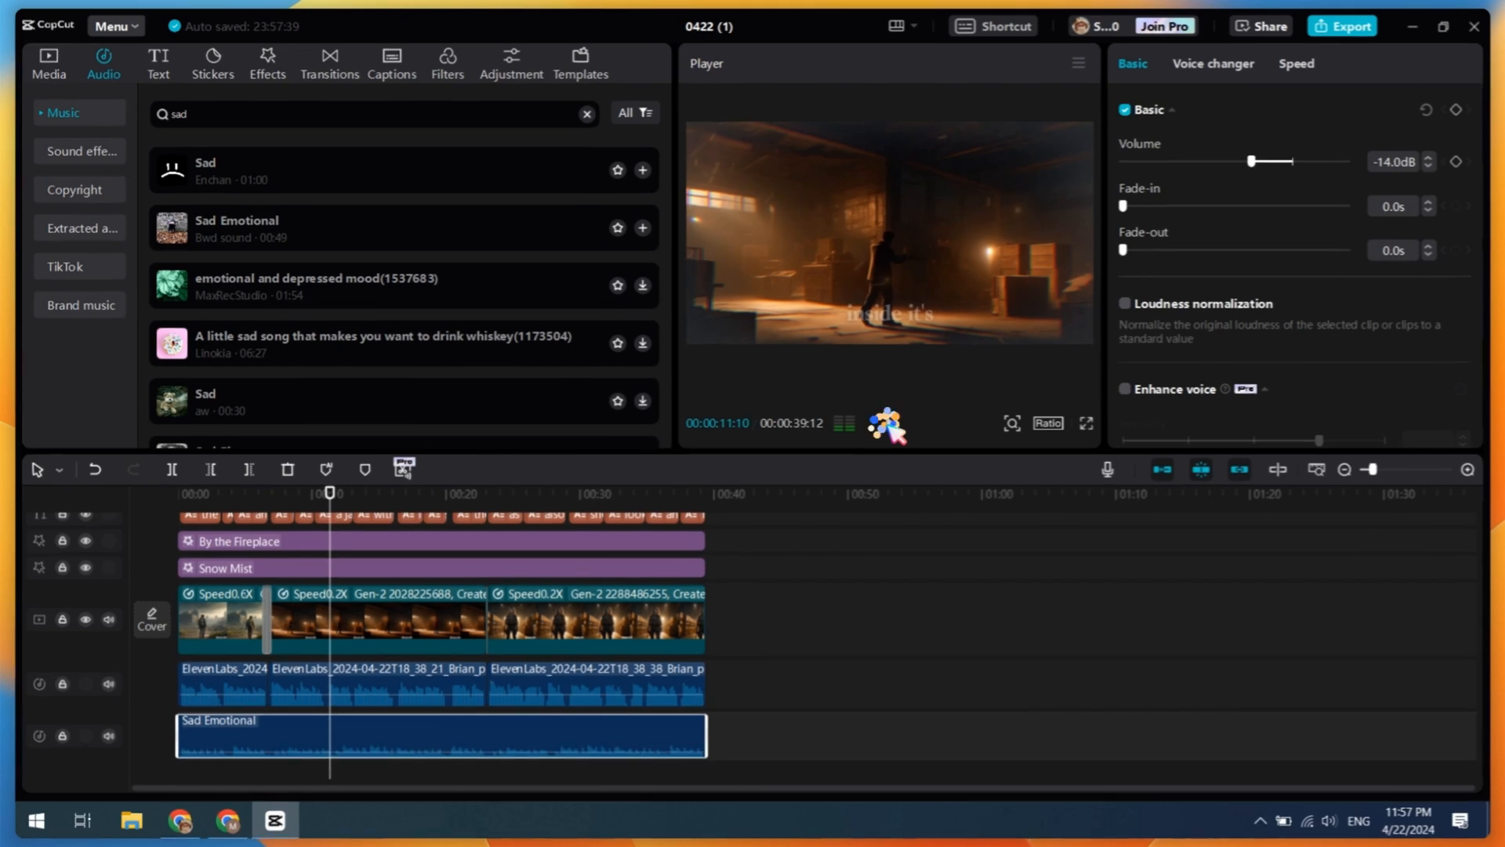
pyautogui.click(892, 424)
# Step: Open the video export settings and set the resolution to 2K
pyautogui.click(1338, 27)
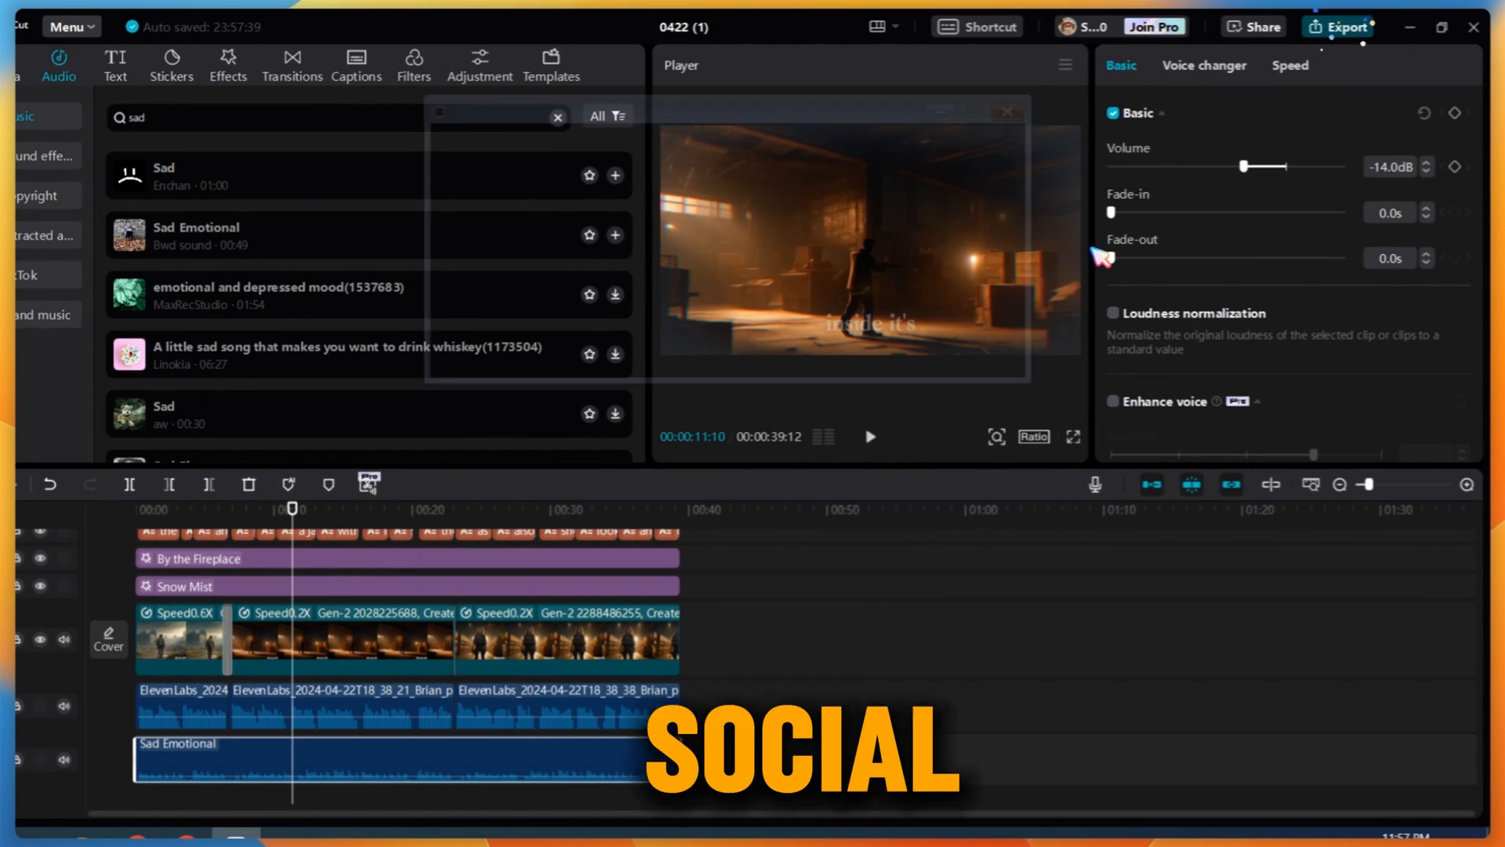
pyautogui.click(958, 275)
pyautogui.click(917, 399)
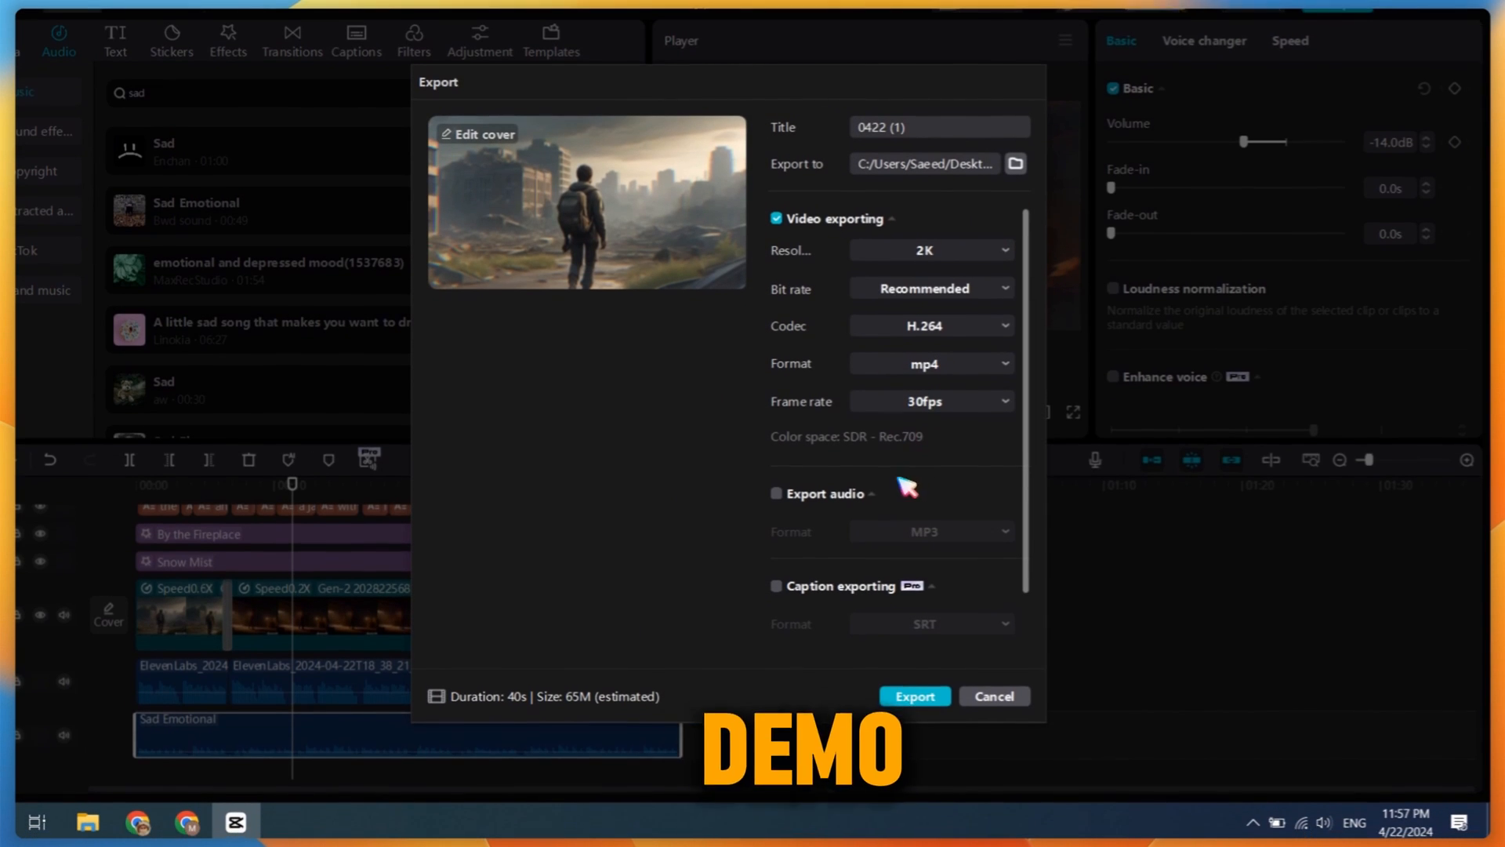